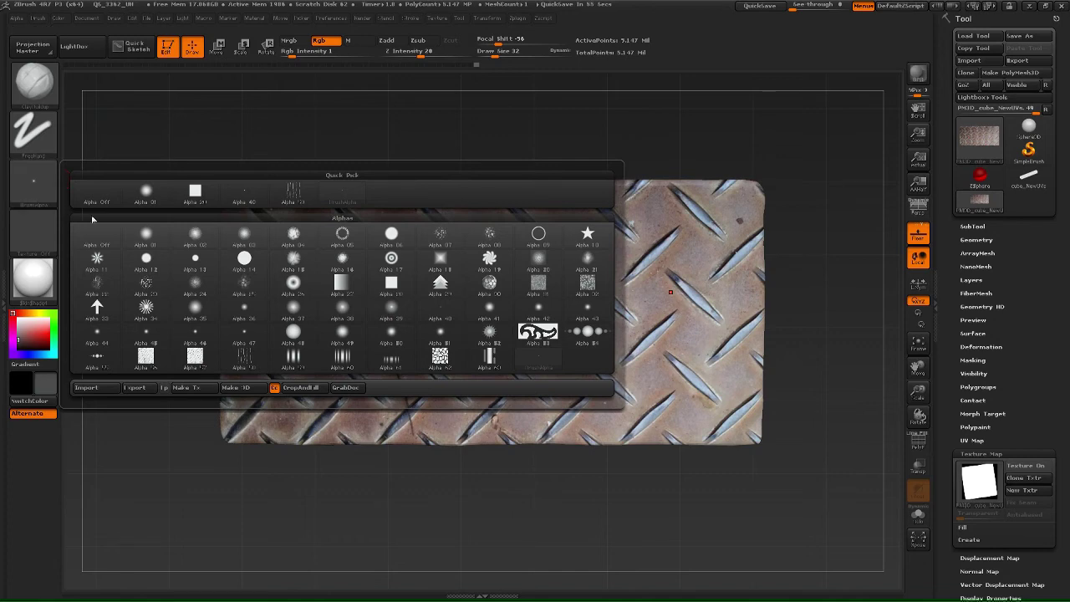
- Turn off the brush alpha and add the old-car image from the texture list to Spotlight
{"action": "left_click", "coordinate": [101, 239]}
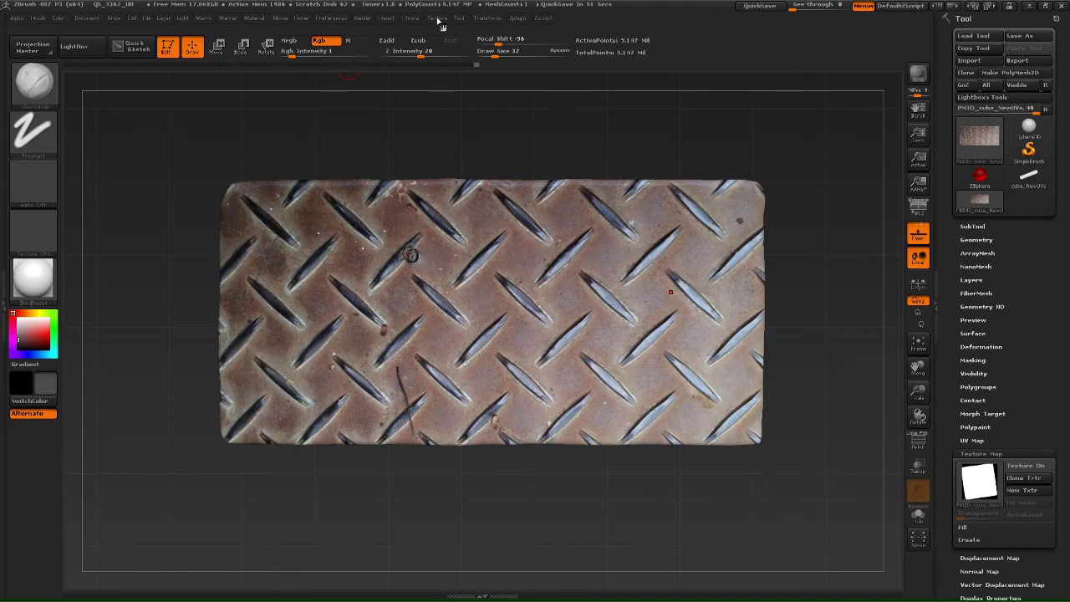
{"action": "left_click", "coordinate": [410, 20]}
{"action": "mouse_move", "coordinate": [447, 20]}
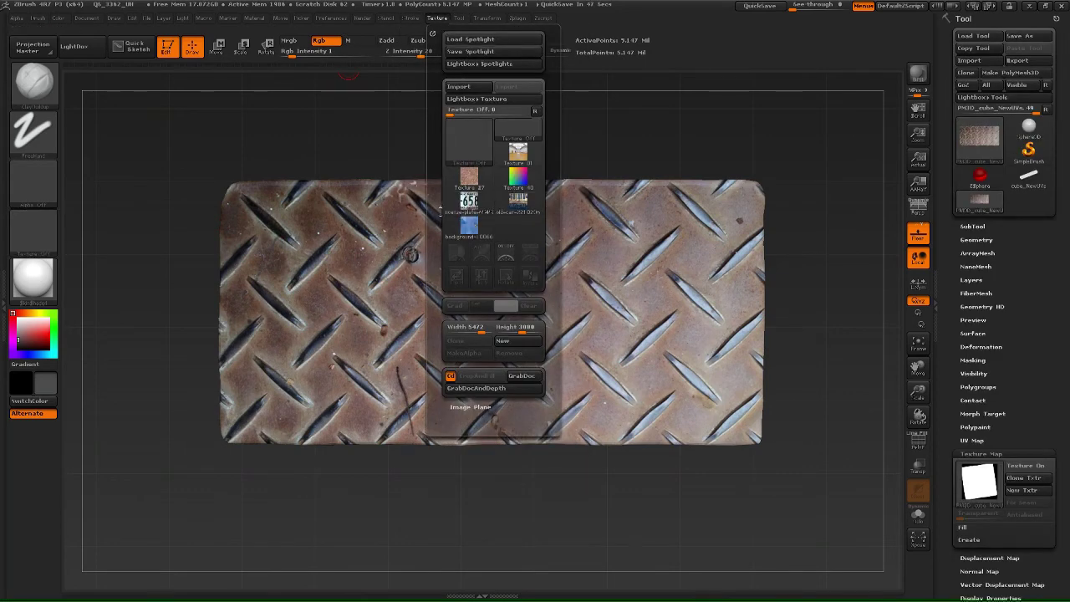
{"action": "mouse_move", "coordinate": [524, 207]}
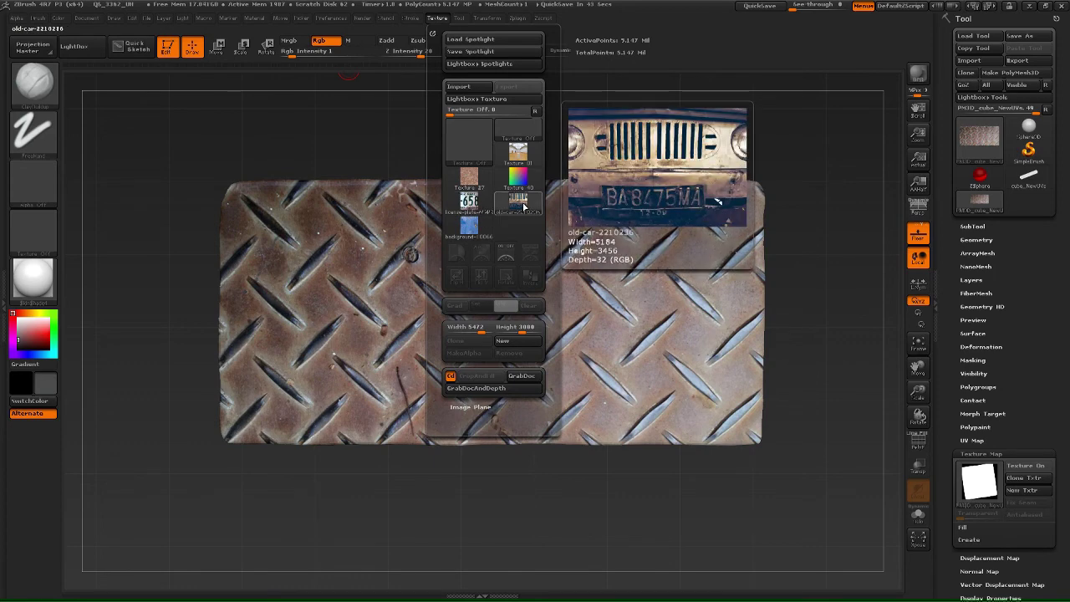
{"action": "left_click", "coordinate": [524, 207]}
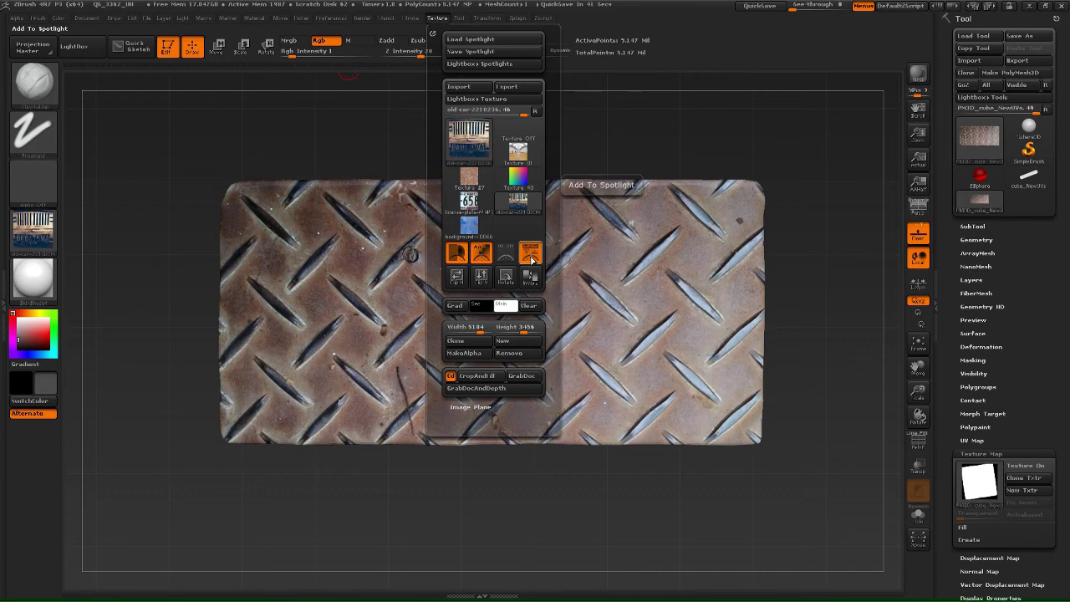
{"action": "left_click", "coordinate": [532, 260]}
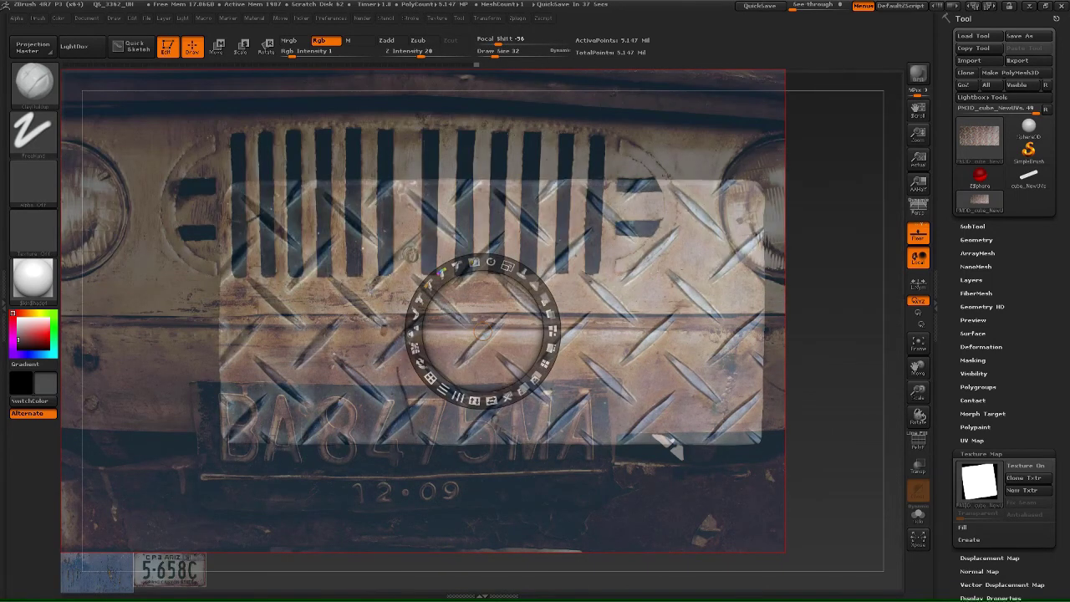
- Raise the car image's opacity to full and move its license plate up over the upper part of the diamond-plate model
{"action": "left_click_drag", "start_coordinate": [545, 293], "coordinate": [507, 406]}
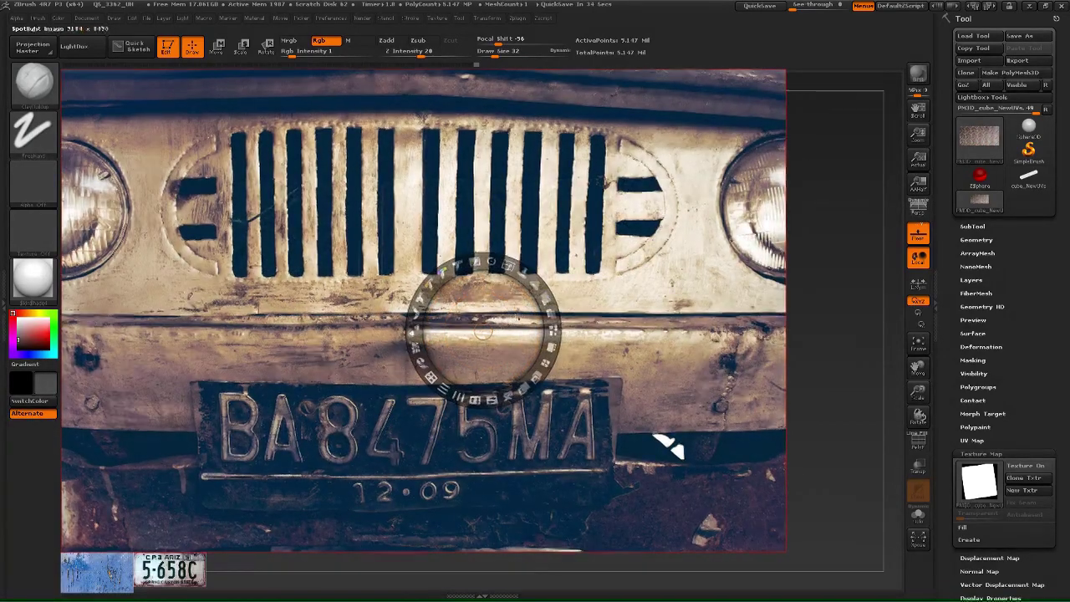
{"action": "left_click_drag", "start_coordinate": [655, 436], "coordinate": [707, 233]}
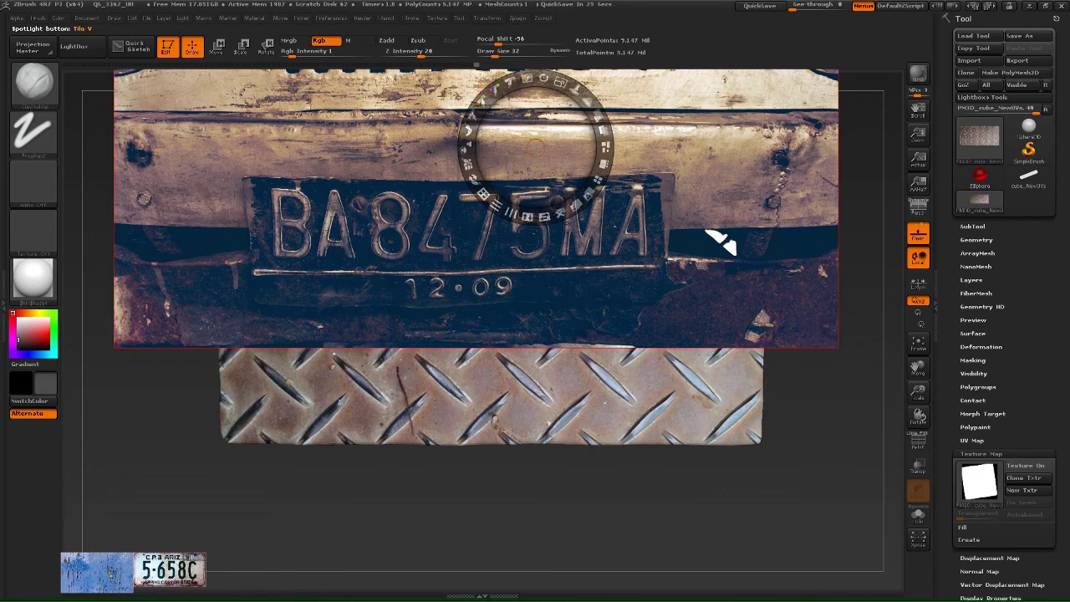
- Hide the Spotlight image, test a stroke on the bare model, and bring the image and its dial back
{"action": "key", "text": "z"}
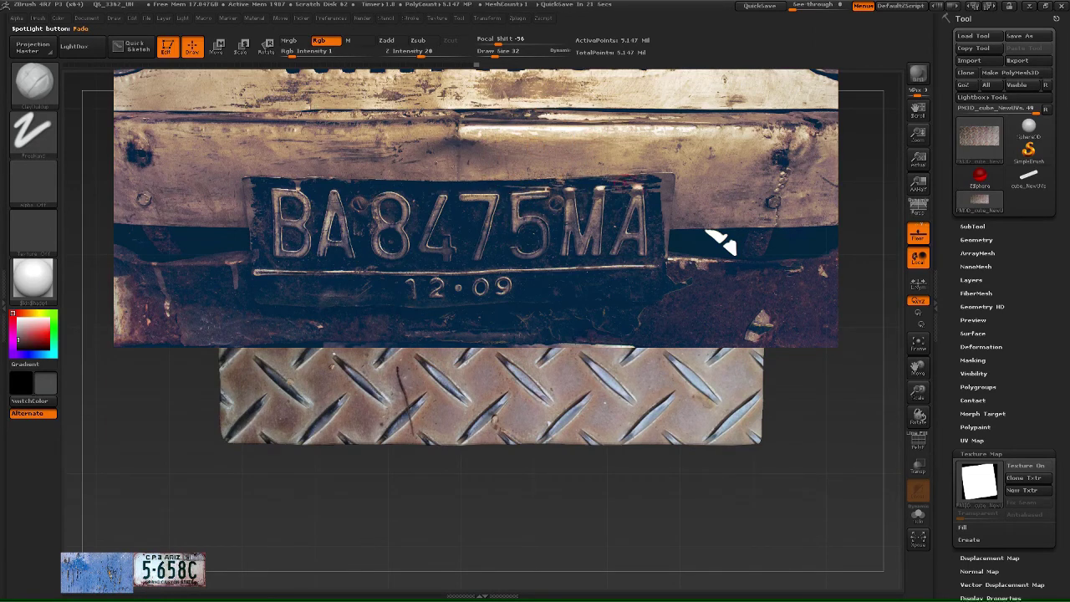
{"action": "key", "text": "shift+z"}
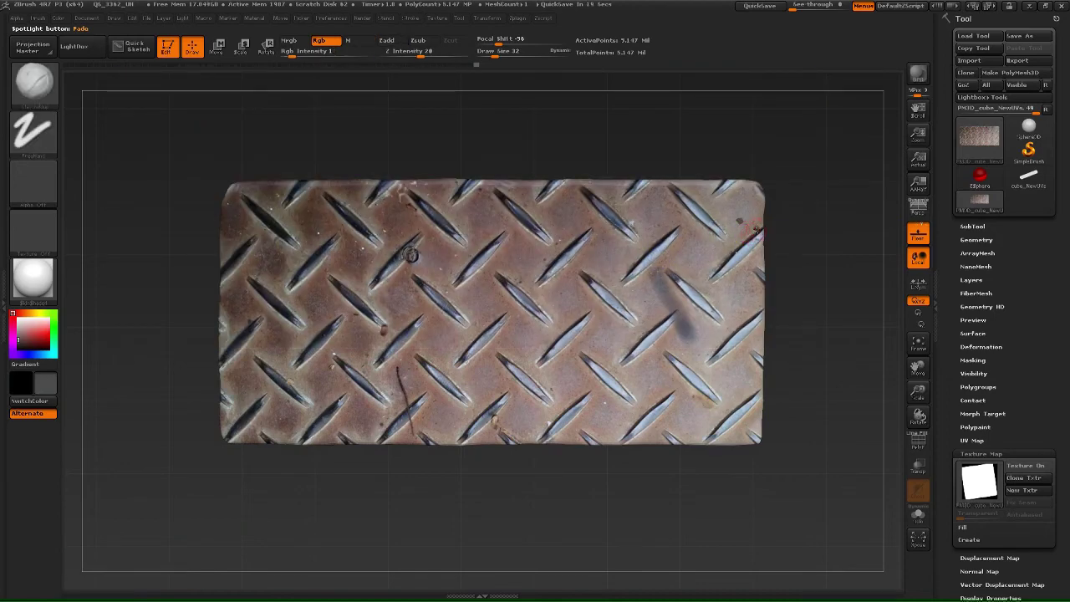
{"action": "left_click_drag", "start_coordinate": [752, 266], "coordinate": [672, 305], "text": "shift"}
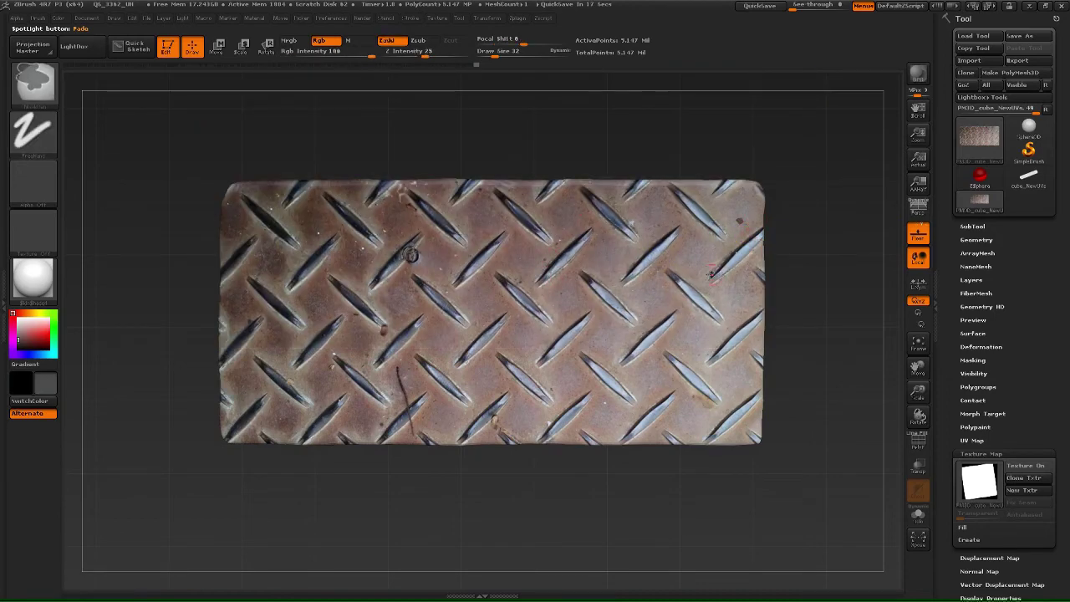
{"action": "key", "text": "shift+z"}
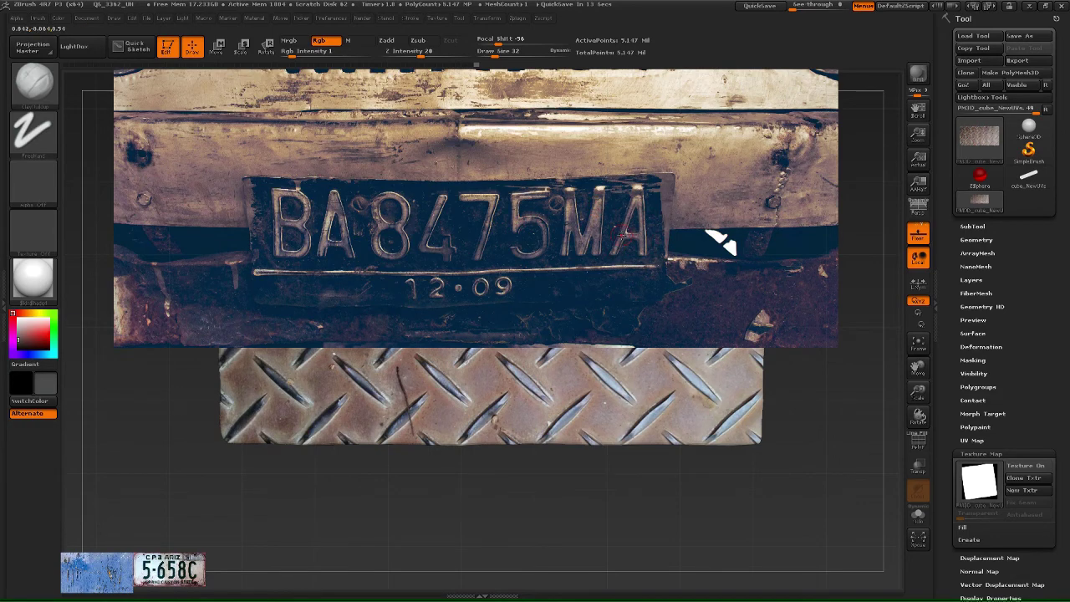
{"action": "key", "text": "z"}
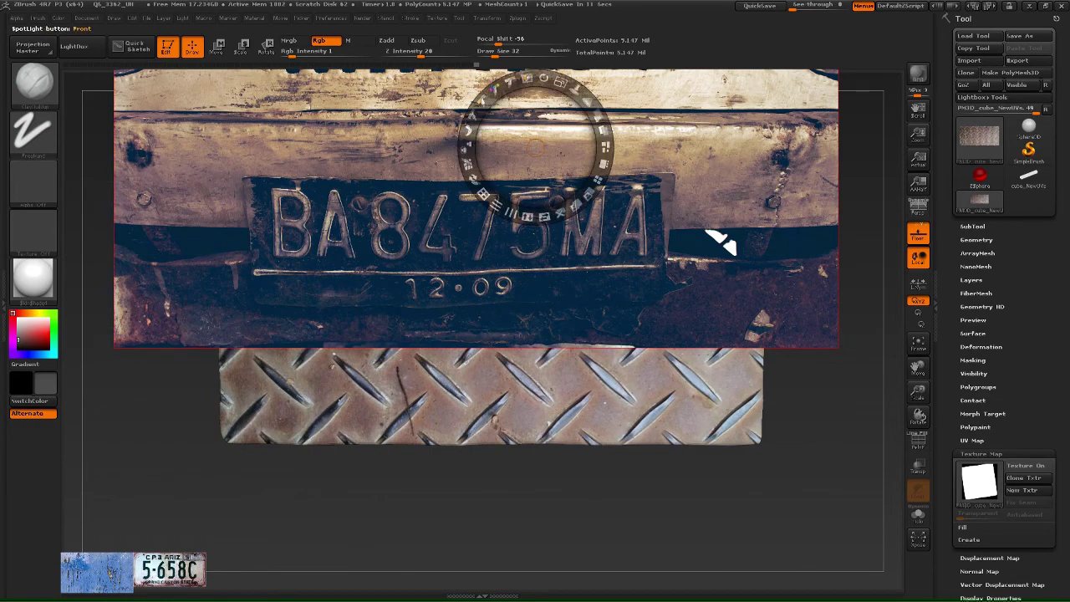
- Move the car image down so its license plate sits over the model, and toggle Spotlight off and on to compare
{"action": "left_click_drag", "start_coordinate": [535, 144], "coordinate": [561, 234]}
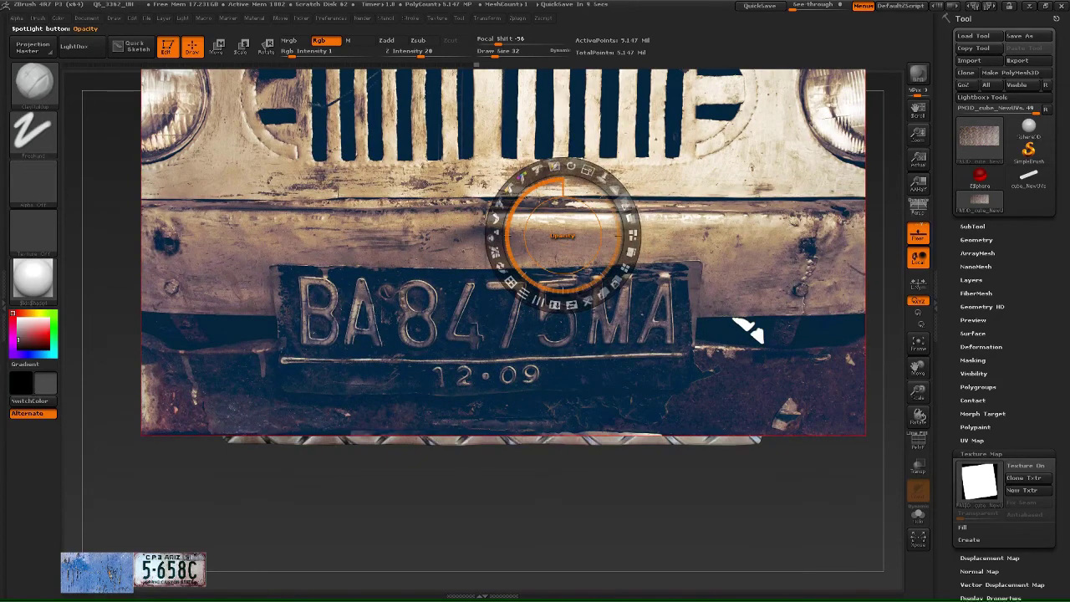
{"action": "key", "text": "shift+z"}
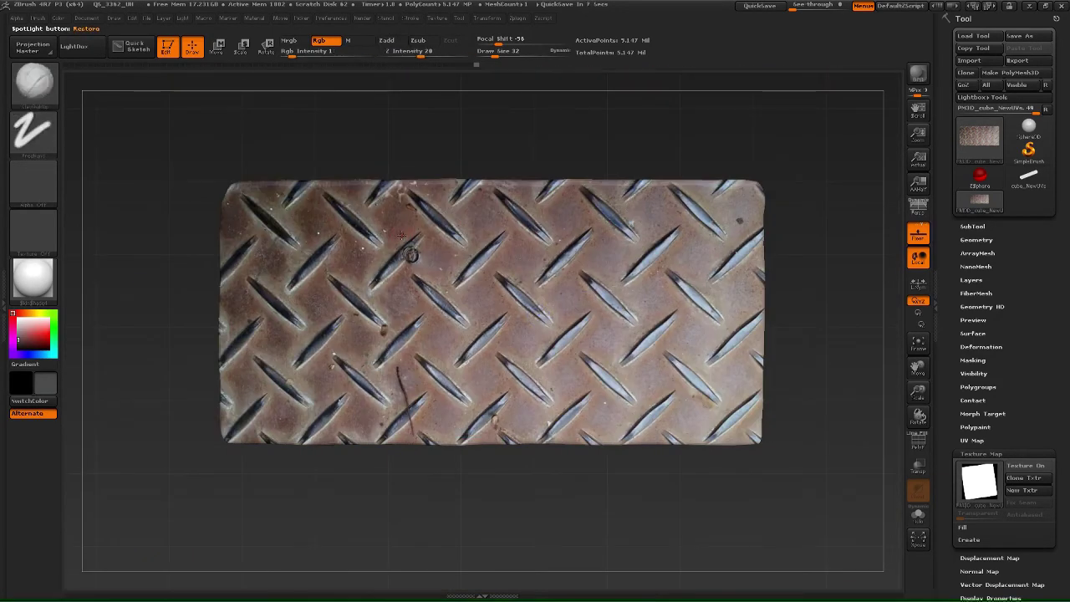
{"action": "key", "text": "shift+z"}
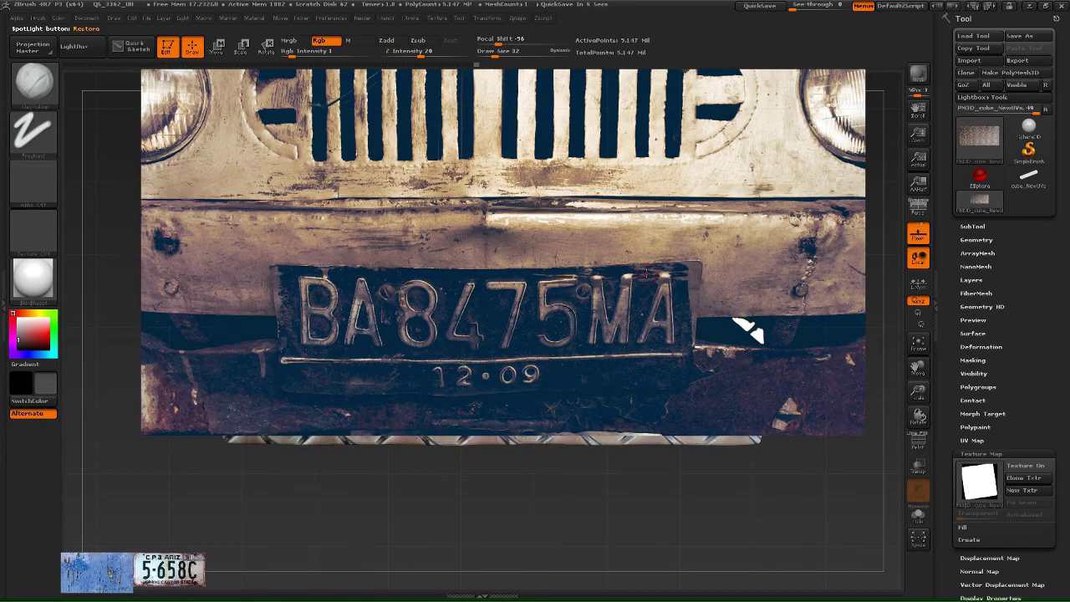
{"action": "key", "text": "z"}
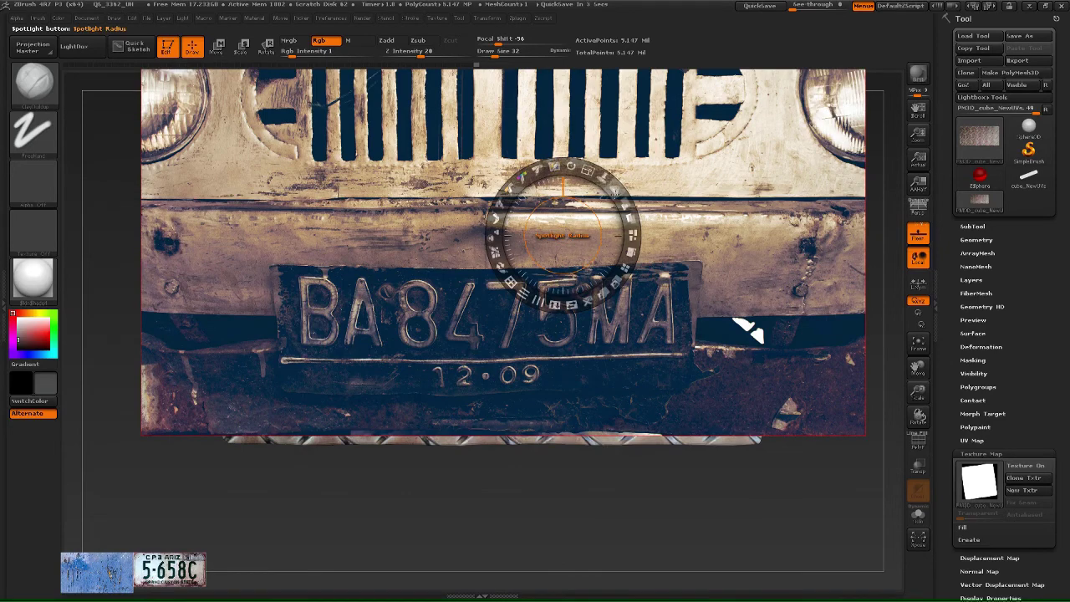
- Lower the car image's opacity to about half so the diamond-plate model shows through it
{"action": "left_click_drag", "start_coordinate": [628, 201], "coordinate": [514, 202]}
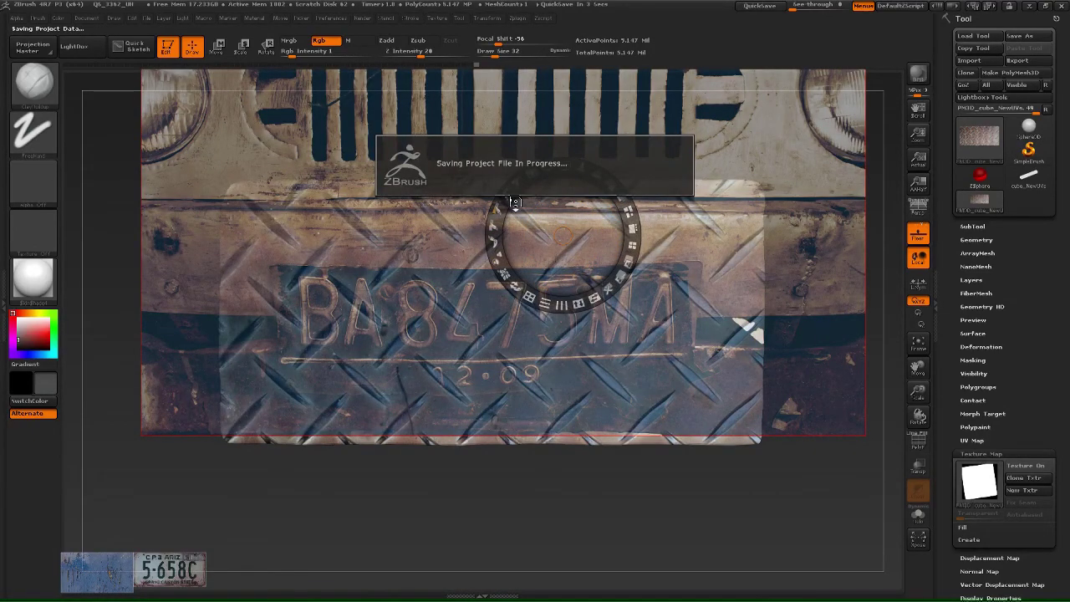
{"action": "left_click_drag", "start_coordinate": [514, 202], "coordinate": [521, 160]}
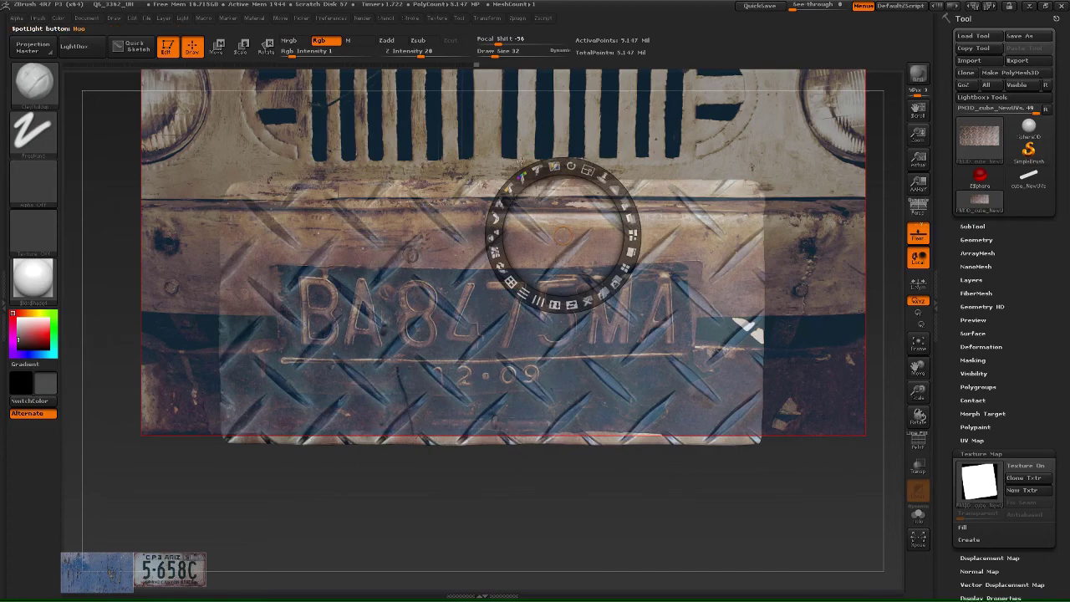
{"action": "key", "text": "z"}
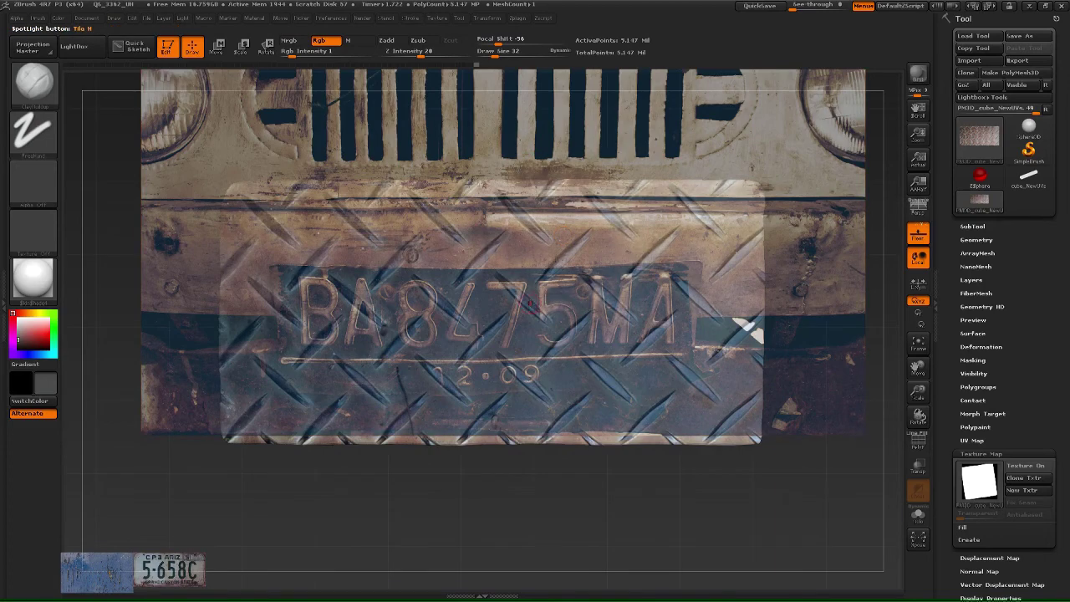
{"action": "key", "text": "z"}
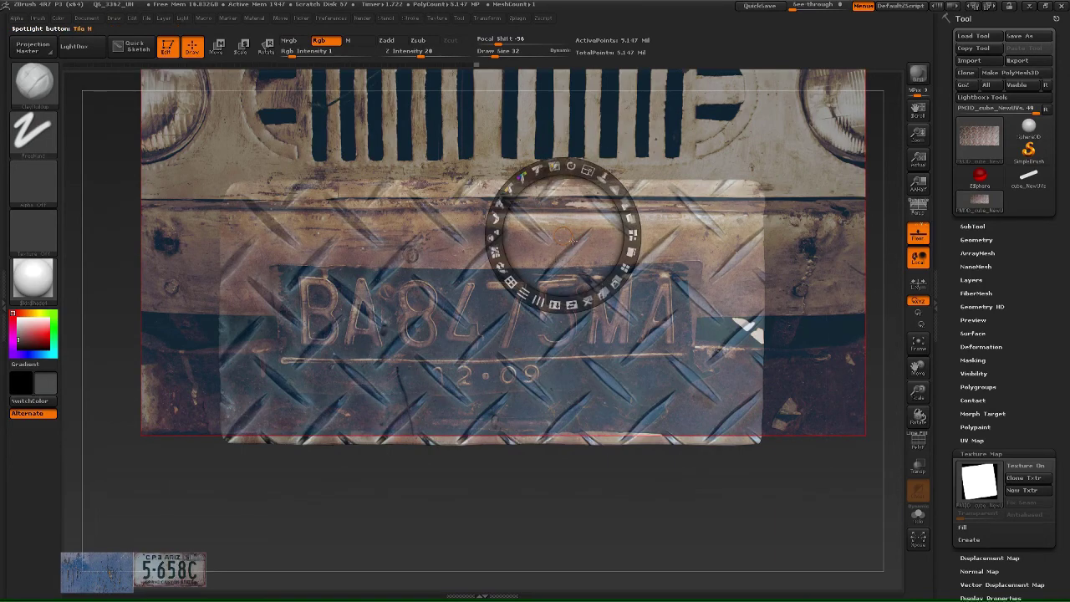
- Enlarge and reposition the car image until its license plate roughly matches the width and upper edge of the model
{"action": "mouse_move", "coordinate": [573, 241]}
{"action": "left_mouse_down"}
{"action": "mouse_move", "coordinate": [575, 249]}
{"action": "mouse_move", "coordinate": [576, 222]}
{"action": "left_mouse_up"}
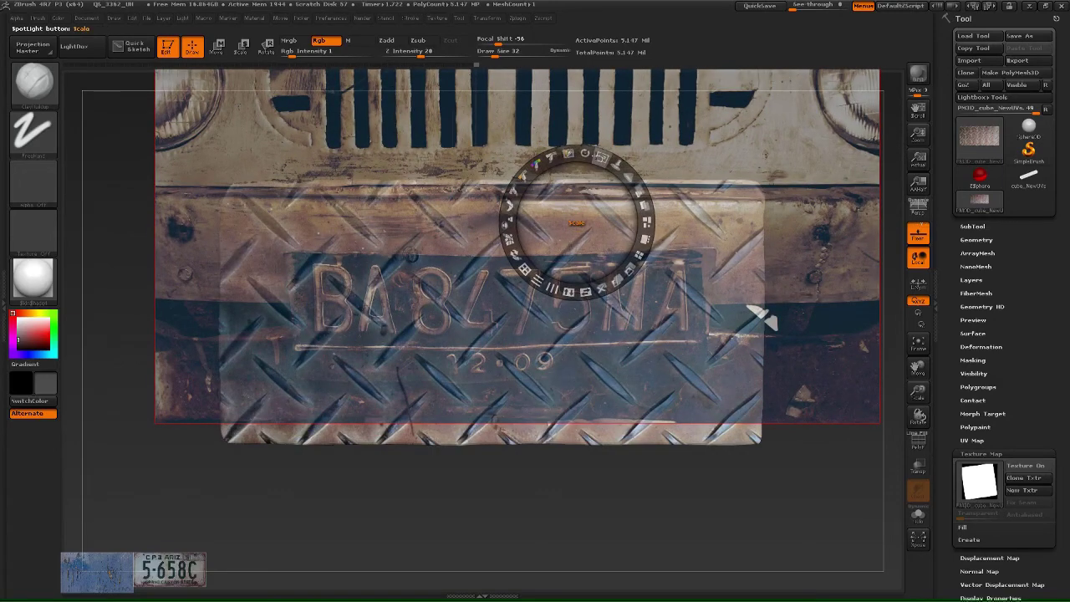
{"action": "left_click_drag", "start_coordinate": [601, 157], "coordinate": [620, 166]}
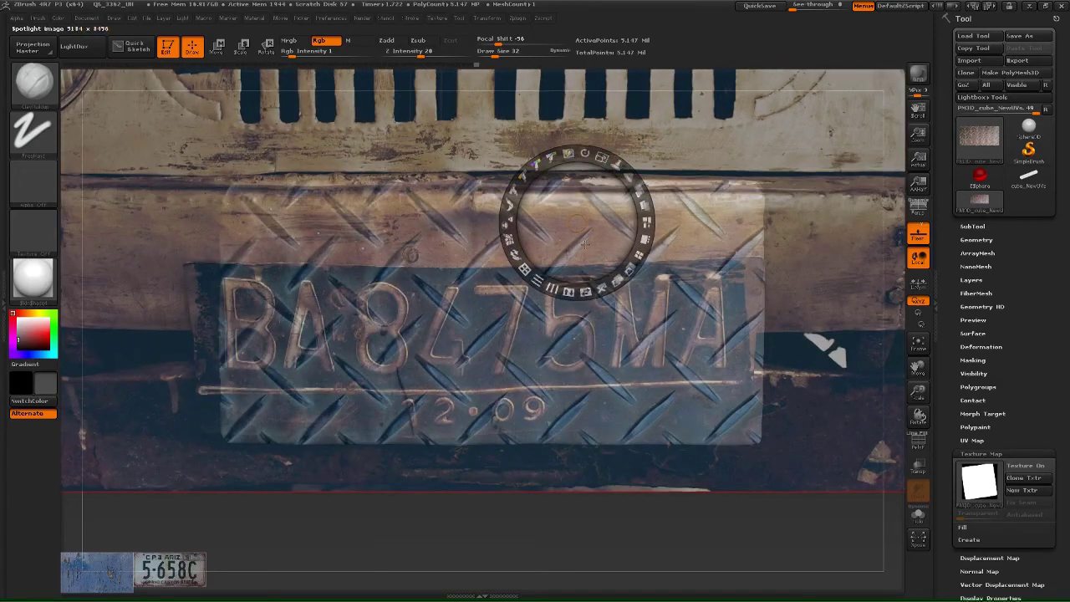
{"action": "left_click_drag", "start_coordinate": [586, 240], "coordinate": [600, 148]}
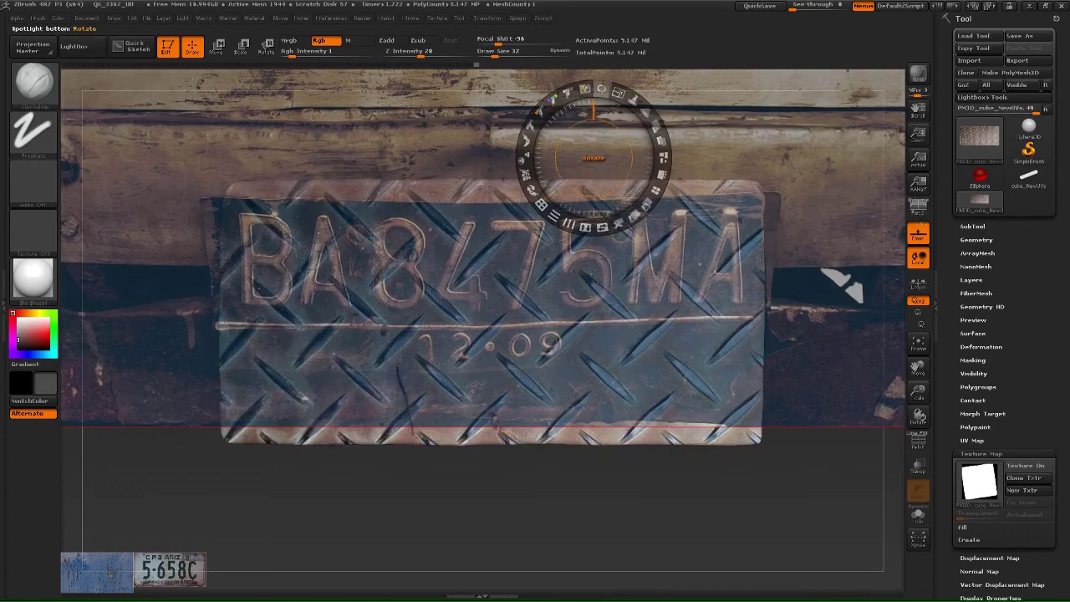
{"action": "left_click_drag", "start_coordinate": [617, 93], "coordinate": [625, 96]}
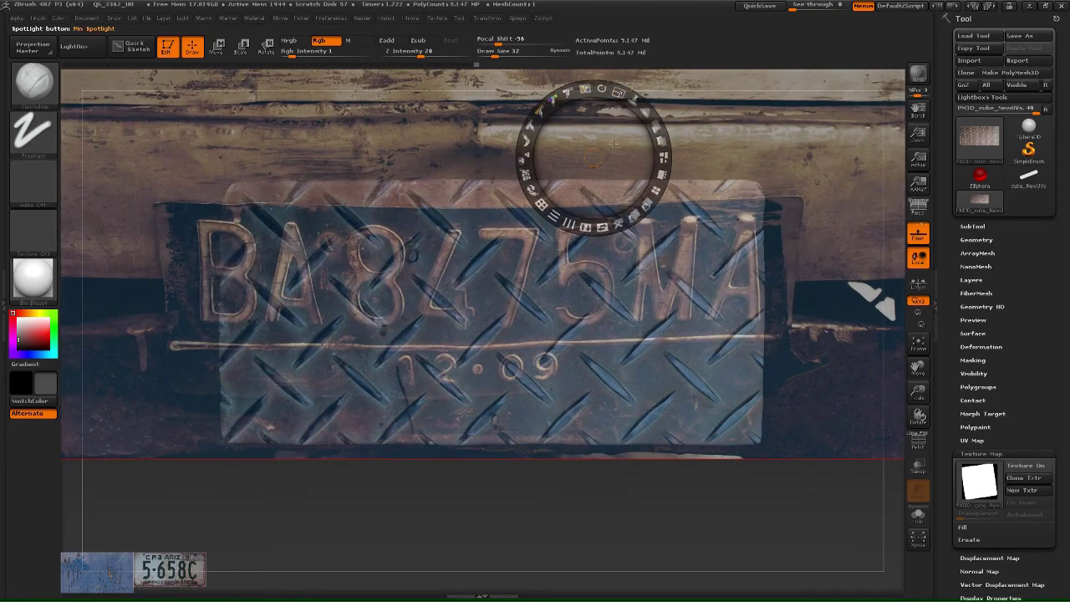
{"action": "left_click_drag", "start_coordinate": [593, 159], "coordinate": [625, 310]}
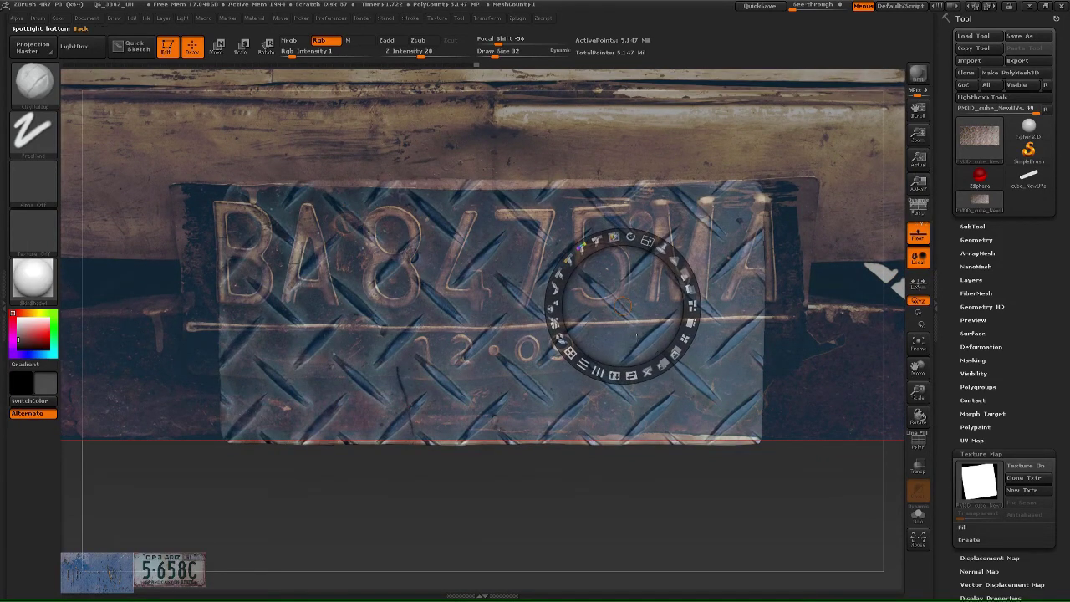
{"action": "left_click_drag", "start_coordinate": [631, 338], "coordinate": [633, 329]}
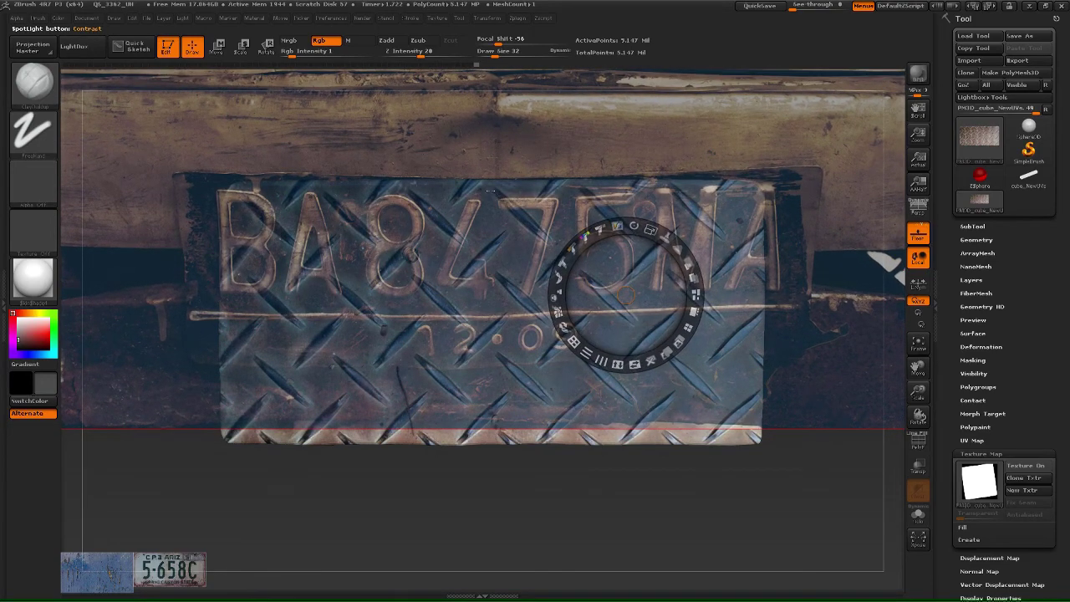
- Center the Spotlight dial on the license plate's upper edge and stretch the image slightly downward from there
{"action": "left_click", "coordinate": [480, 184]}
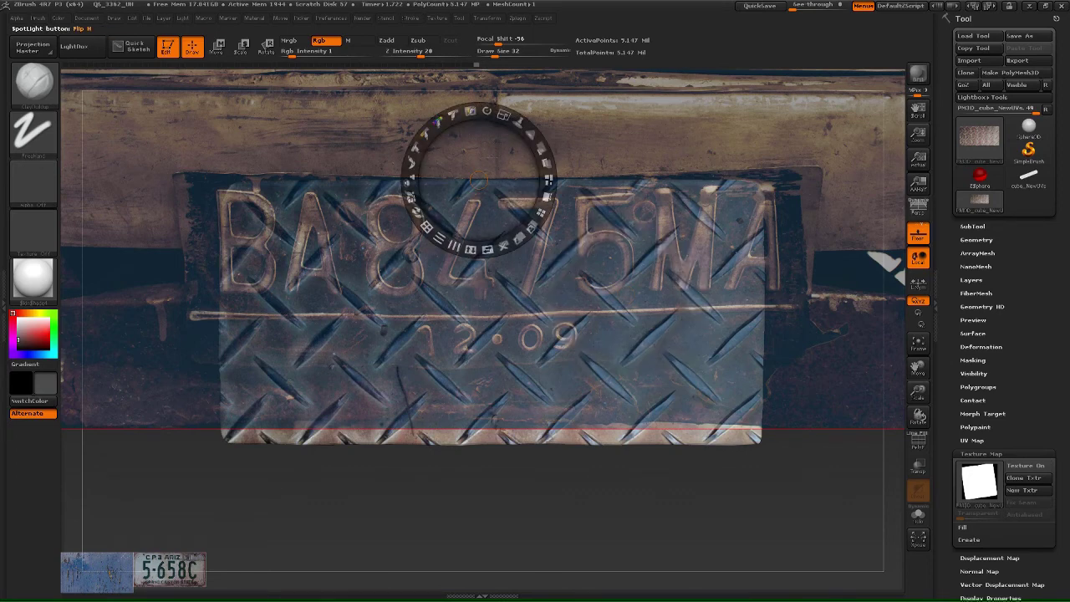
{"action": "key", "text": "b"}
{"action": "key", "text": "m"}
{"action": "key", "text": "o"}
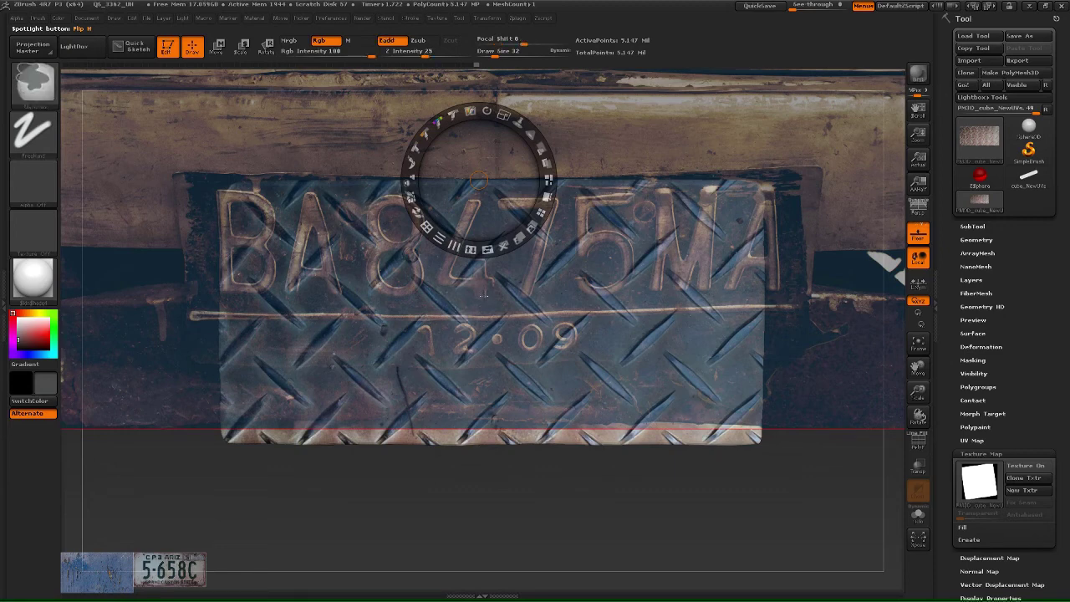
{"action": "left_click_drag", "start_coordinate": [483, 295], "coordinate": [483, 309]}
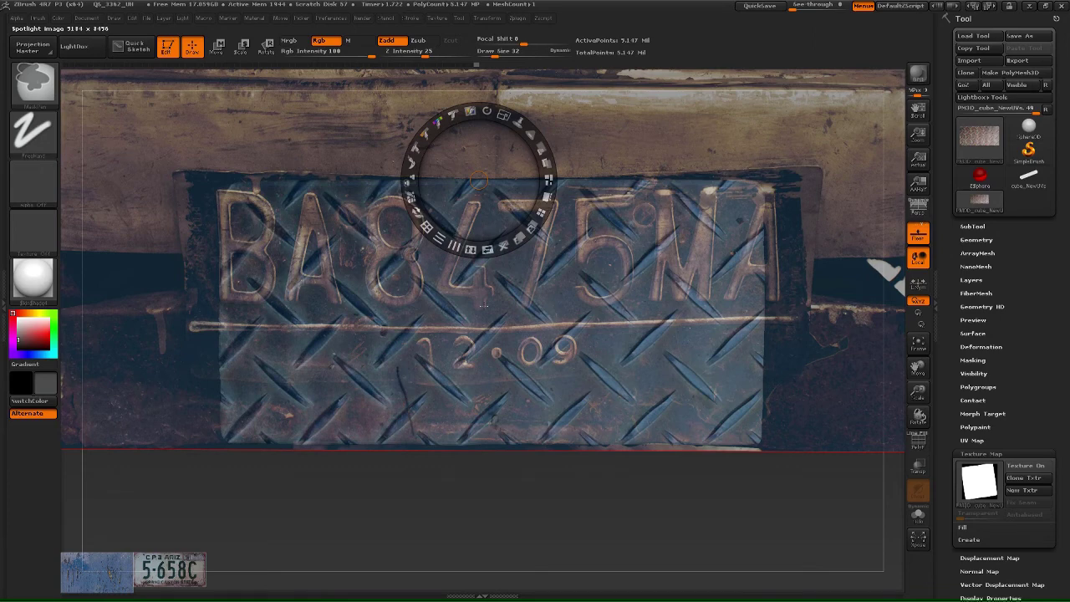
{"action": "left_click_drag", "start_coordinate": [483, 305], "coordinate": [483, 309]}
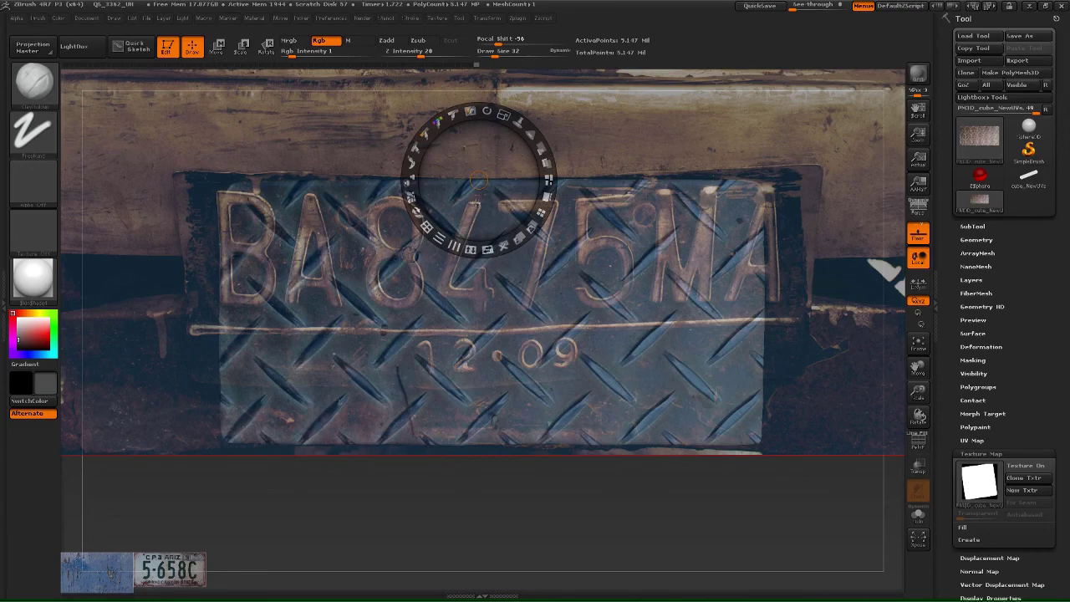
- Shift the image sideways to align the license plate's left edge with the model, and raise the image's opacity
{"action": "left_click_drag", "start_coordinate": [460, 207], "coordinate": [493, 215]}
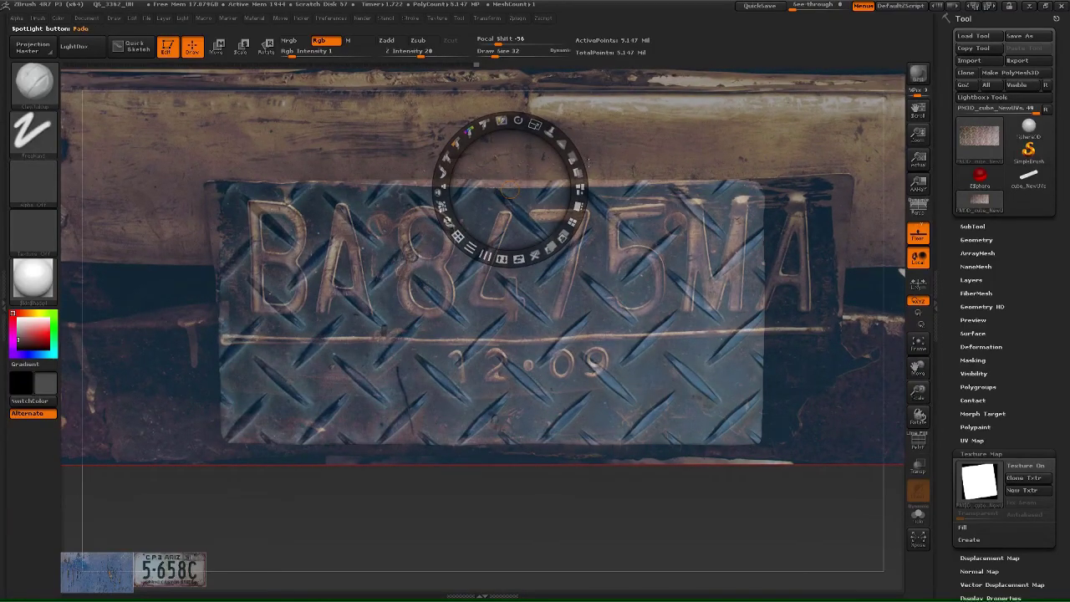
{"action": "left_click_drag", "start_coordinate": [578, 159], "coordinate": [577, 197]}
{"action": "left_click_drag", "start_coordinate": [515, 198], "coordinate": [576, 183]}
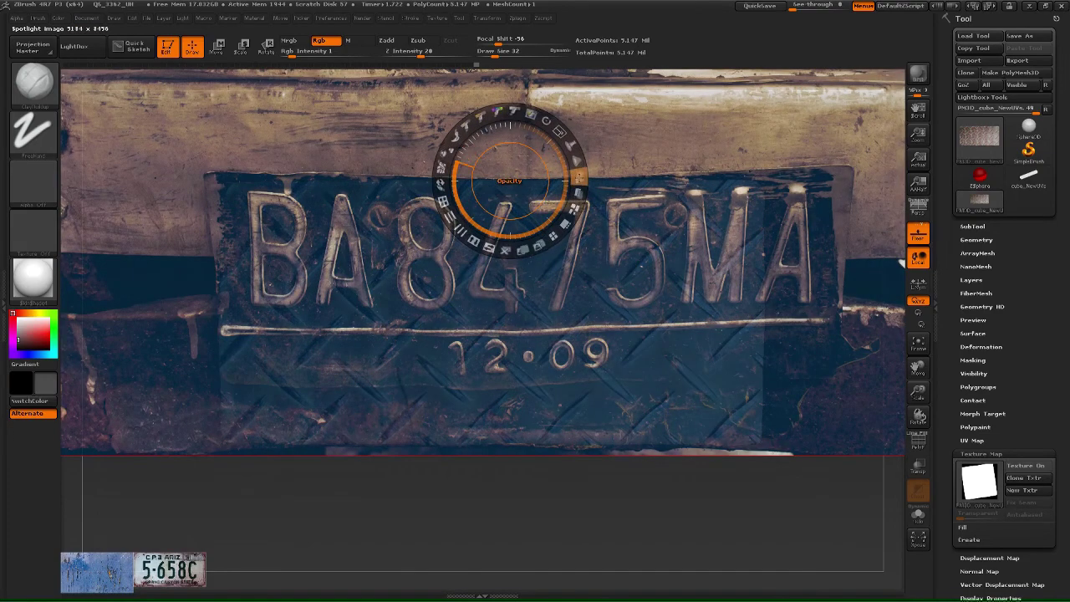
- Stretch the car image further downward from the dial so the license plate fills the model's height
{"action": "key", "text": "z"}
{"action": "key", "text": "z"}
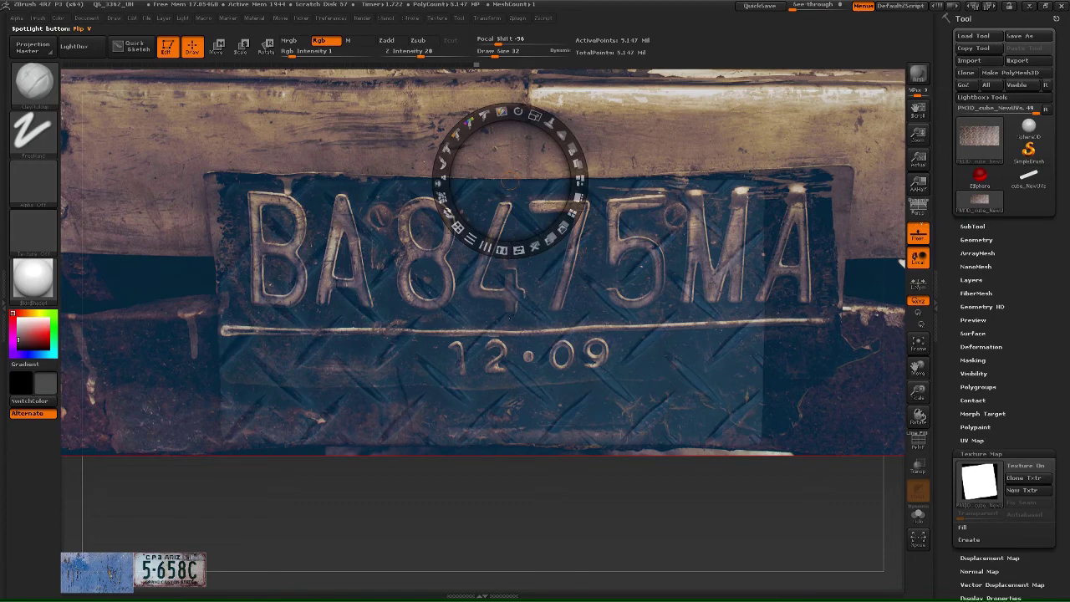
{"action": "key", "text": "shift"}
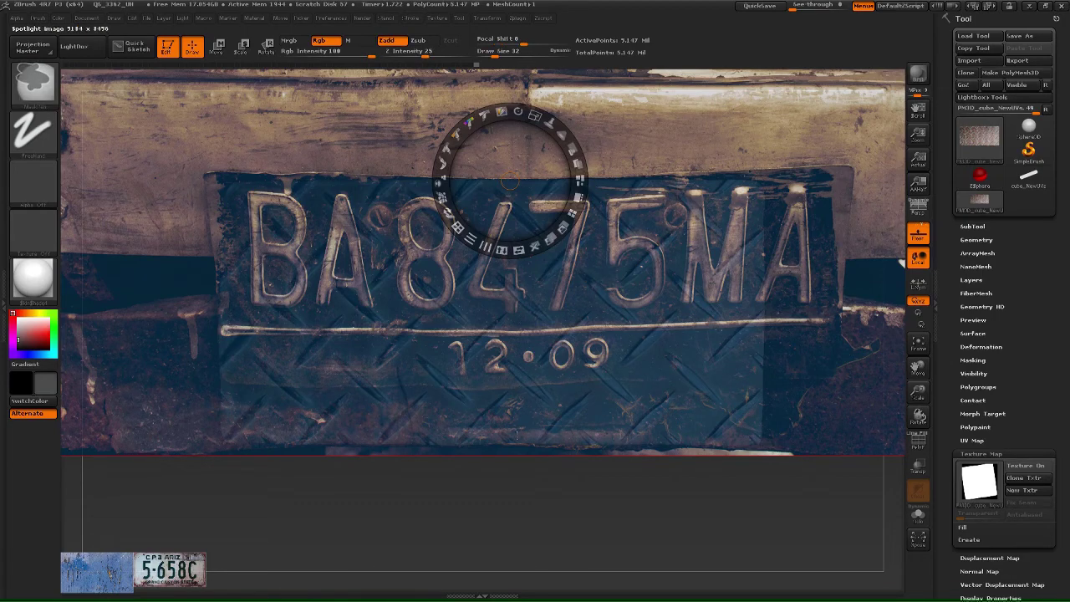
{"action": "left_click_drag", "start_coordinate": [518, 420], "coordinate": [515, 513]}
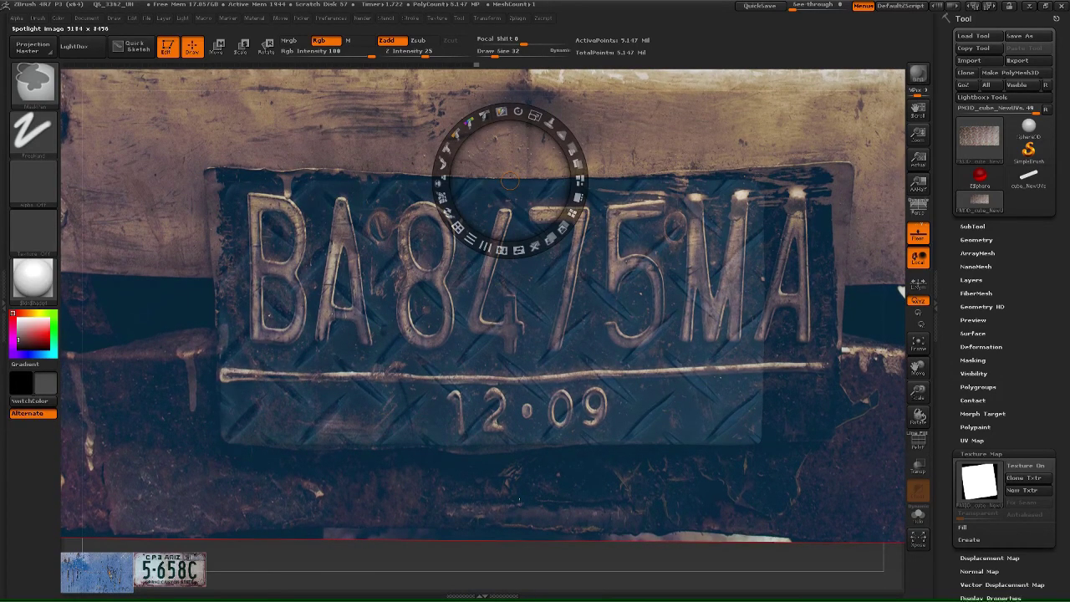
- Center the Spotlight dial on the lower middle of the license plate and nudge the car image slightly downward over the model
{"action": "left_click_drag", "start_coordinate": [501, 270], "coordinate": [544, 335]}
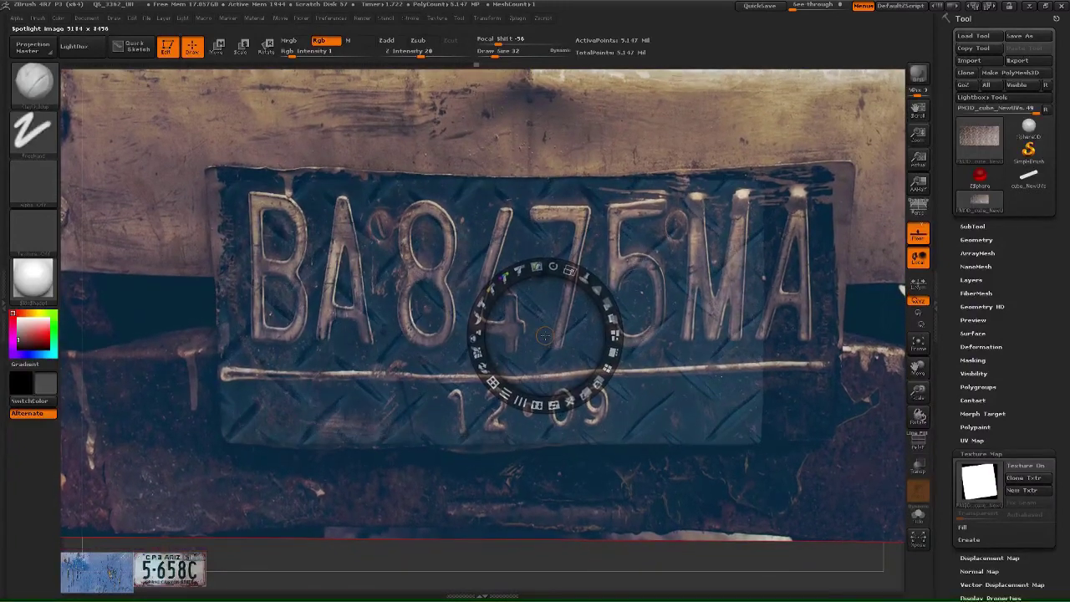
{"action": "key", "text": "z"}
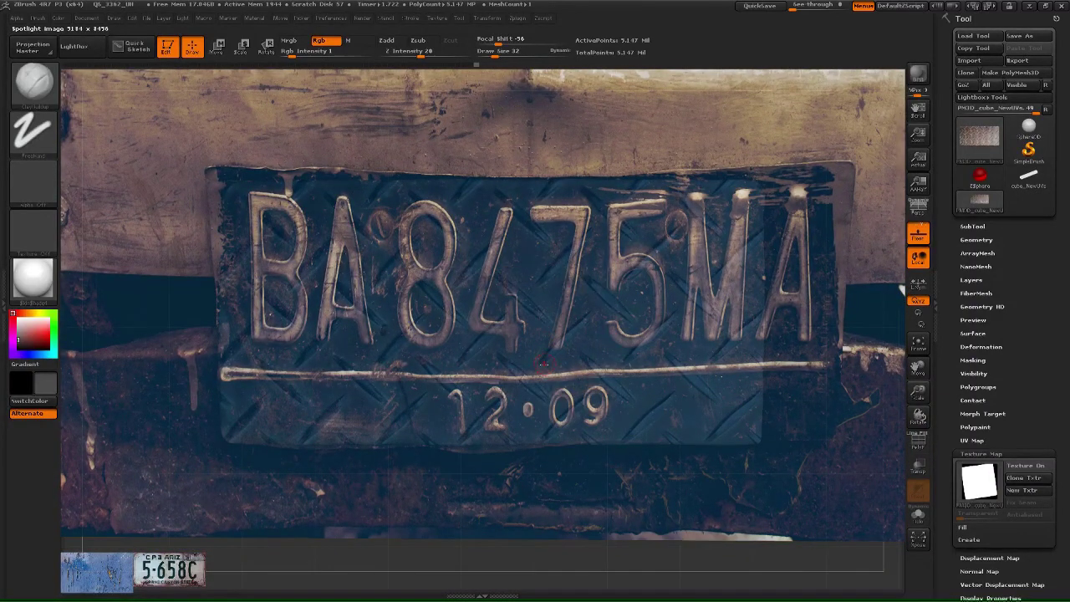
{"action": "key", "text": "z"}
{"action": "left_click_drag", "start_coordinate": [478, 319], "coordinate": [542, 341]}
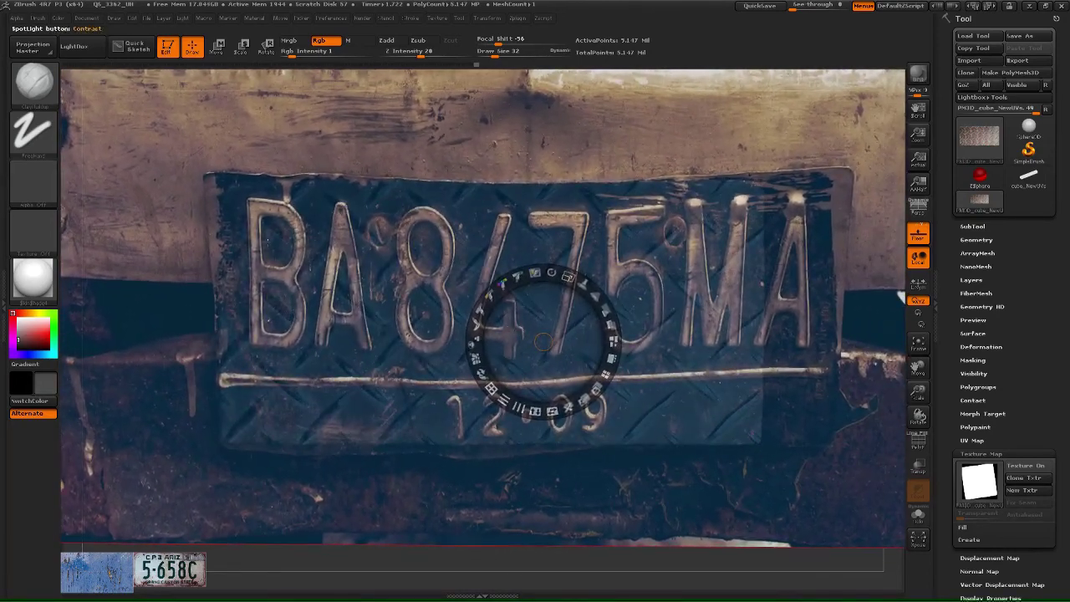
- Center the Spotlight dial on the license plate's left edge and narrow the car image until the plate's right edge fits the model
{"action": "left_click", "coordinate": [214, 313]}
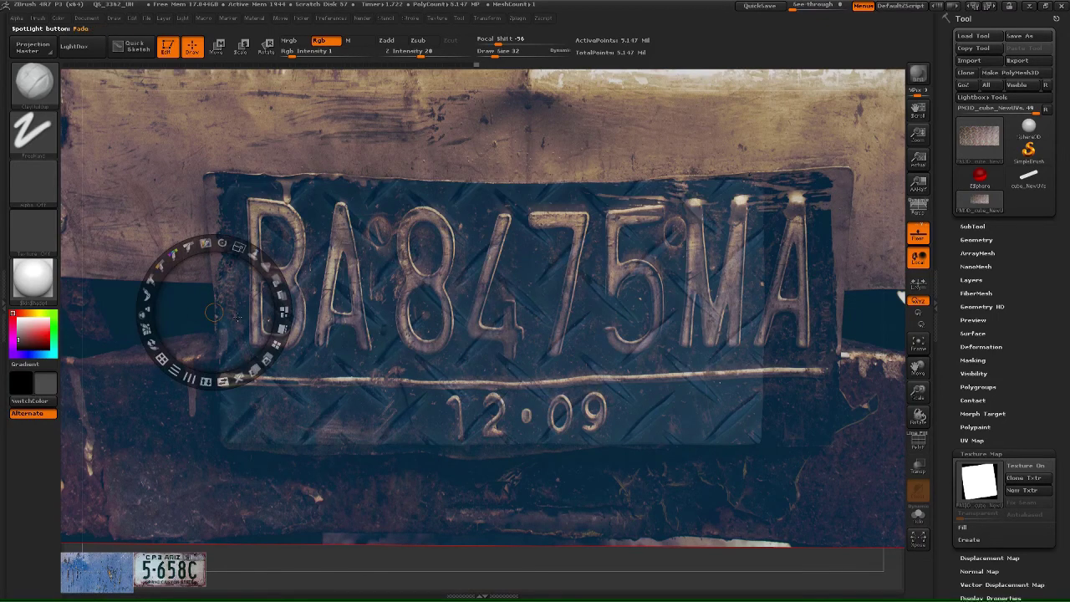
{"action": "key", "text": "z"}
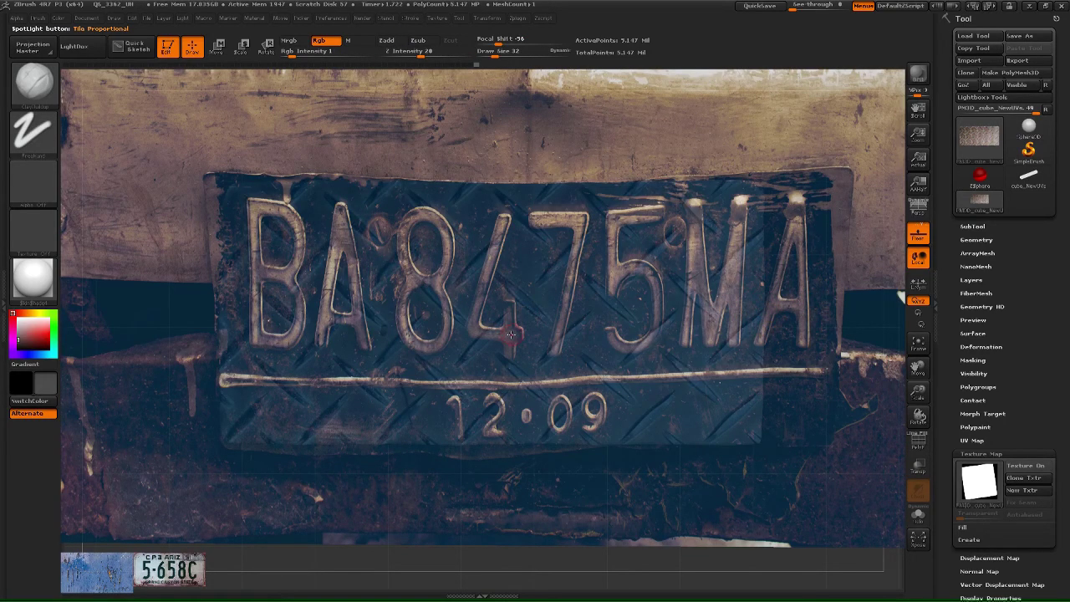
{"action": "key", "text": "z"}
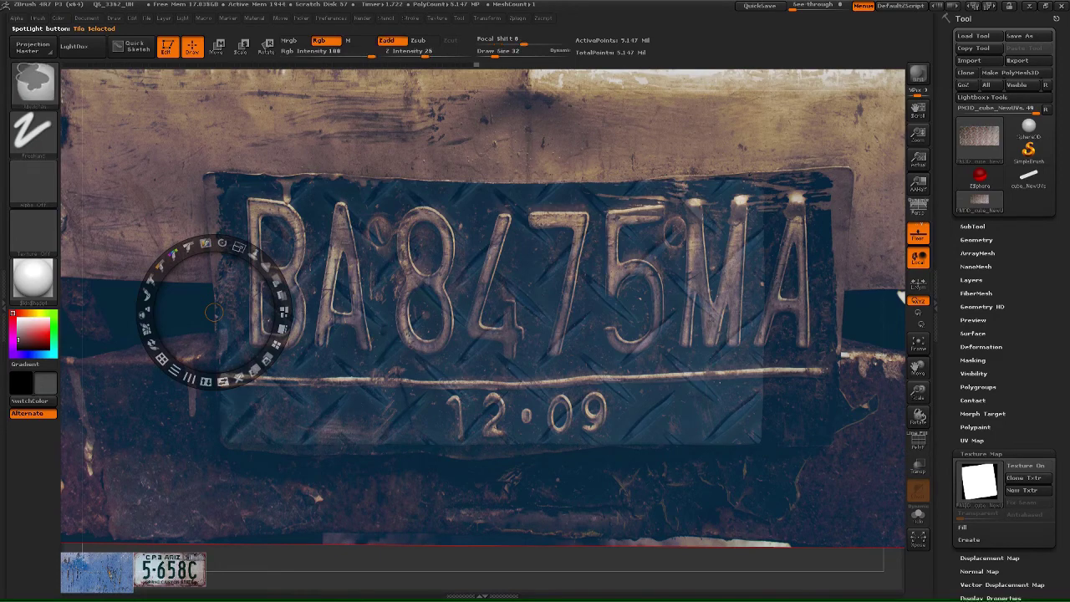
{"action": "mouse_move", "coordinate": [733, 310]}
{"action": "left_mouse_down"}
{"action": "mouse_move", "coordinate": [664, 314]}
{"action": "mouse_move", "coordinate": [675, 311]}
{"action": "left_mouse_up"}
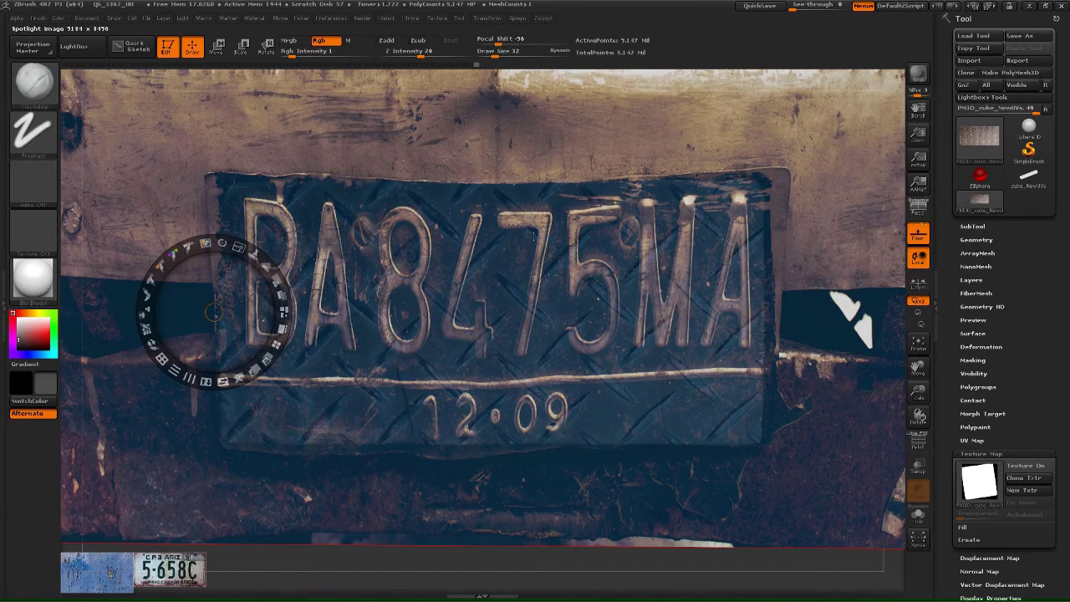
{"action": "key", "text": "shift+z"}
{"action": "key", "text": "shift+z"}
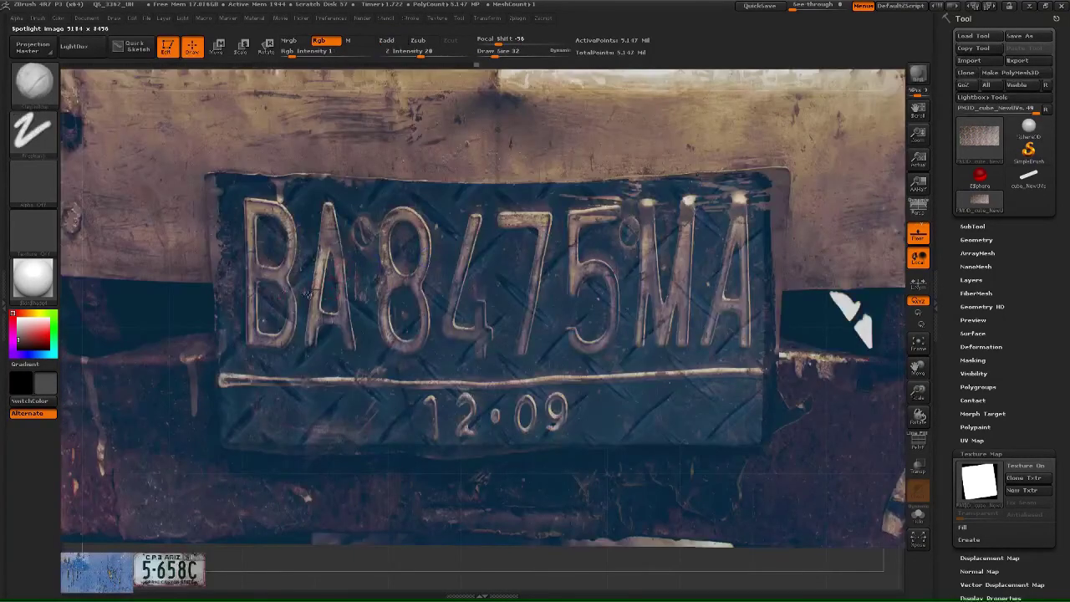
{"action": "key", "text": "z"}
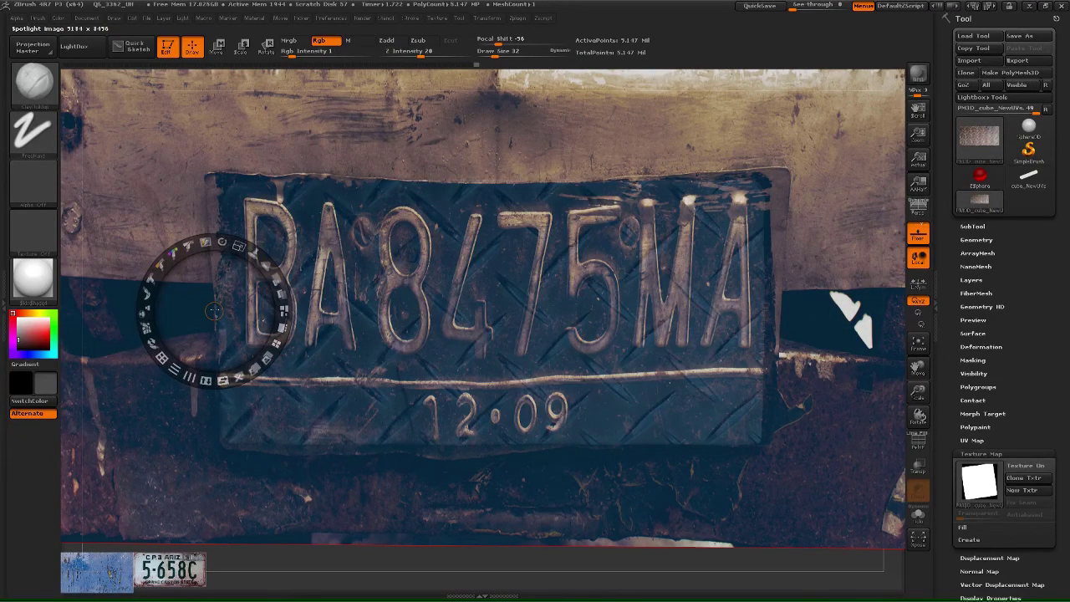
- Shift the car image slightly with the dial inside the license plate and scale it up a little so the plate overlaps the model's edges
{"action": "left_click_drag", "start_coordinate": [222, 301], "coordinate": [387, 307]}
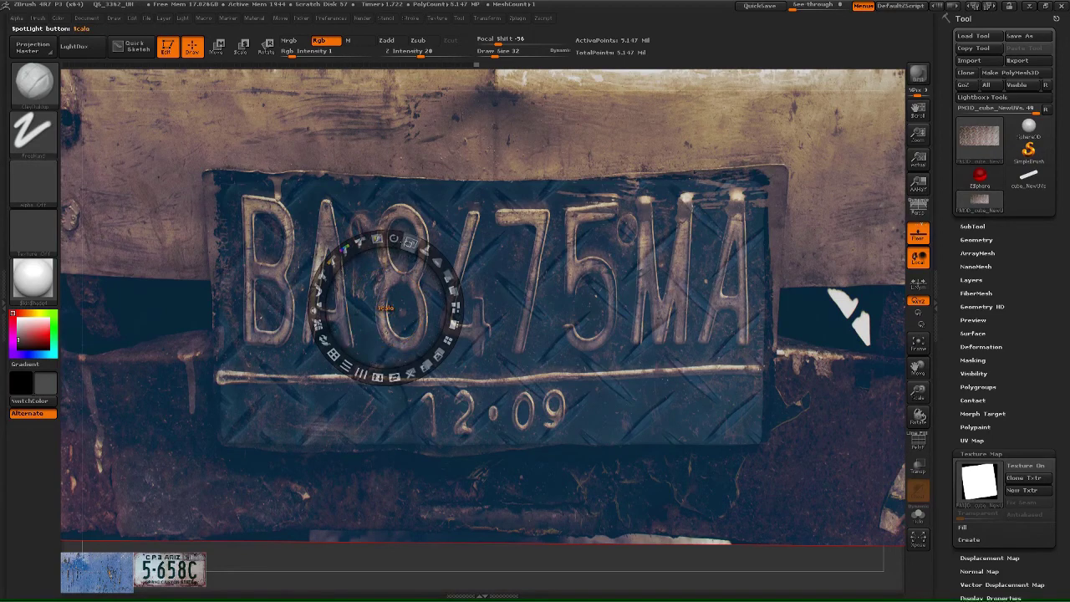
{"action": "left_click", "coordinate": [408, 243]}
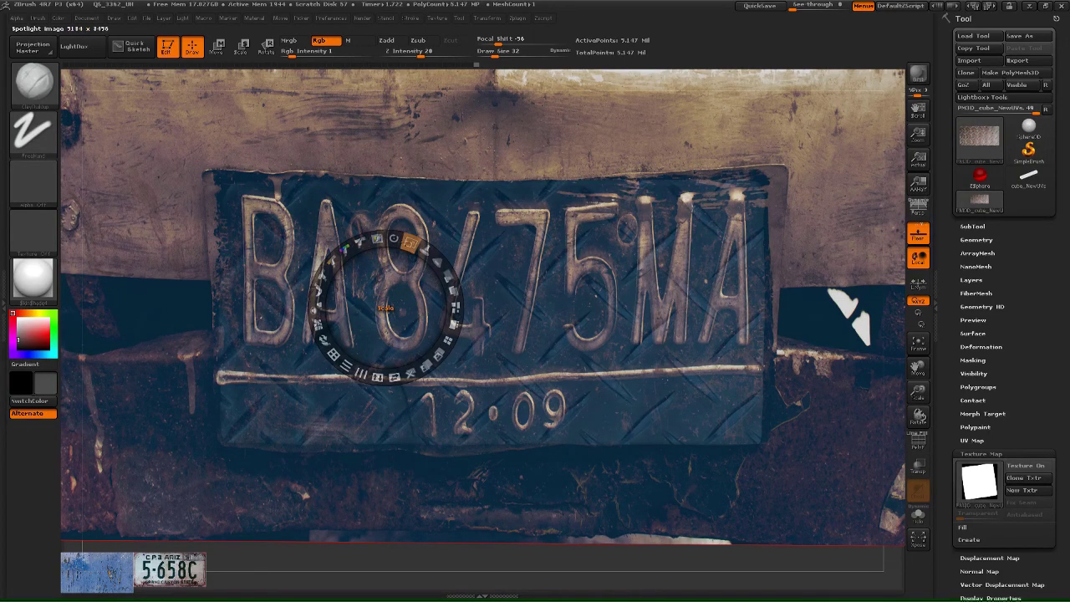
{"action": "left_click_drag", "start_coordinate": [412, 244], "coordinate": [423, 249]}
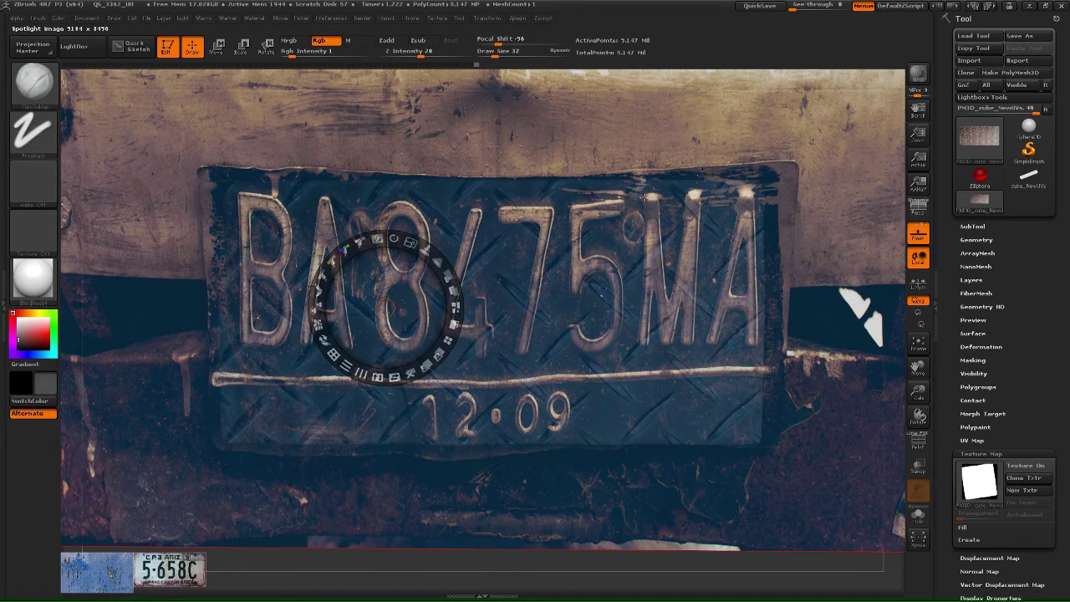
- Lower the Spotlight image opacity until the metal plate model shows almost fully through
{"action": "key", "text": "z"}
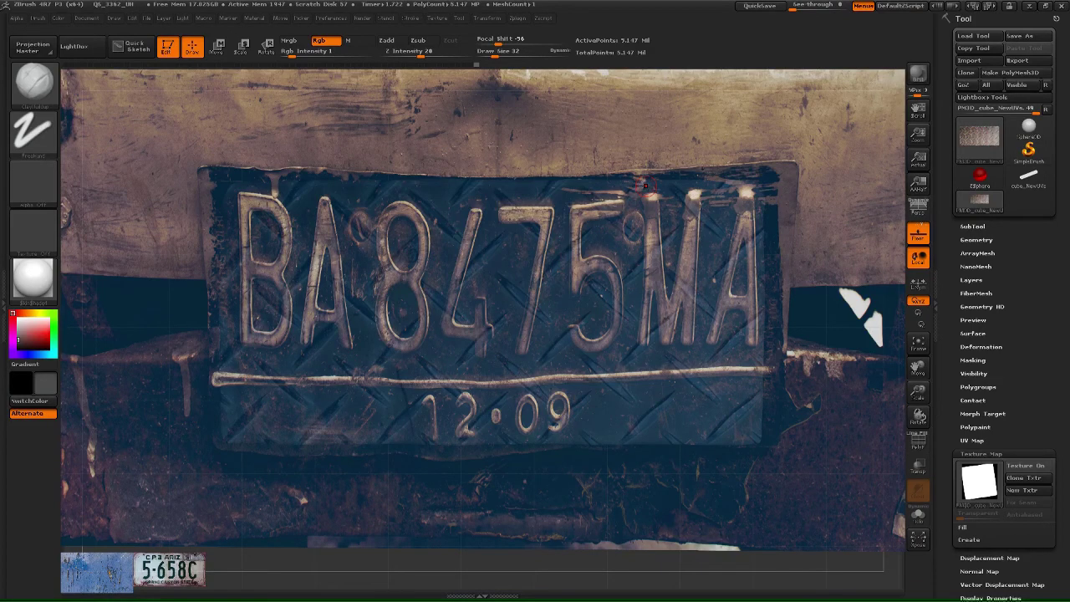
{"action": "key", "text": "shift+z"}
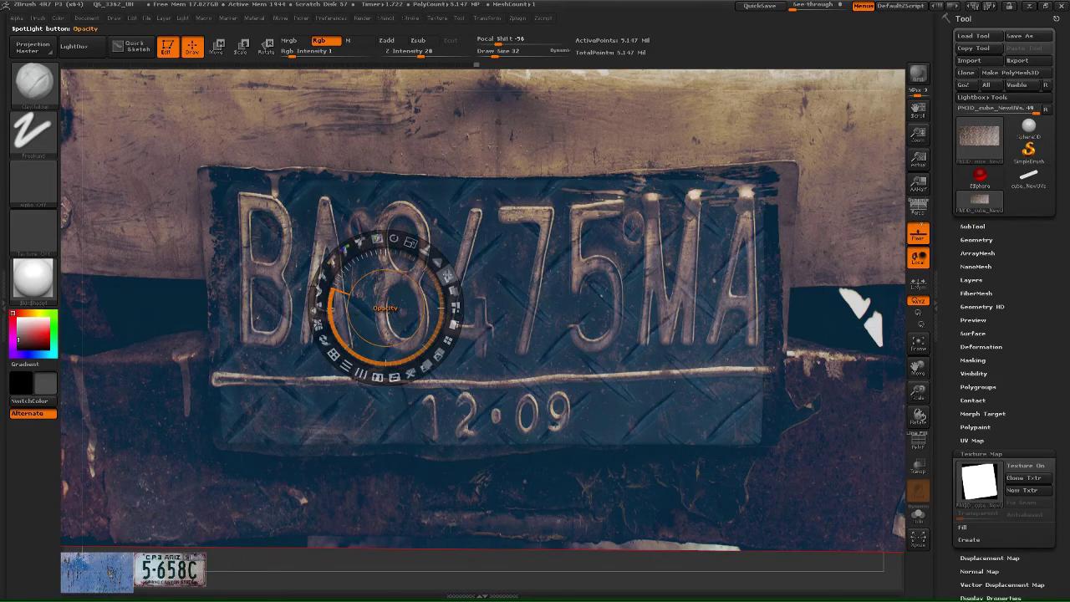
{"action": "left_click_drag", "start_coordinate": [447, 275], "coordinate": [373, 240]}
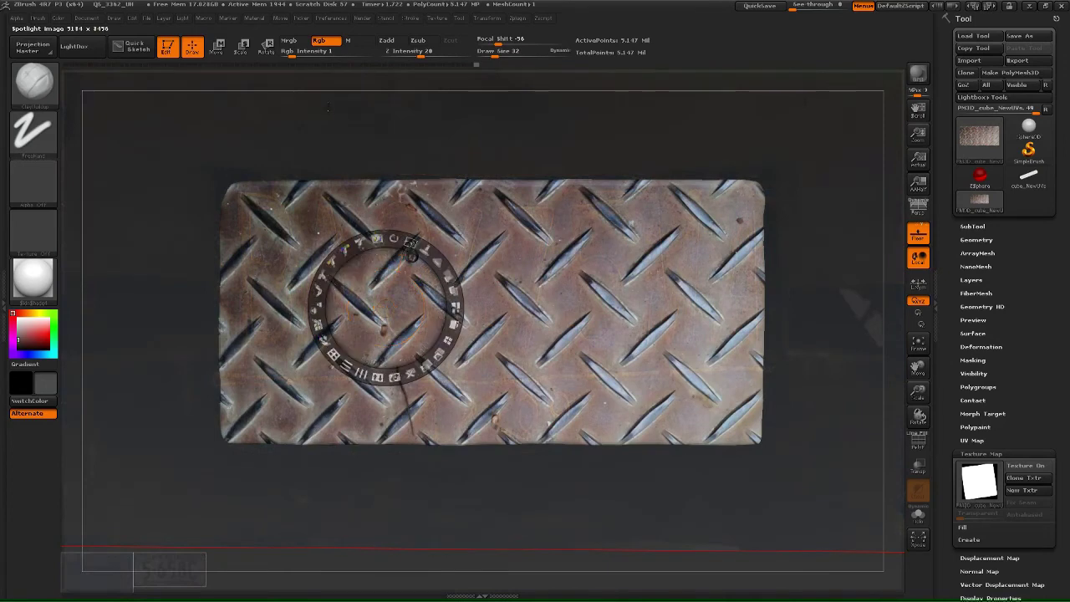
- Set RGB Intensity to 100 and paint the car's license plate texture over the whole model, enlarging the brush to 311 to finish
{"action": "key", "text": "shift+z"}
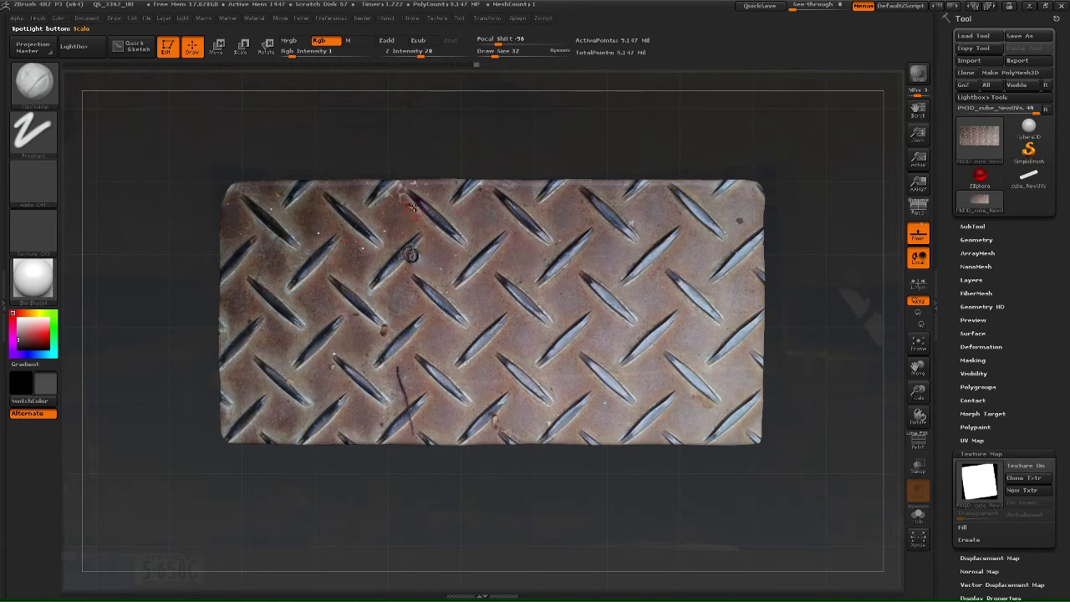
{"action": "key", "text": "b"}
{"action": "key", "text": "Escape"}
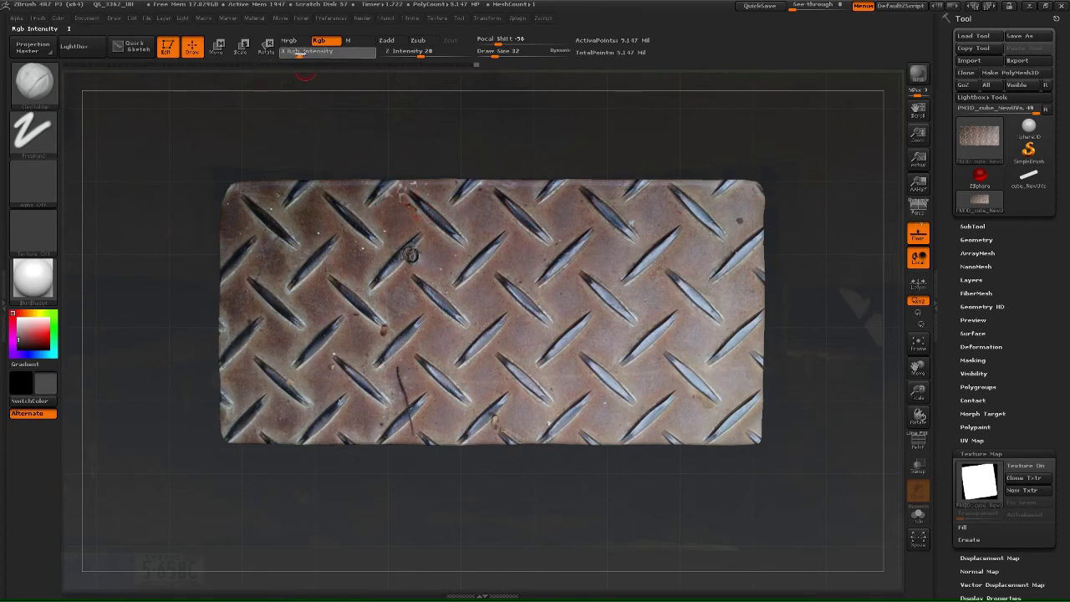
{"action": "left_click_drag", "start_coordinate": [301, 52], "coordinate": [374, 52]}
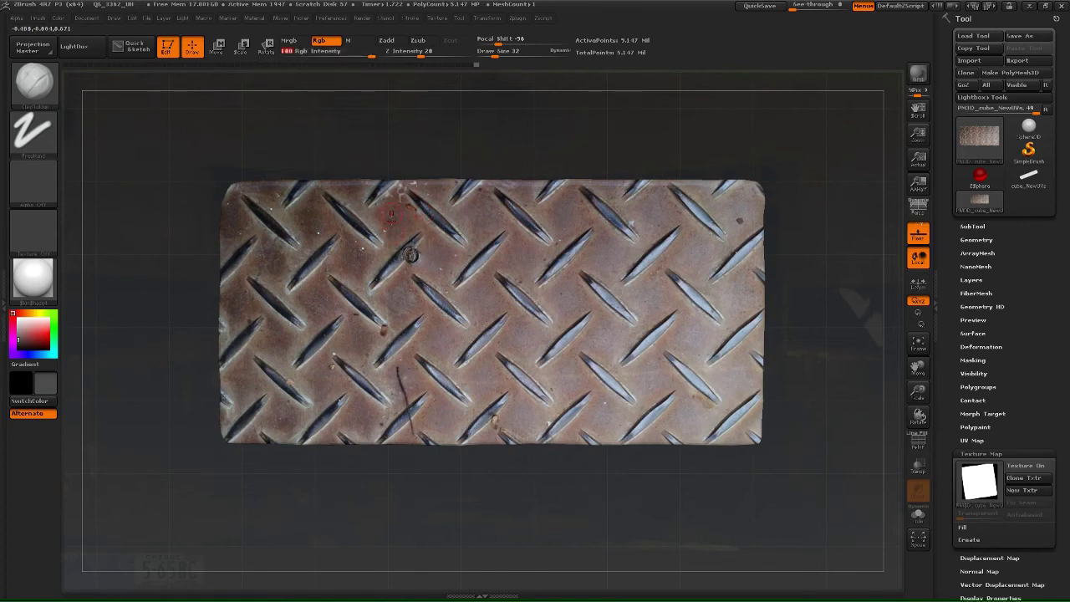
{"action": "mouse_move", "coordinate": [391, 214]}
{"action": "left_mouse_down"}
{"action": "mouse_move", "coordinate": [393, 238]}
{"action": "mouse_move", "coordinate": [297, 321]}
{"action": "mouse_move", "coordinate": [372, 244]}
{"action": "left_mouse_up"}
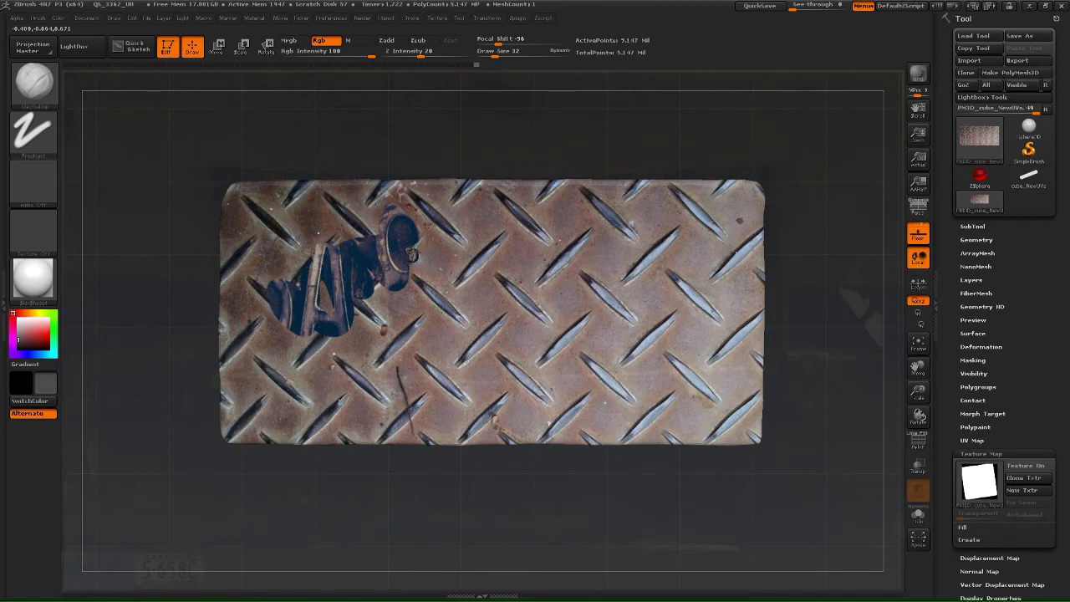
{"action": "mouse_move", "coordinate": [427, 224]}
{"action": "left_mouse_down"}
{"action": "mouse_move", "coordinate": [443, 234]}
{"action": "mouse_move", "coordinate": [440, 249]}
{"action": "left_mouse_up"}
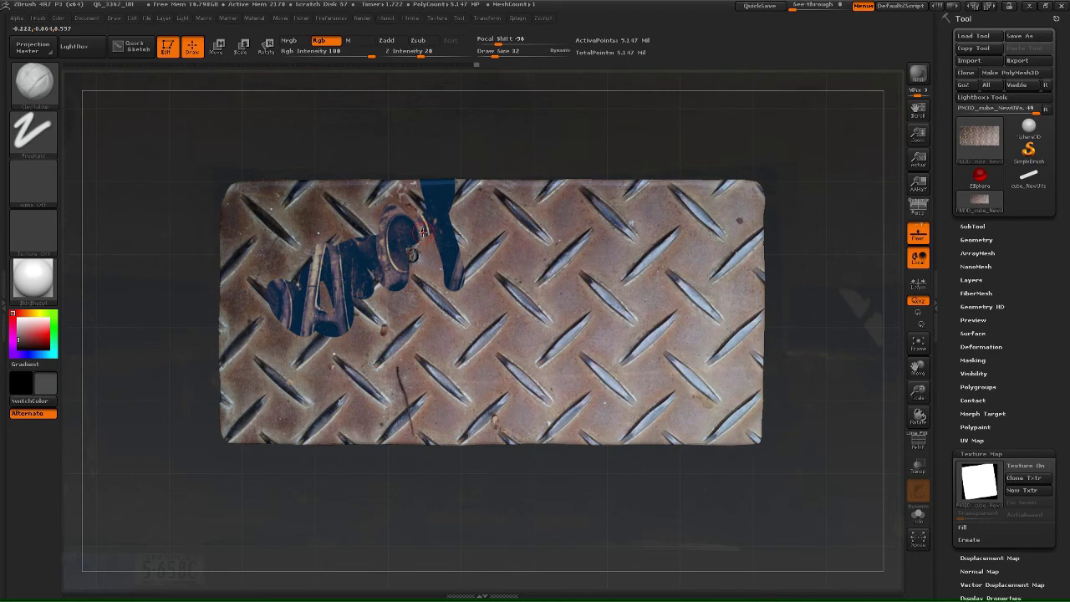
{"action": "mouse_move", "coordinate": [417, 210]}
{"action": "left_mouse_down"}
{"action": "mouse_move", "coordinate": [380, 187]}
{"action": "mouse_move", "coordinate": [338, 224]}
{"action": "mouse_move", "coordinate": [305, 184]}
{"action": "mouse_move", "coordinate": [278, 187]}
{"action": "mouse_move", "coordinate": [288, 210]}
{"action": "mouse_move", "coordinate": [251, 219]}
{"action": "mouse_move", "coordinate": [238, 205]}
{"action": "mouse_move", "coordinate": [255, 238]}
{"action": "mouse_move", "coordinate": [230, 217]}
{"action": "mouse_move", "coordinate": [272, 292]}
{"action": "left_mouse_up"}
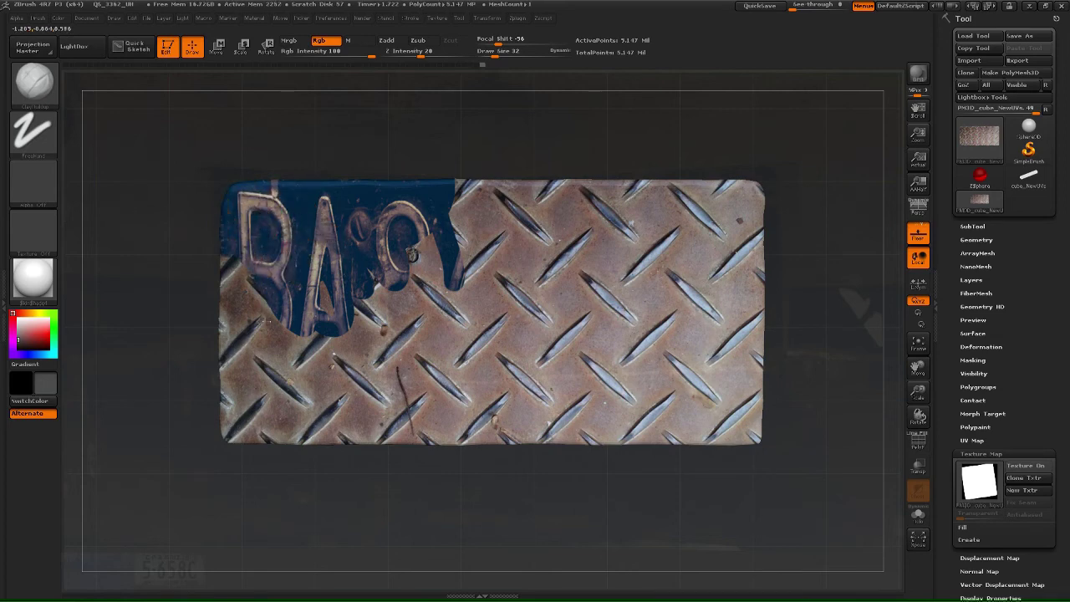
{"action": "mouse_move", "coordinate": [275, 337]}
{"action": "left_mouse_down"}
{"action": "mouse_move", "coordinate": [250, 368]}
{"action": "mouse_move", "coordinate": [288, 422]}
{"action": "left_mouse_up"}
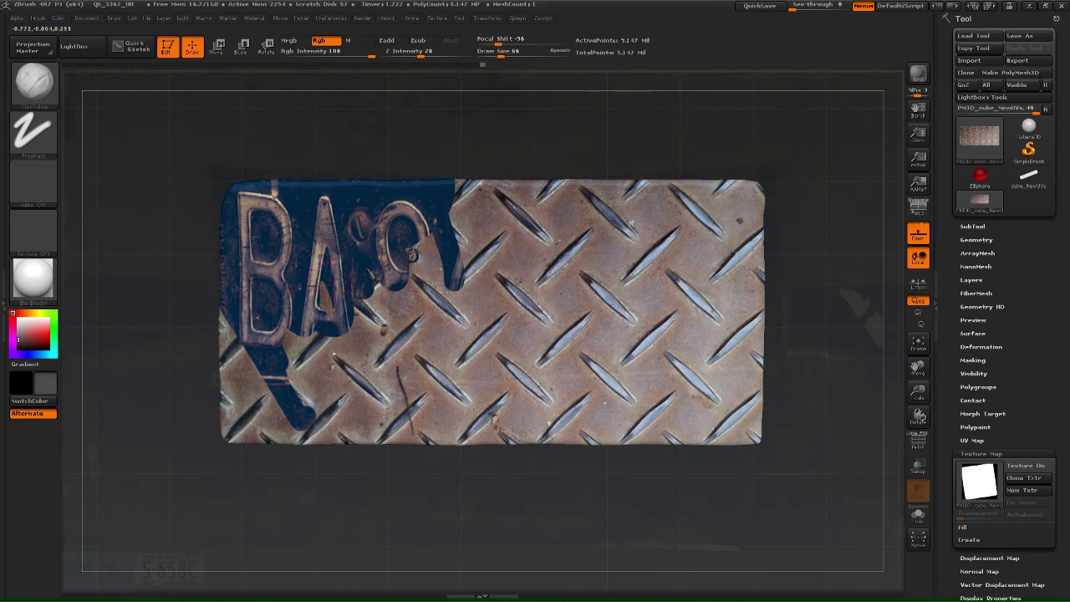
{"action": "left_click_drag", "start_coordinate": [514, 53], "coordinate": [528, 55]}
{"action": "mouse_move", "coordinate": [426, 313]}
{"action": "left_mouse_down"}
{"action": "mouse_move", "coordinate": [452, 310]}
{"action": "mouse_move", "coordinate": [494, 224]}
{"action": "mouse_move", "coordinate": [552, 242]}
{"action": "mouse_move", "coordinate": [651, 242]}
{"action": "mouse_move", "coordinate": [702, 250]}
{"action": "mouse_move", "coordinate": [723, 282]}
{"action": "mouse_move", "coordinate": [736, 355]}
{"action": "mouse_move", "coordinate": [643, 418]}
{"action": "mouse_move", "coordinate": [597, 401]}
{"action": "mouse_move", "coordinate": [583, 362]}
{"action": "mouse_move", "coordinate": [535, 376]}
{"action": "mouse_move", "coordinate": [543, 352]}
{"action": "mouse_move", "coordinate": [328, 354]}
{"action": "mouse_move", "coordinate": [258, 341]}
{"action": "mouse_move", "coordinate": [241, 415]}
{"action": "left_mouse_up"}
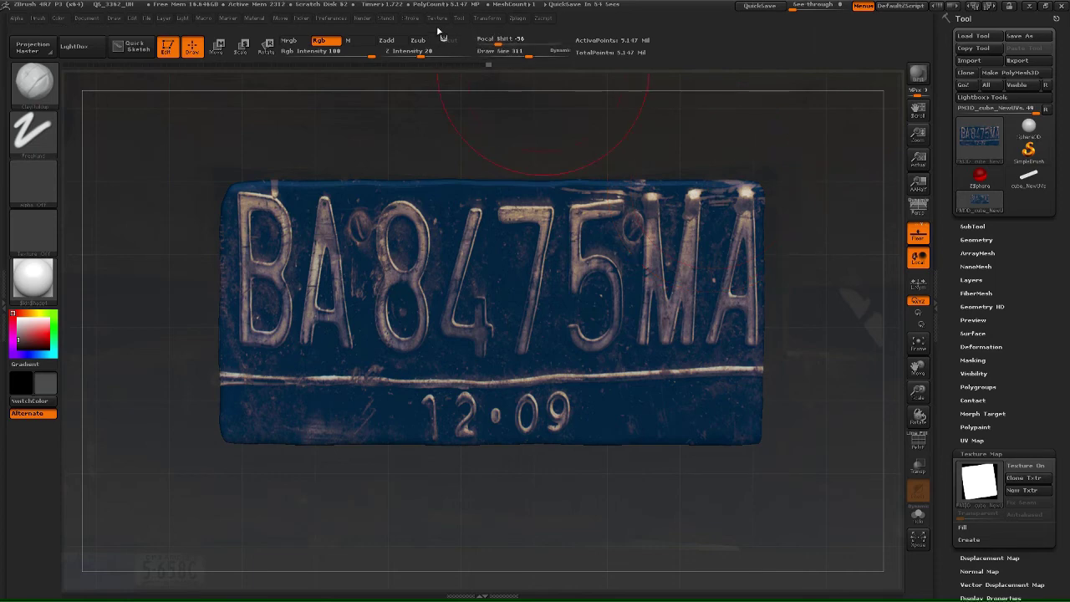
- Add the green-and-white Arizona license plate texture to Spotlight and raise its opacity to full
{"action": "left_click", "coordinate": [437, 17]}
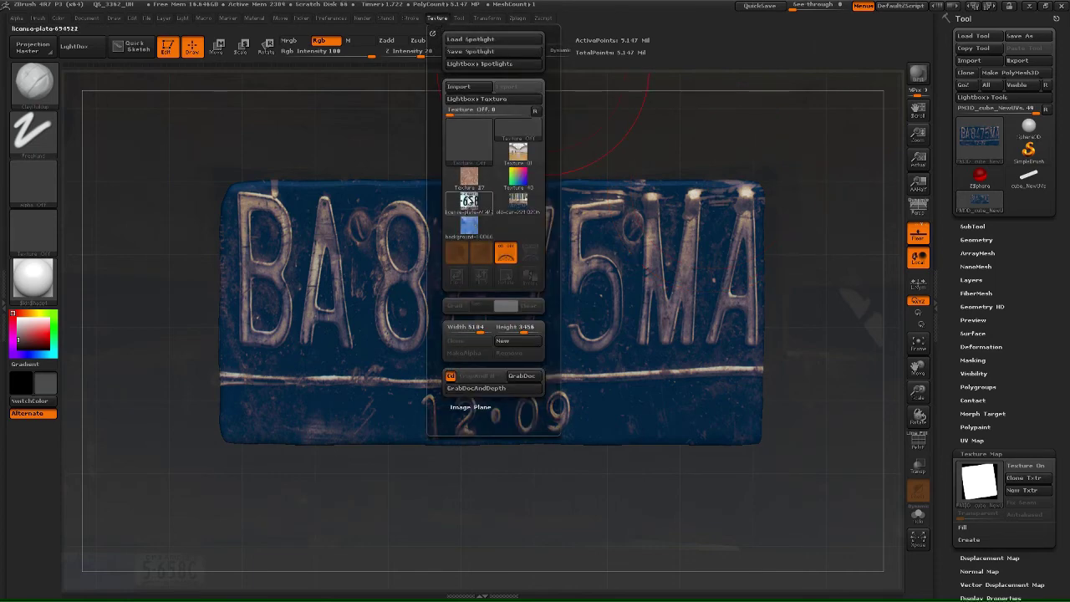
{"action": "left_click", "coordinate": [471, 202]}
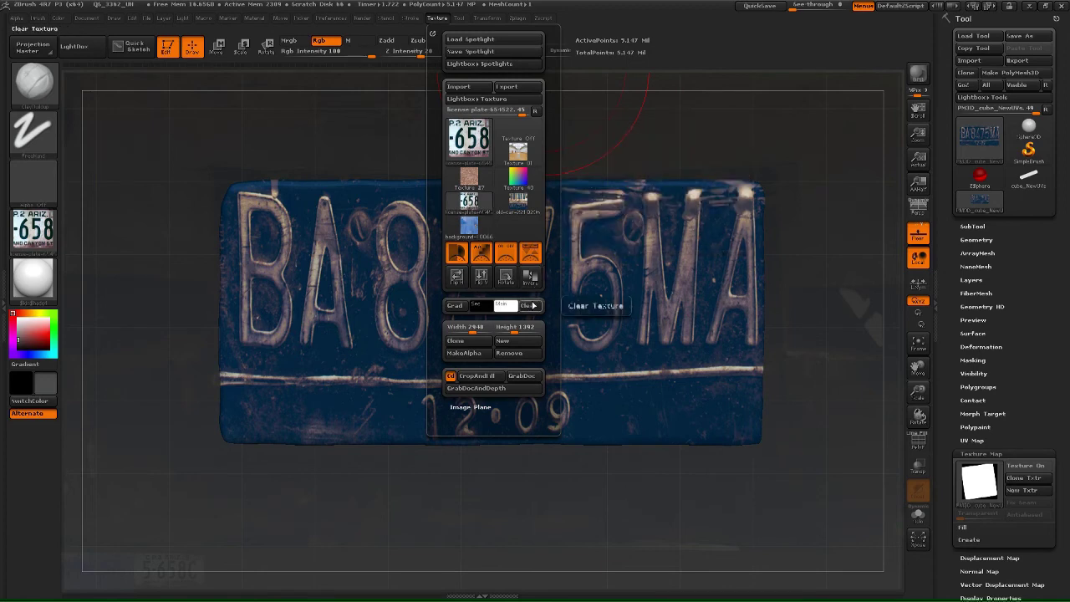
{"action": "left_click", "coordinate": [466, 200]}
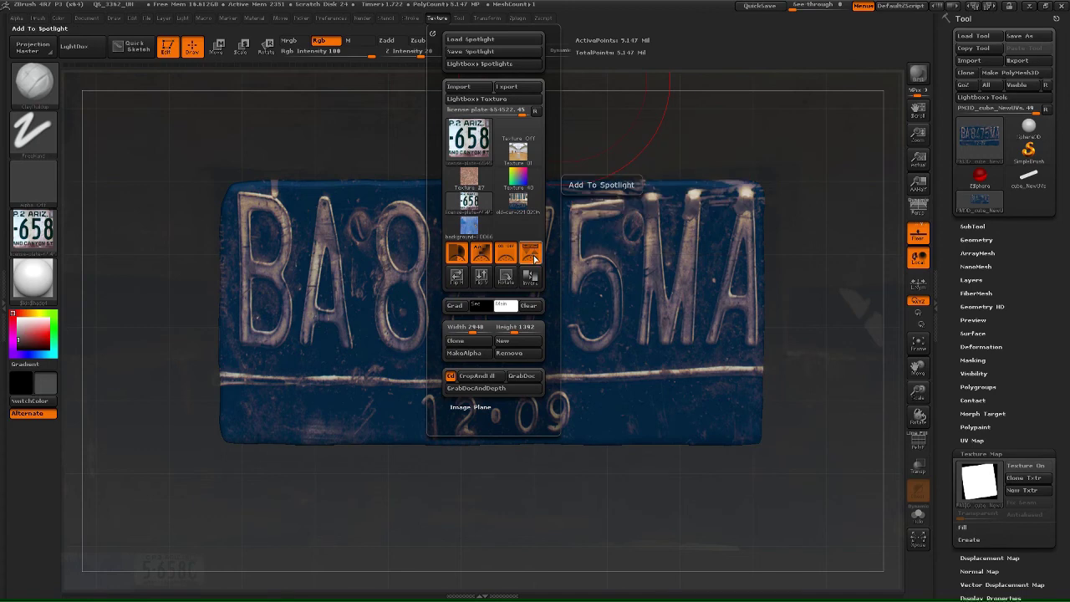
{"action": "left_click", "coordinate": [531, 257]}
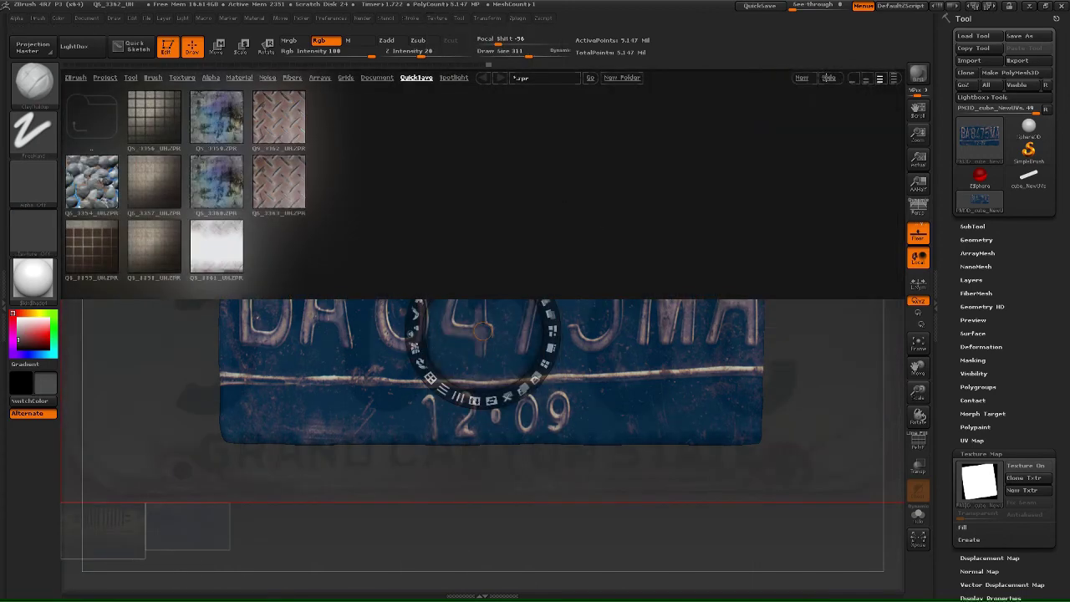
{"action": "key", "text": "comma"}
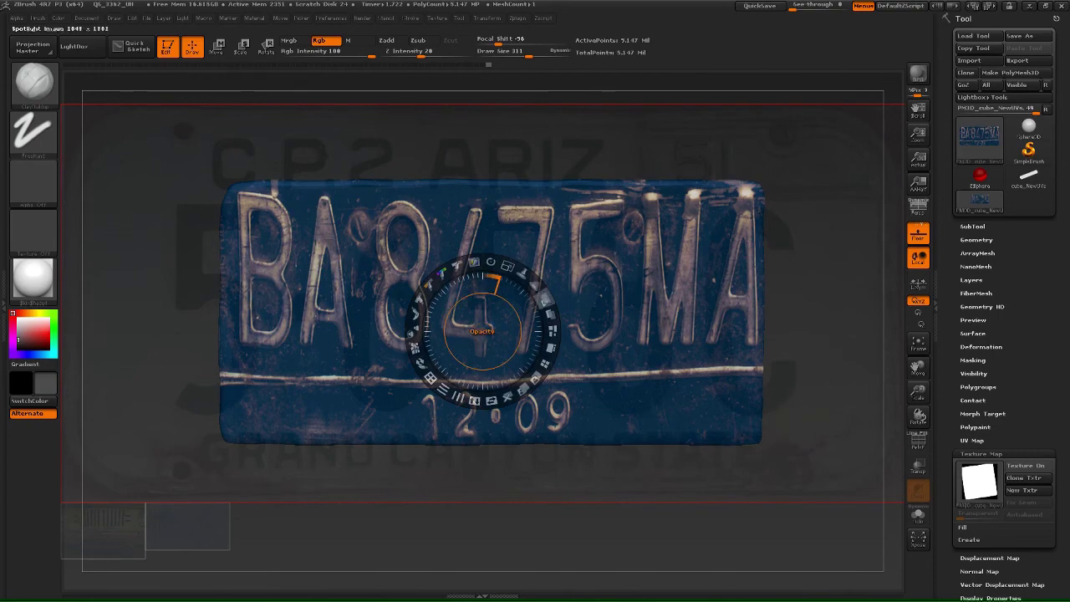
{"action": "left_click_drag", "start_coordinate": [545, 298], "coordinate": [535, 388]}
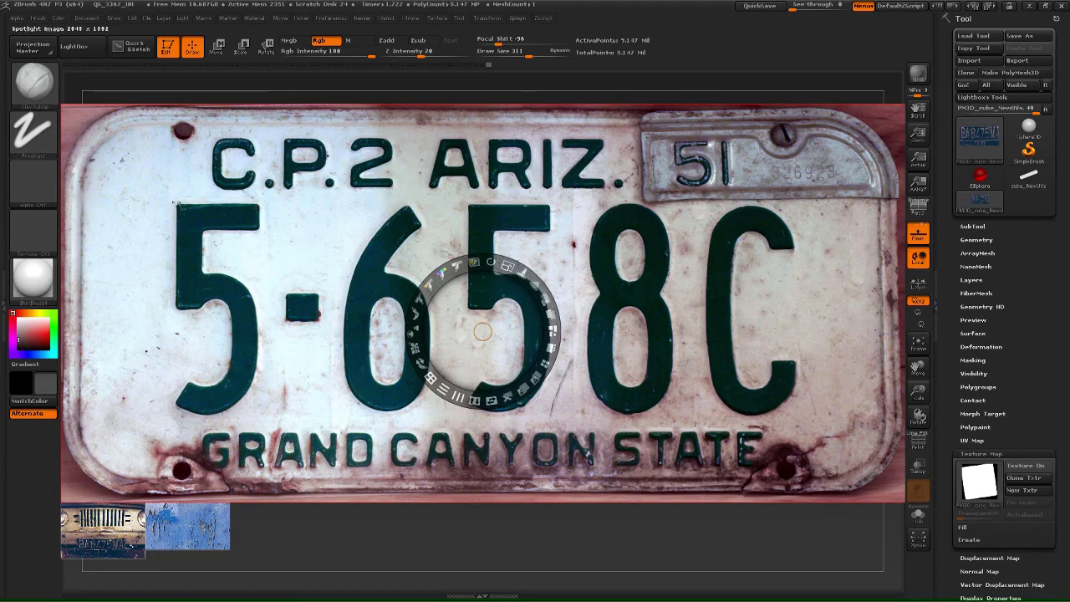
- Move the Arizona plate image so its upper-left bolt hole lies over the model's upper-left area, and lower the image's opacity
{"action": "left_click_drag", "start_coordinate": [483, 332], "coordinate": [411, 292]}
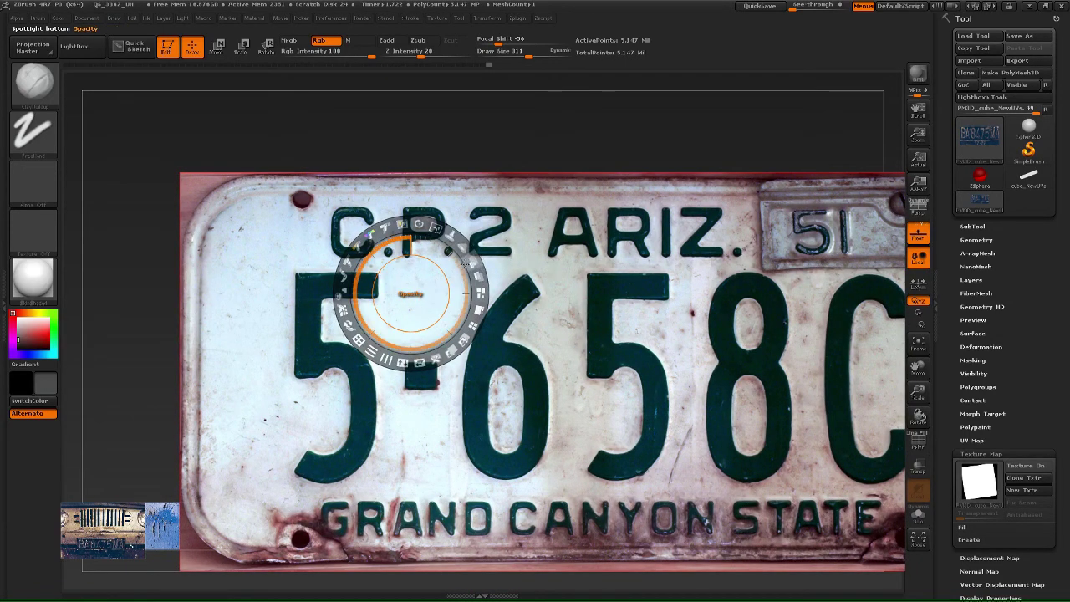
{"action": "left_click_drag", "start_coordinate": [472, 260], "coordinate": [434, 227]}
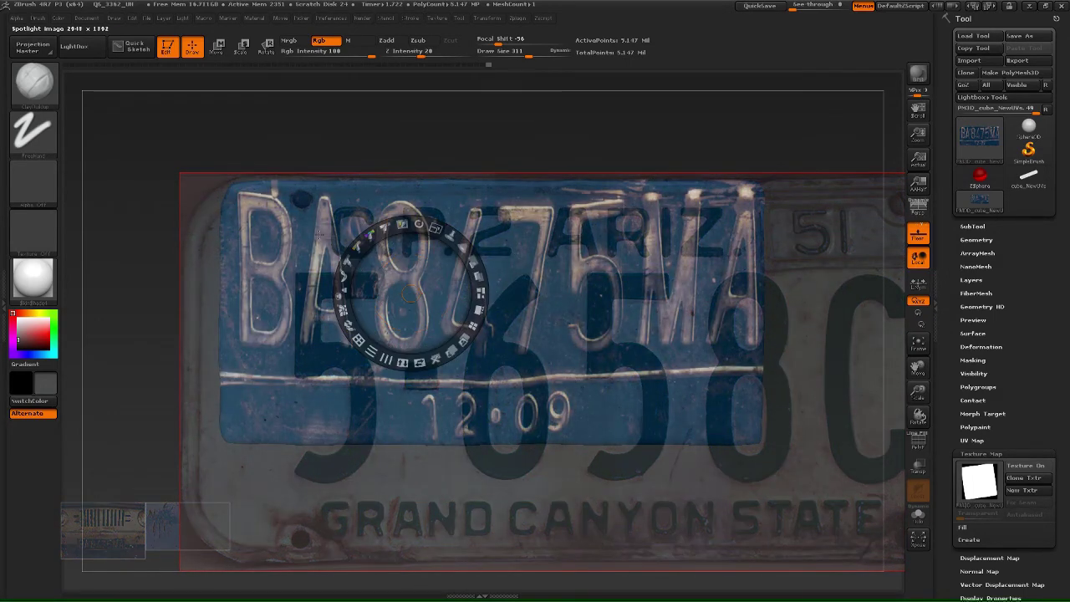
- Reduce the brush size to 101, try painting the Arizona plate's upper-left bolt hole onto the model, and undo the stroke
{"action": "key", "text": "z"}
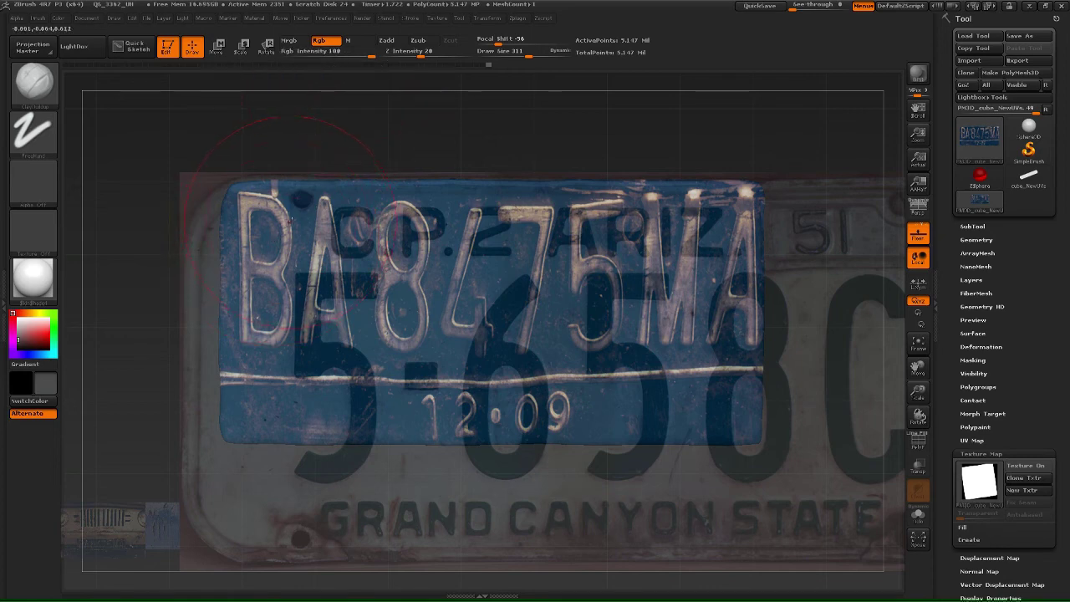
{"action": "scroll", "coordinate": [397, 159], "scroll_direction": "down", "scroll_amount": 6}
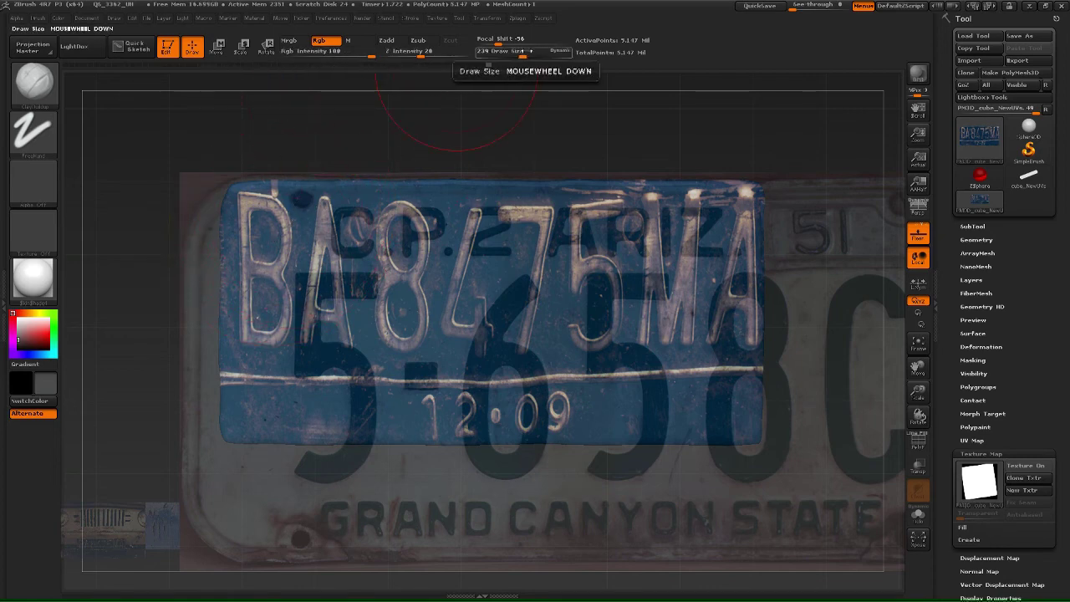
{"action": "left_click", "coordinate": [303, 202]}
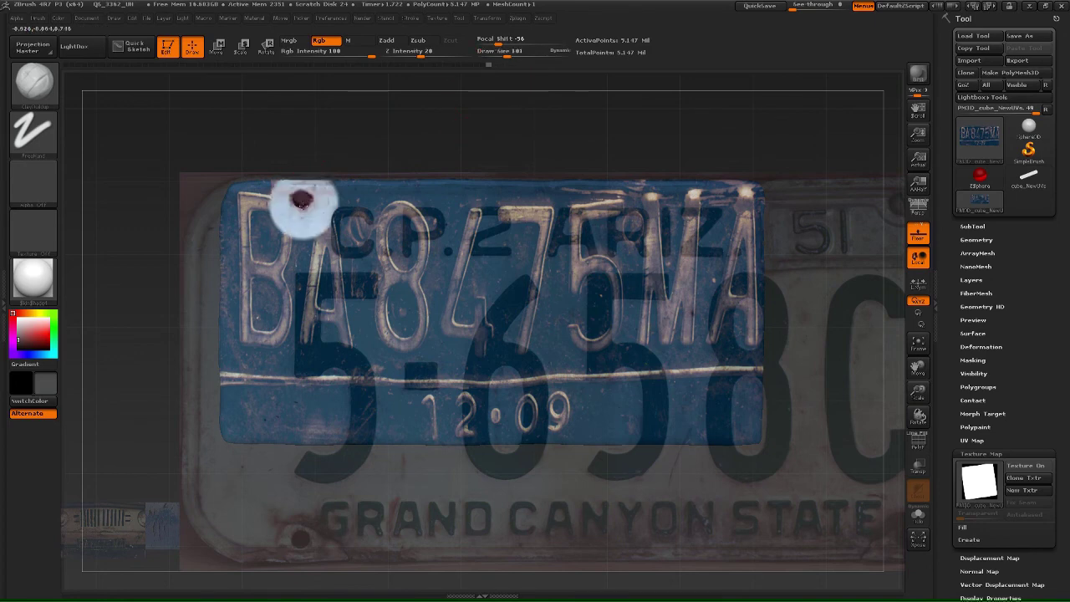
{"action": "key", "text": "ctrl+z"}
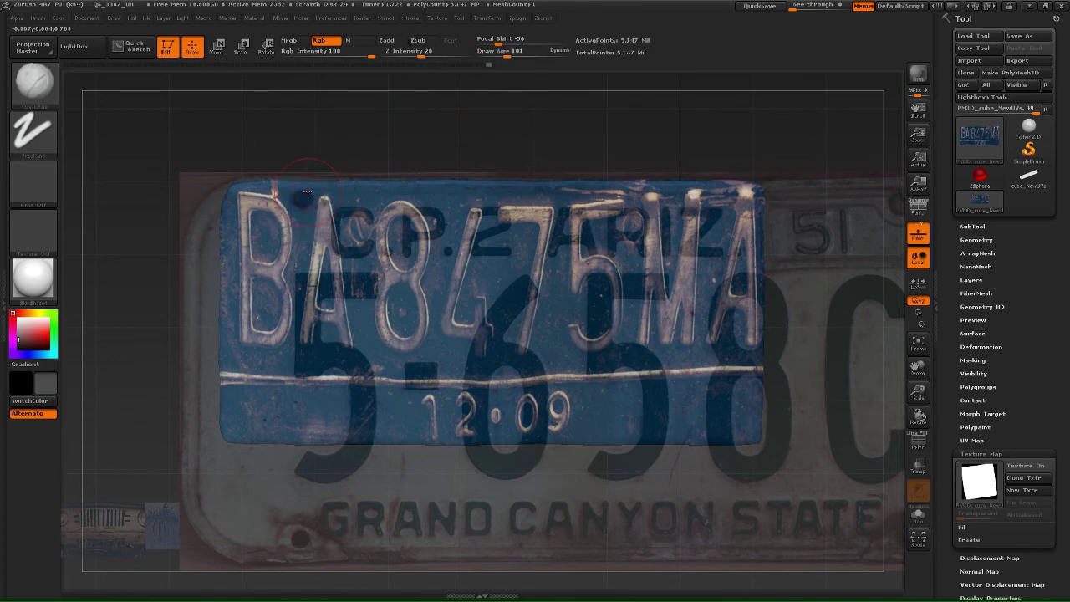
- Set the brush size to 25 and paint the Arizona plate's upper-left bolt hole onto the model's upper-left area
{"action": "scroll", "coordinate": [303, 198], "scroll_direction": "down", "scroll_amount": 4}
{"action": "left_click", "coordinate": [299, 199]}
{"action": "key", "text": "shift+z"}
- Move the Arizona plate image down over the model's lower-left corner and paint its bolt hole there
{"action": "key", "text": "z"}
{"action": "left_click_drag", "start_coordinate": [389, 271], "coordinate": [401, 477]}
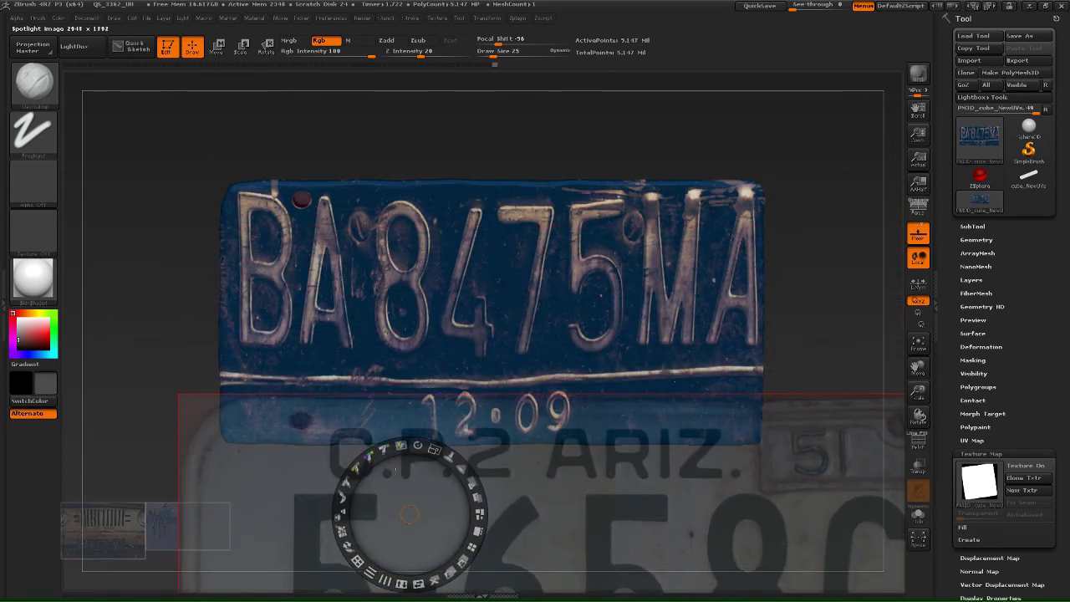
{"action": "key", "text": "z"}
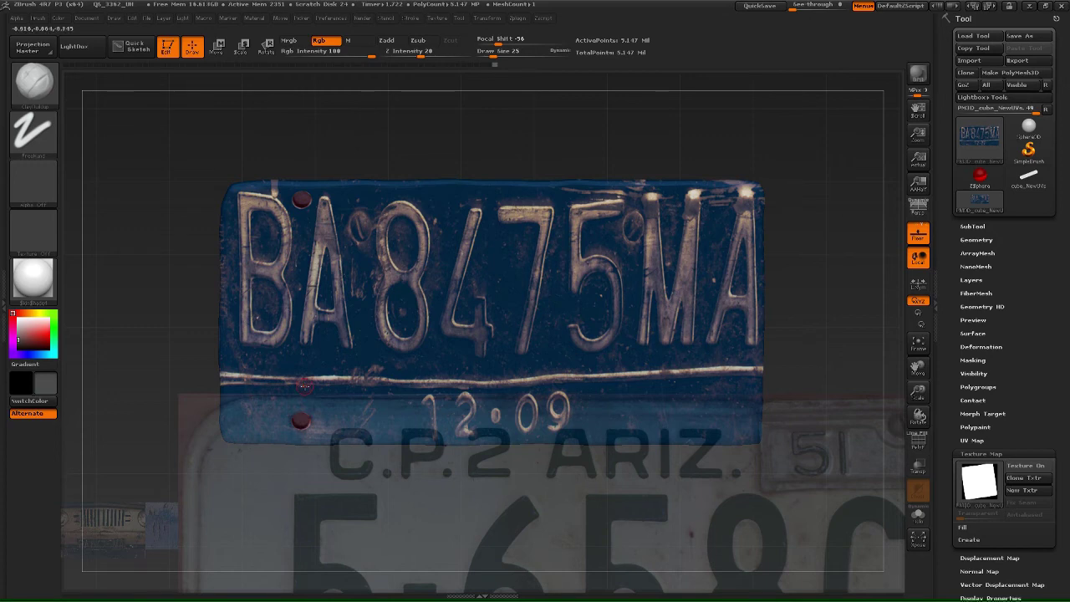
{"action": "key", "text": "shift+z"}
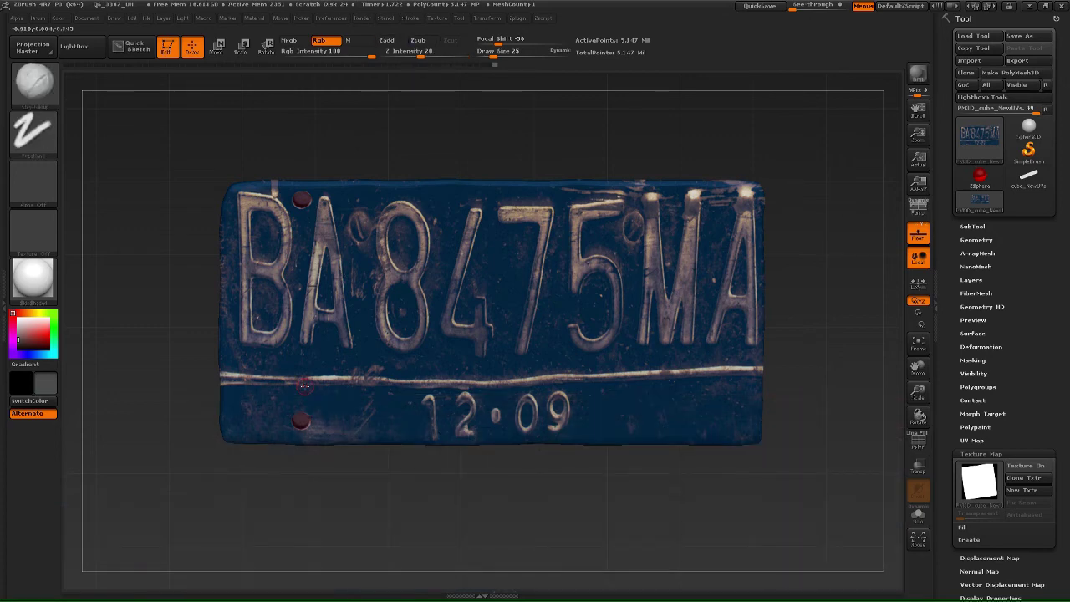
- Move the Arizona plate image across to the model's lower-right corner and paint the bolt hole there
{"action": "key", "text": "shift+z"}
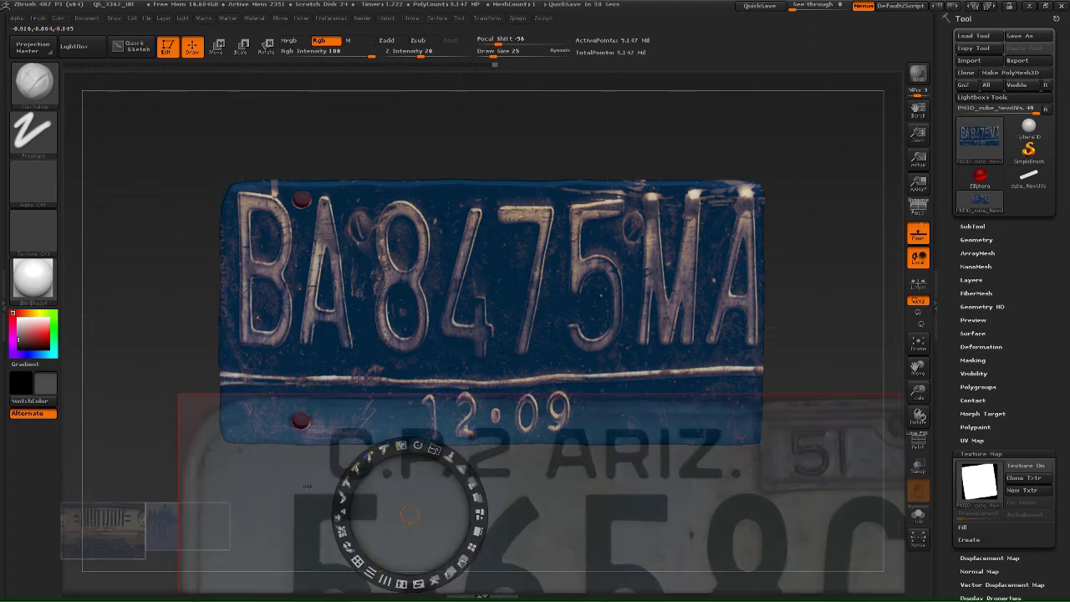
{"action": "left_click_drag", "start_coordinate": [296, 475], "coordinate": [708, 479]}
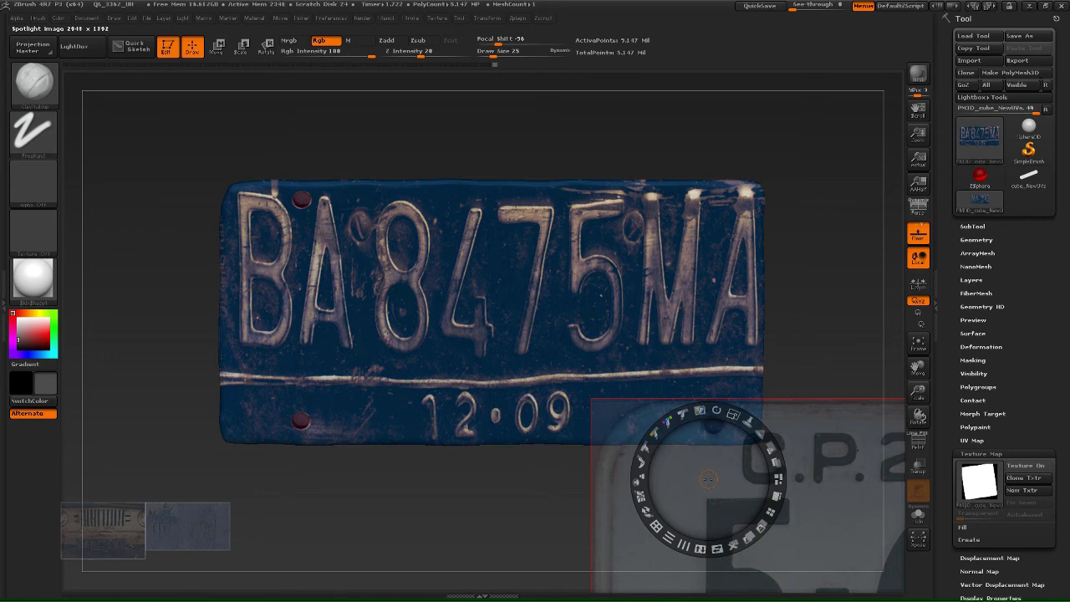
{"action": "key", "text": "z"}
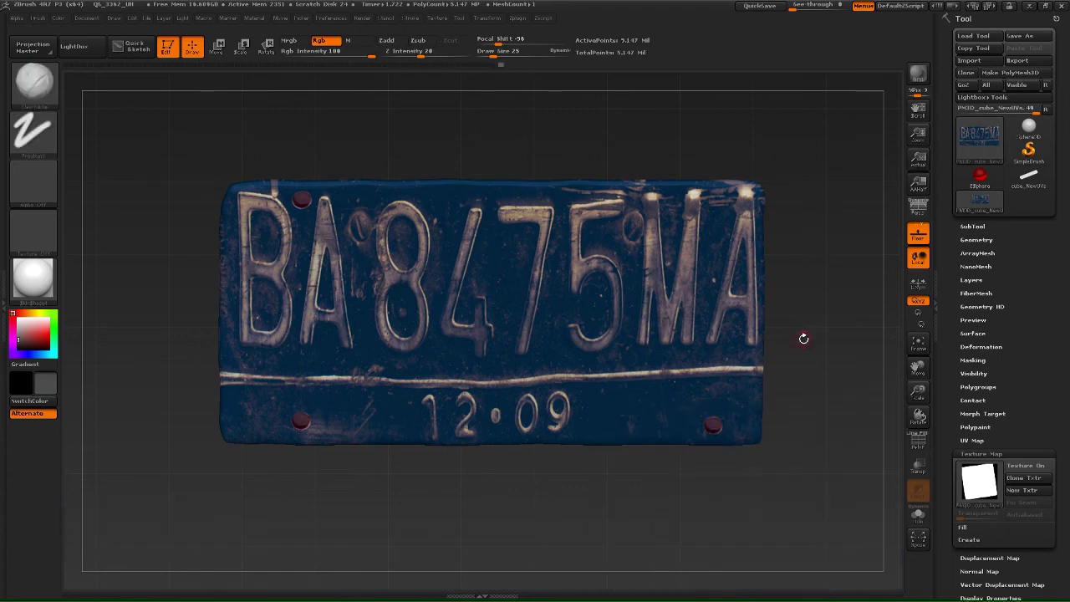
- Move the Arizona plate image up to the model's upper-right corner, paint the fourth bolt hole, and hide Spotlight
{"action": "key", "text": "shift"}
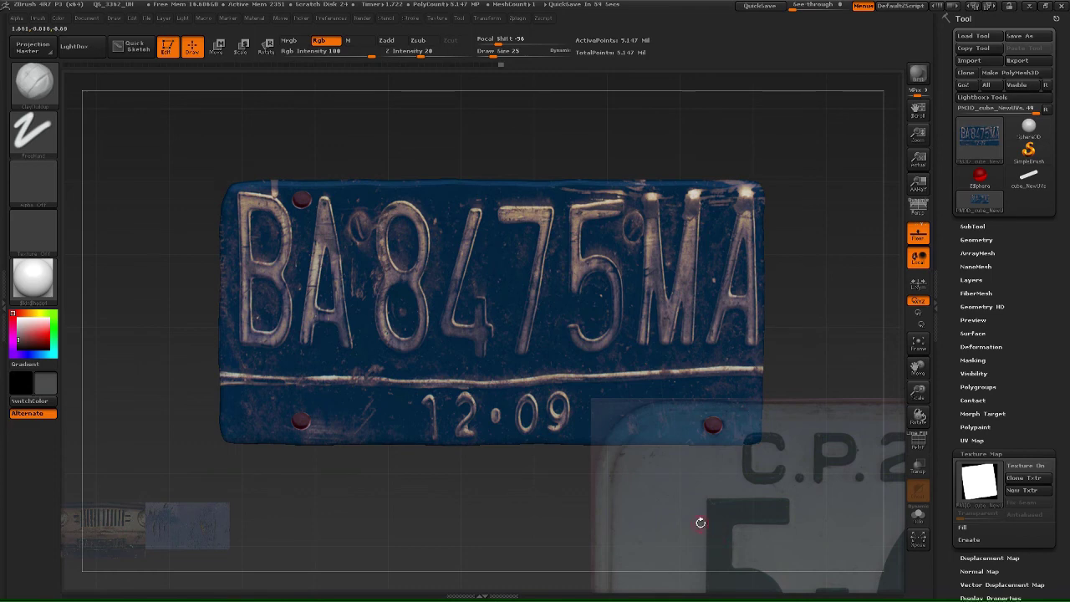
{"action": "key", "text": "z"}
{"action": "left_click_drag", "start_coordinate": [690, 490], "coordinate": [684, 284]}
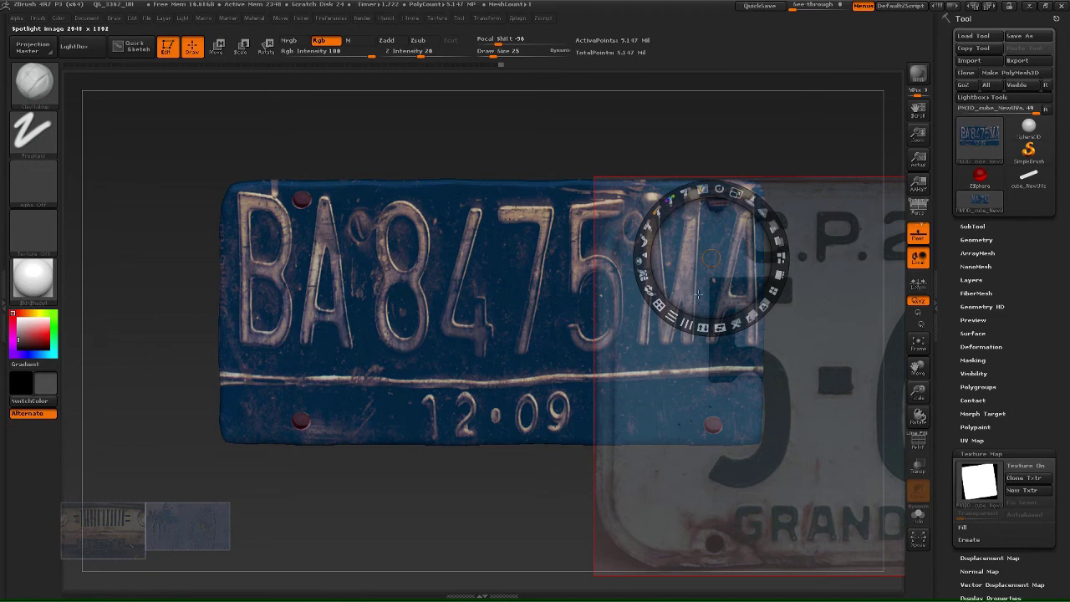
{"action": "key", "text": "z"}
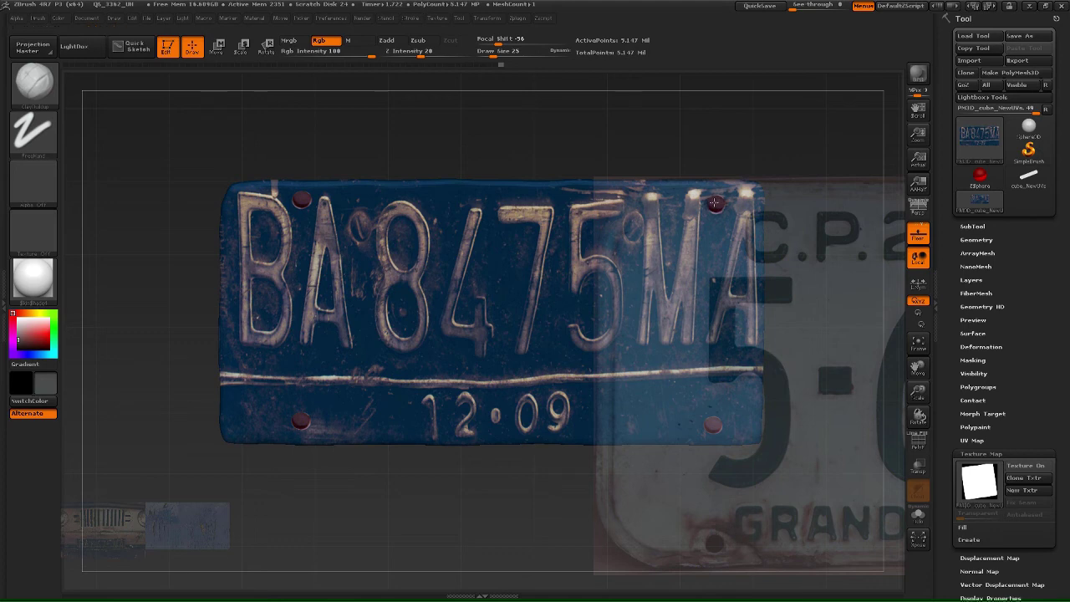
{"action": "key", "text": "shift+z"}
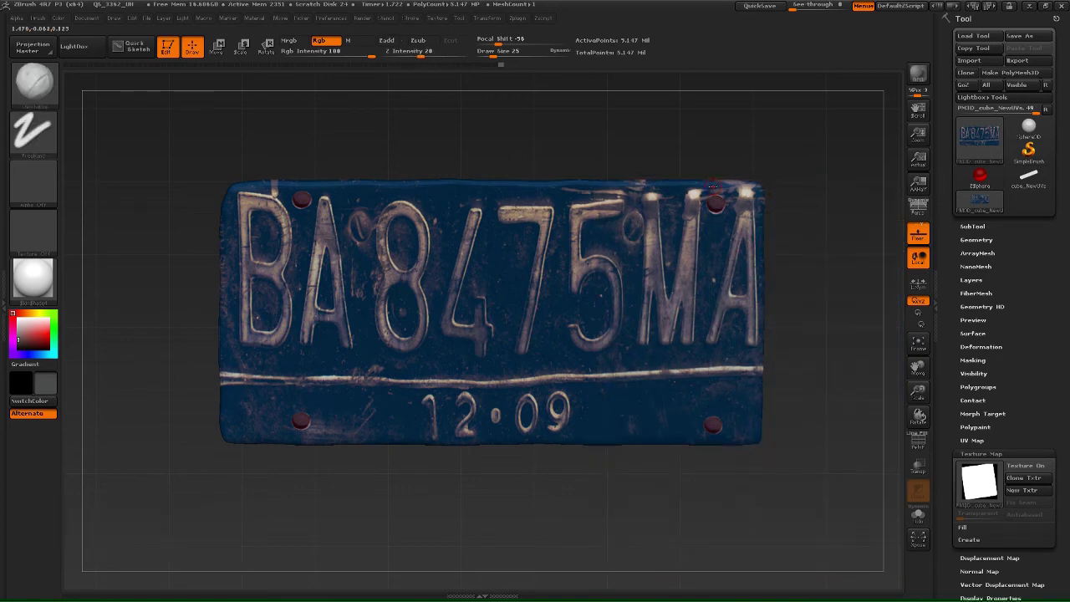
- Import the abstract-1846847 image from the Pixabay folder as a texture
{"action": "left_click", "coordinate": [437, 18]}
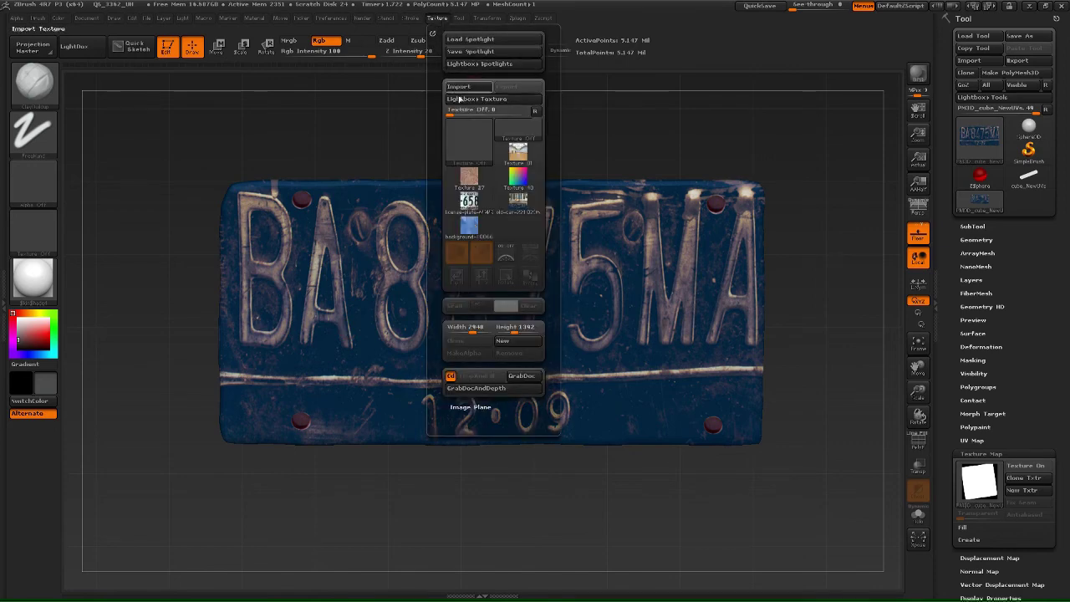
{"action": "mouse_move", "coordinate": [512, 182]}
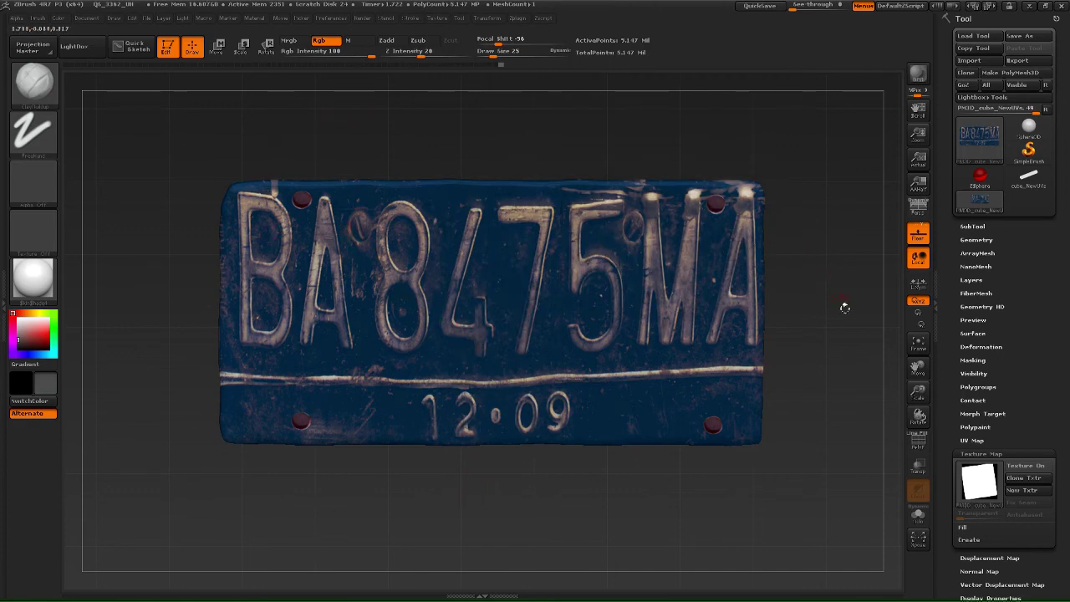
{"action": "left_click_drag", "start_coordinate": [848, 370], "coordinate": [821, 291]}
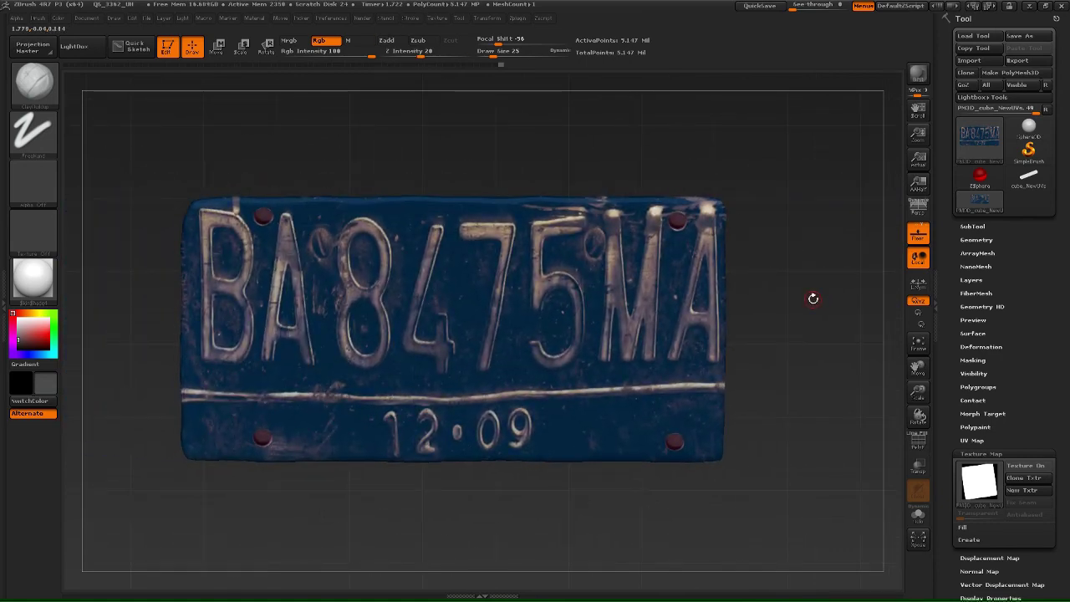
{"action": "left_click", "coordinate": [435, 18]}
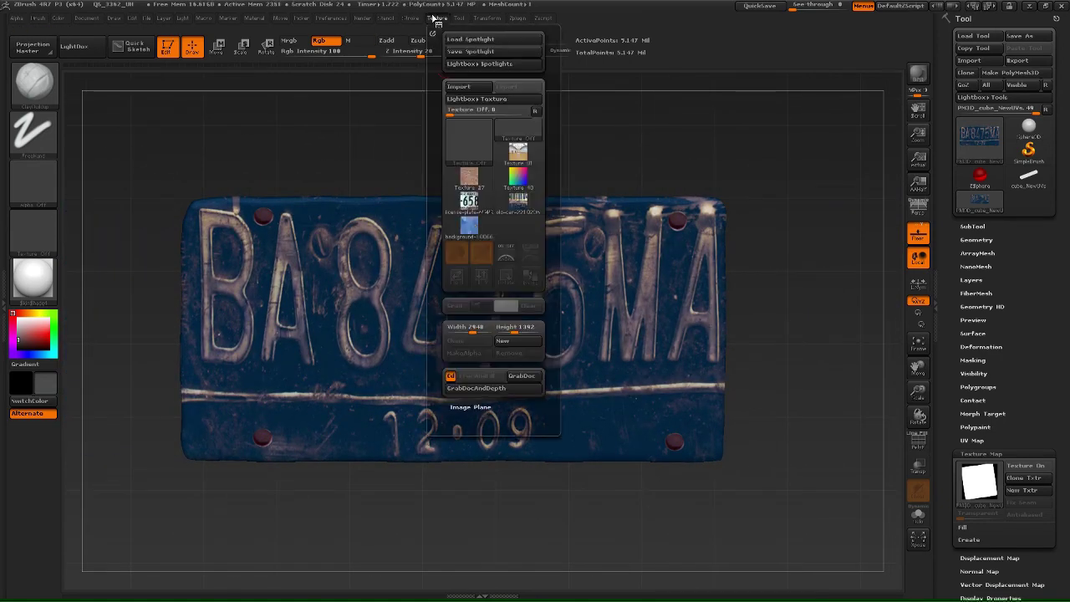
{"action": "left_click", "coordinate": [459, 87]}
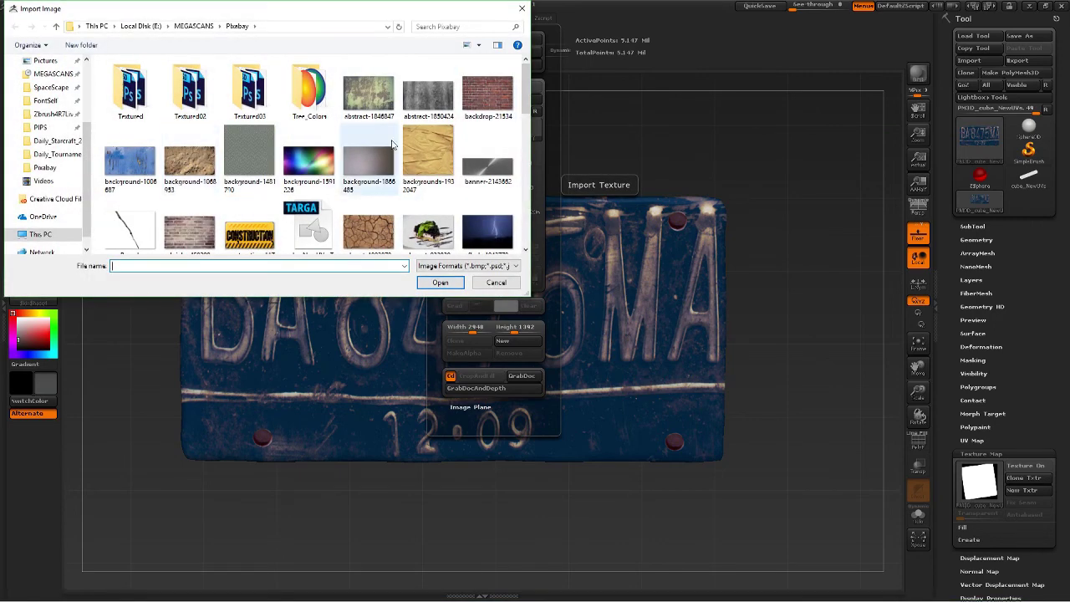
{"action": "left_click", "coordinate": [368, 92]}
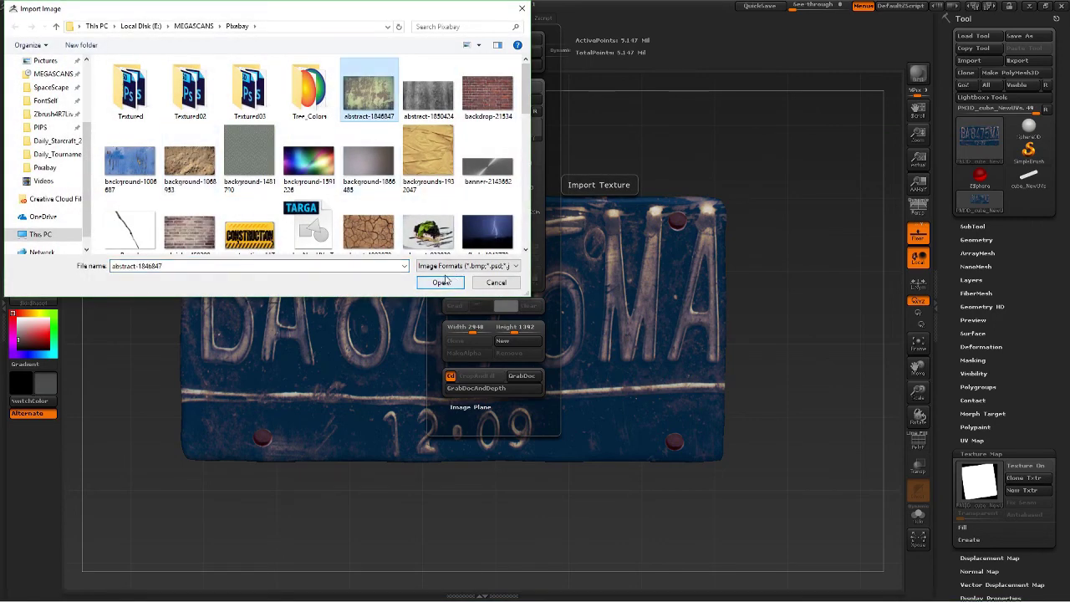
{"action": "left_click", "coordinate": [439, 283]}
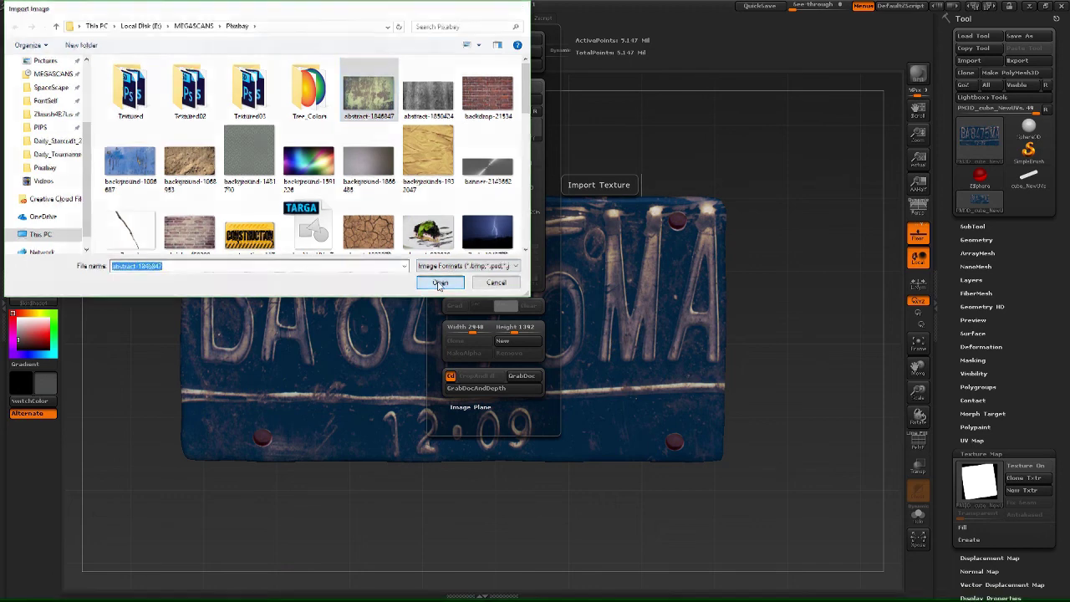
- Add the abstract-1846847 texture to Spotlight and lower its opacity so the plate shows through
{"action": "left_click", "coordinate": [436, 17]}
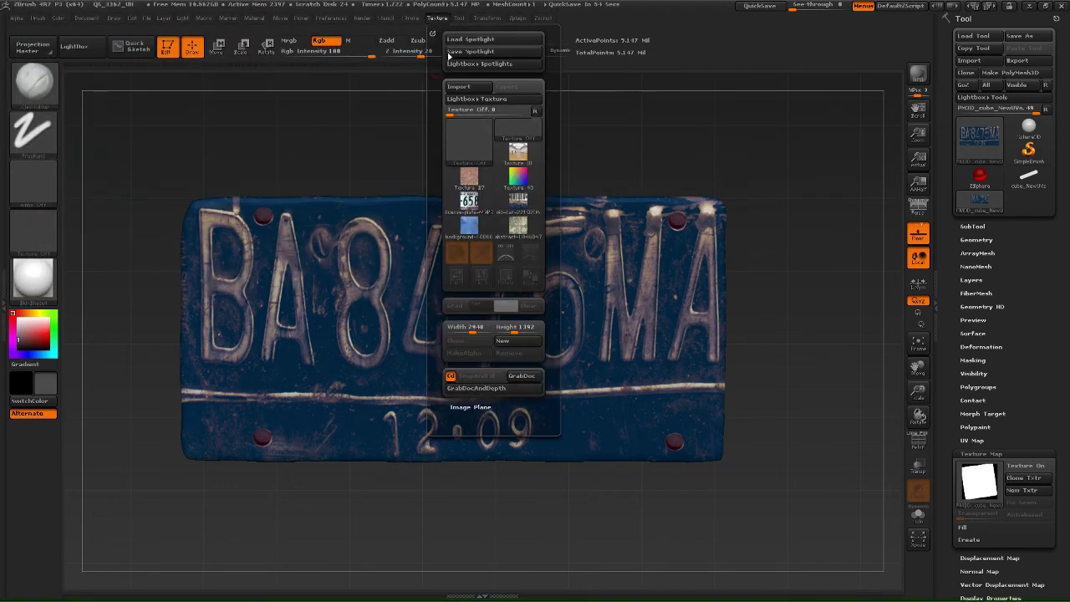
{"action": "left_click", "coordinate": [518, 227]}
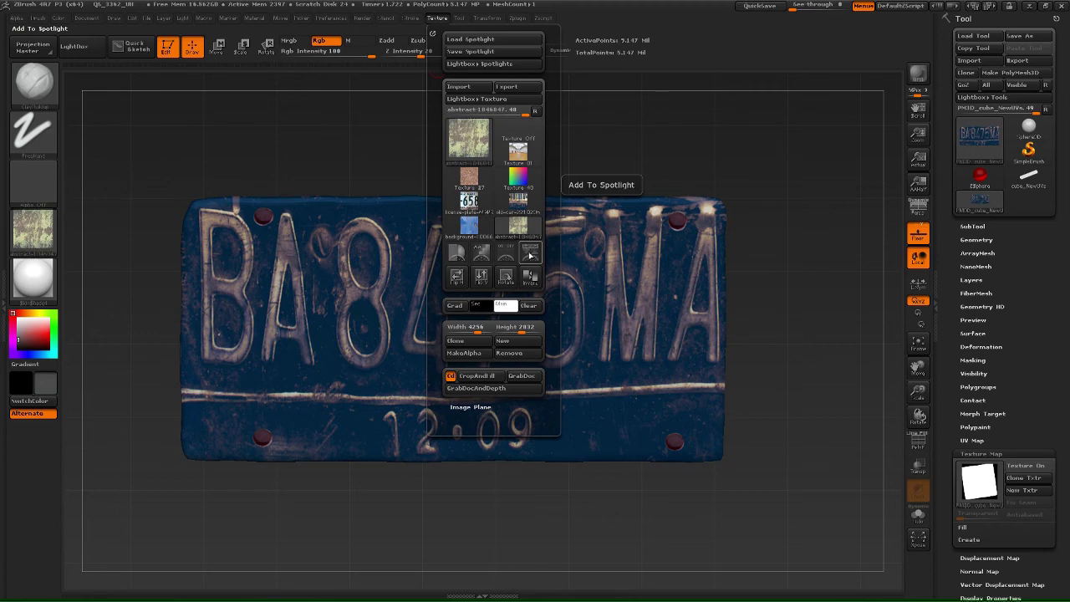
{"action": "left_click", "coordinate": [528, 252]}
{"action": "key", "text": "comma"}
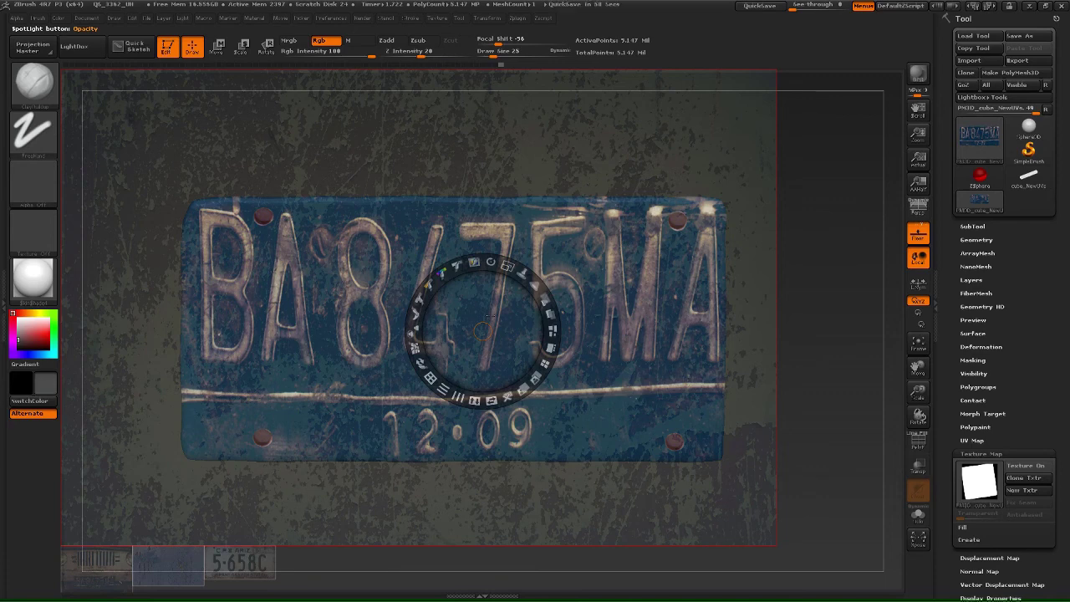
- Switch Spotlight to painting mode and reduce the brush size to 9
{"action": "key", "text": "z"}
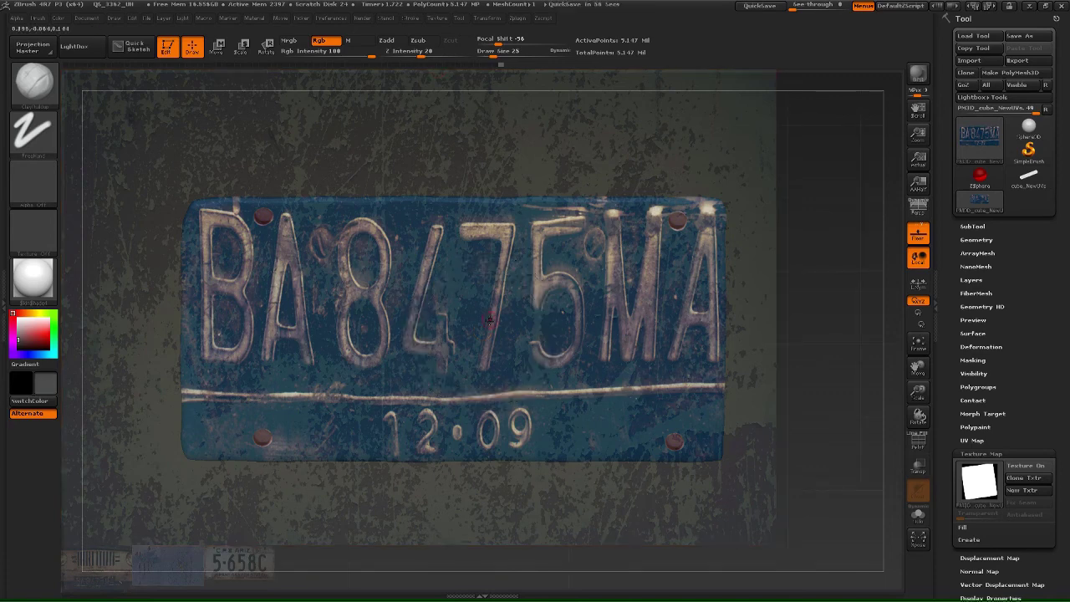
{"action": "key", "text": "bracketleft"}
{"action": "key", "text": "bracketleft"}
{"action": "key", "text": "bracketleft"}
{"action": "key", "text": "bracketleft"}
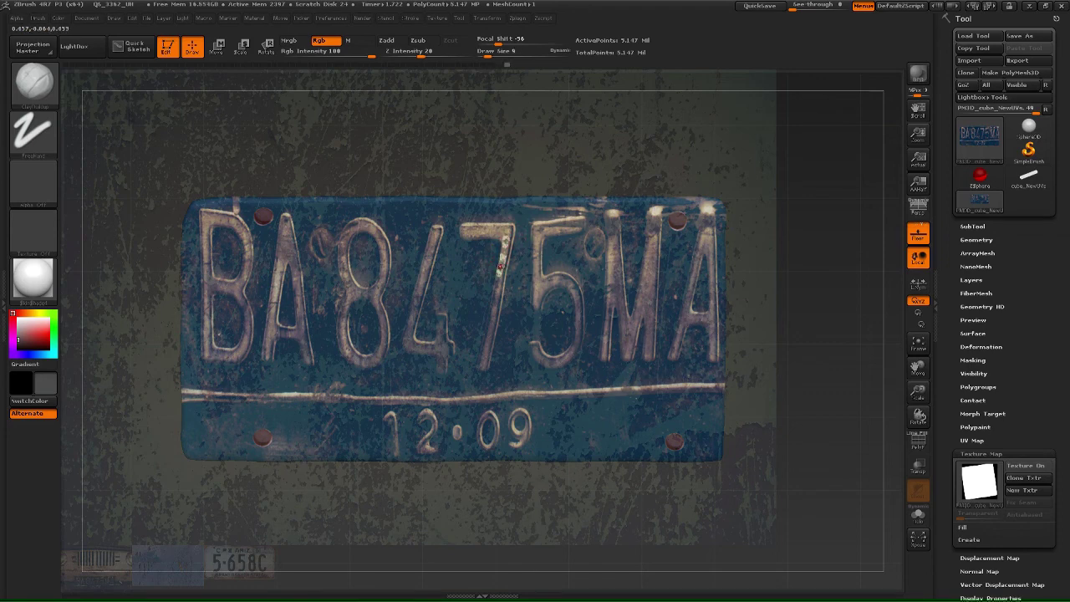
- Try painting the abstract texture onto the stem of the digit 7 and undo the stroke
{"action": "left_click_drag", "start_coordinate": [502, 264], "coordinate": [498, 299]}
{"action": "key", "text": "shift+z"}
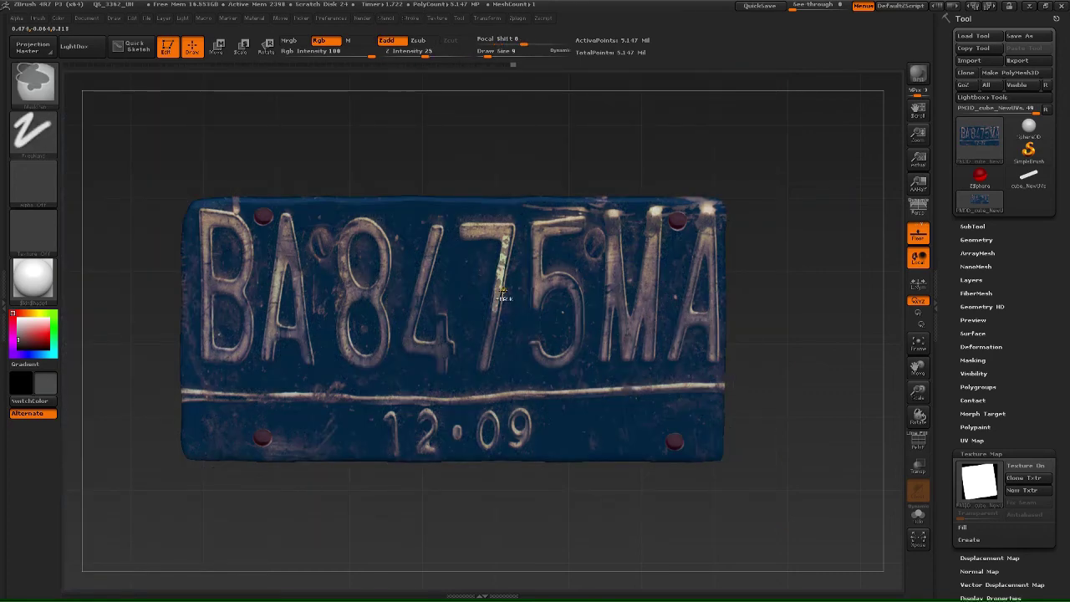
{"action": "key", "text": "shift"}
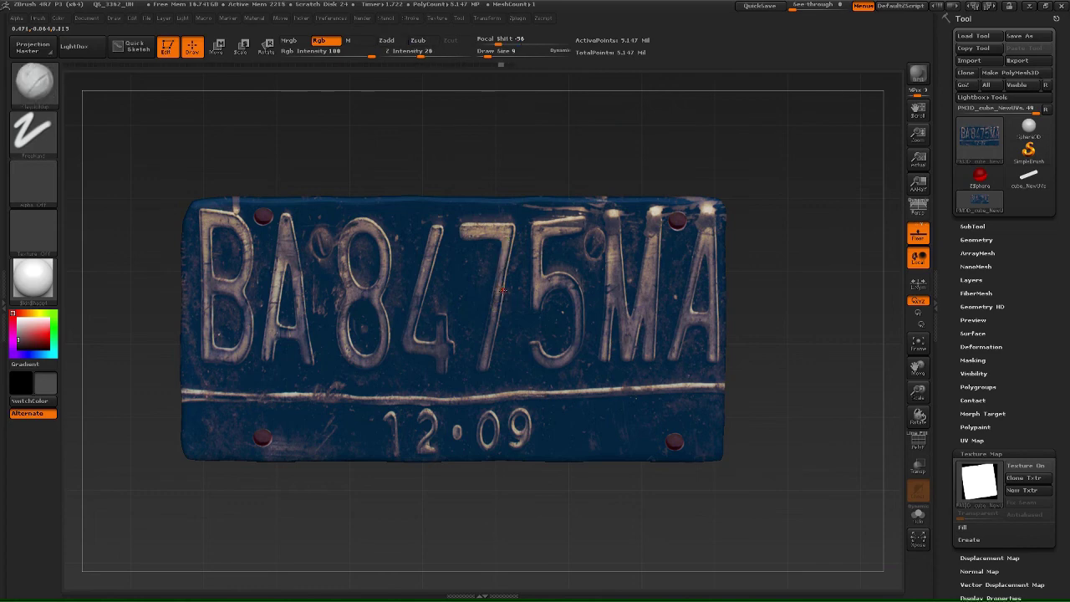
- Set the RGB Intensity to 1 and give the brush the Spray stroke with Alpha 22
{"action": "key", "text": "shift+z"}
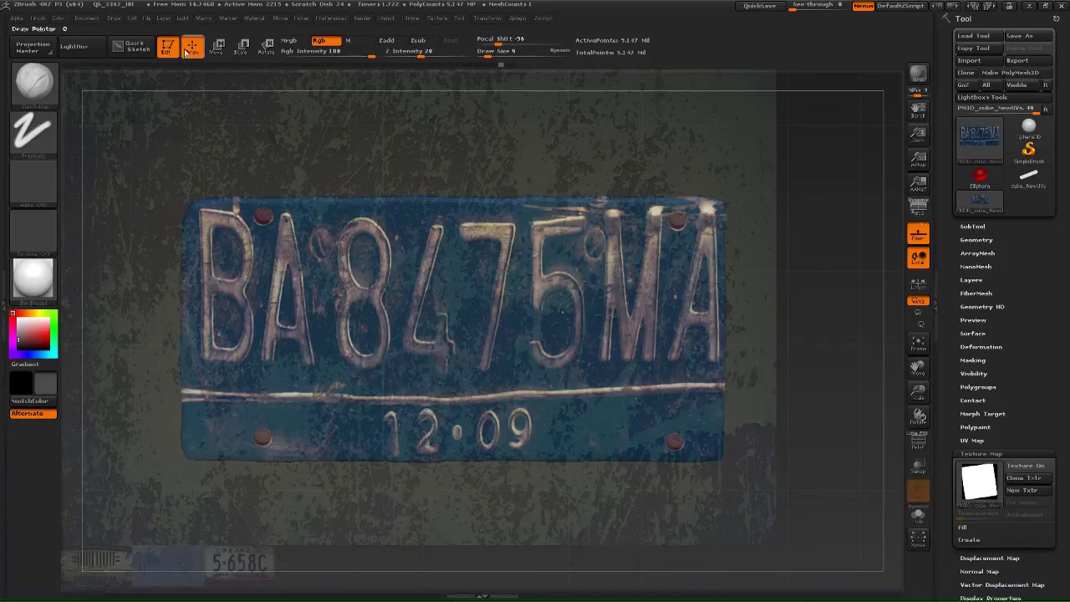
{"action": "left_click", "coordinate": [284, 51]}
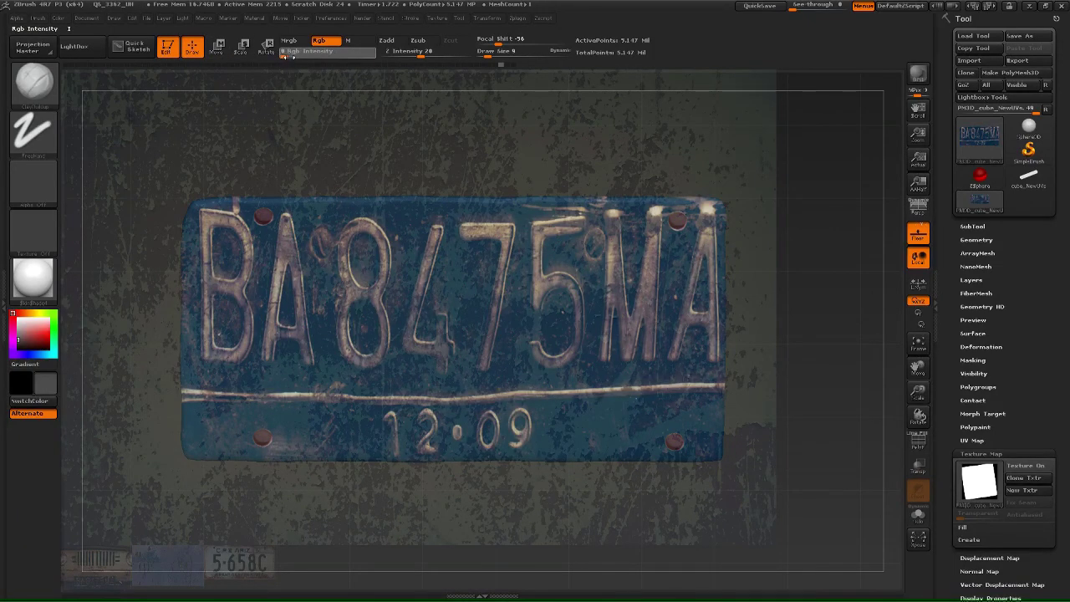
{"action": "left_click", "coordinate": [33, 129]}
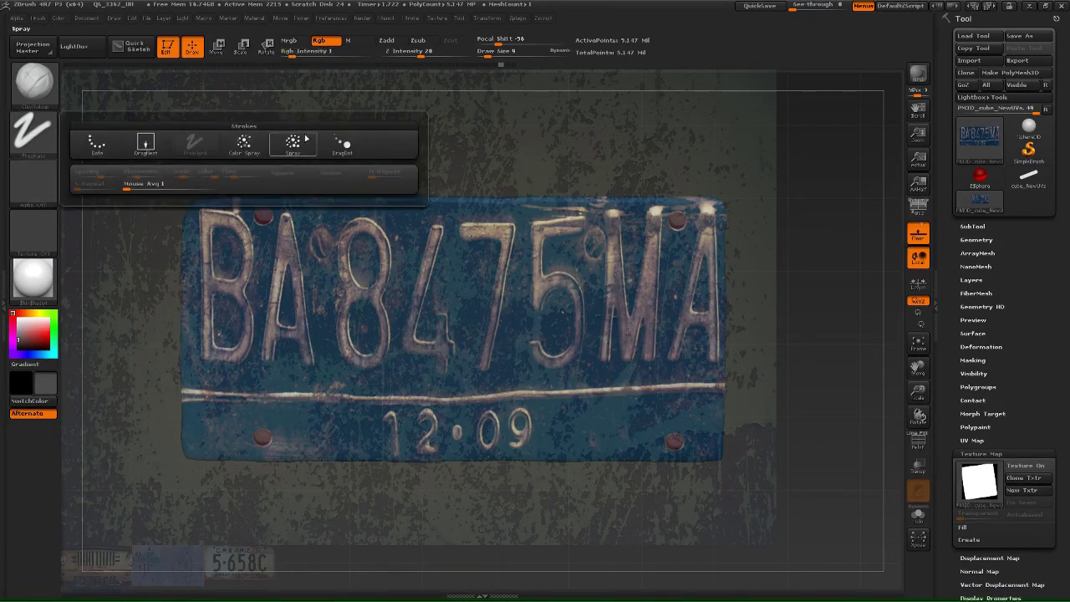
{"action": "left_click", "coordinate": [293, 144]}
{"action": "left_click", "coordinate": [38, 179]}
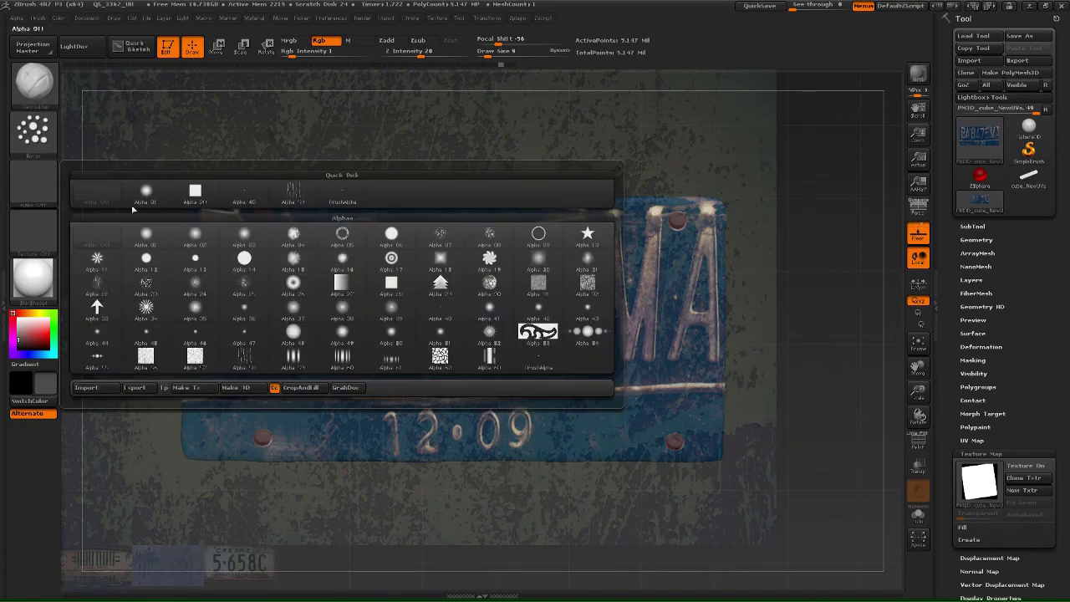
{"action": "left_click", "coordinate": [98, 285]}
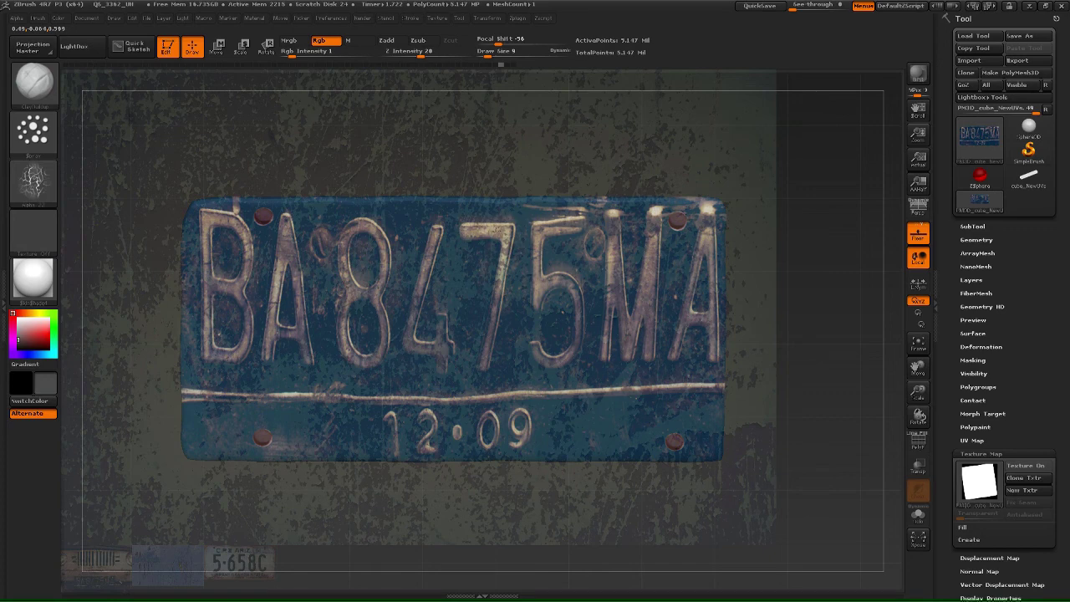
- Spray the abstract texture lightly over the raised digit 7, toggling Spotlight to check the effect
{"action": "key", "text": "shift+z"}
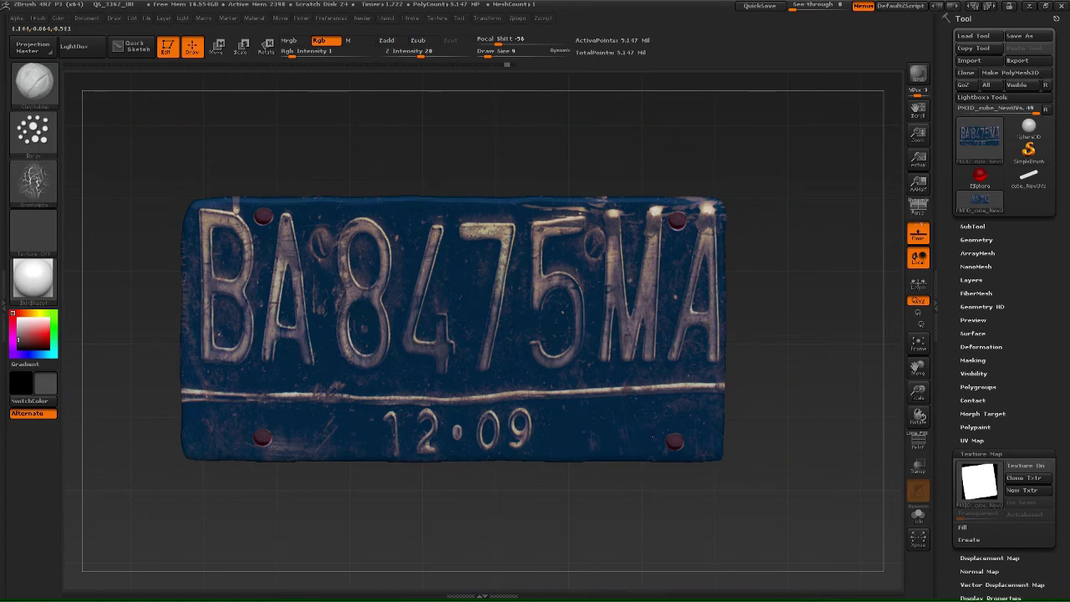
{"action": "key", "text": "shift+z"}
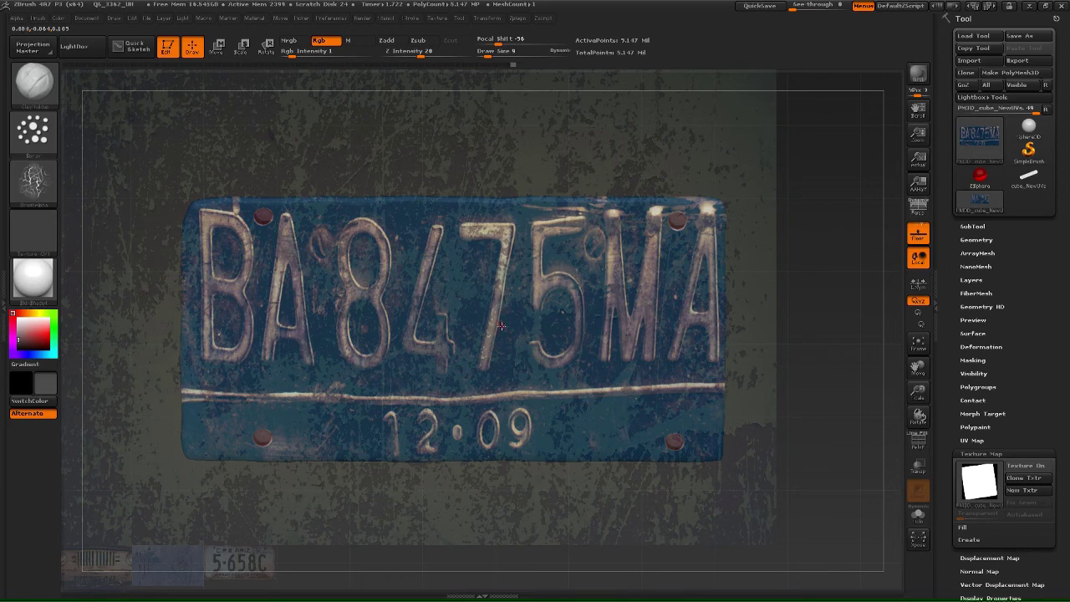
{"action": "key", "text": "shift"}
- Move the abstract texture image down and to the left, and spray it over the raised digit 4
{"action": "key", "text": "shift+z"}
{"action": "left_click_drag", "start_coordinate": [454, 318], "coordinate": [351, 407]}
{"action": "key", "text": "z"}
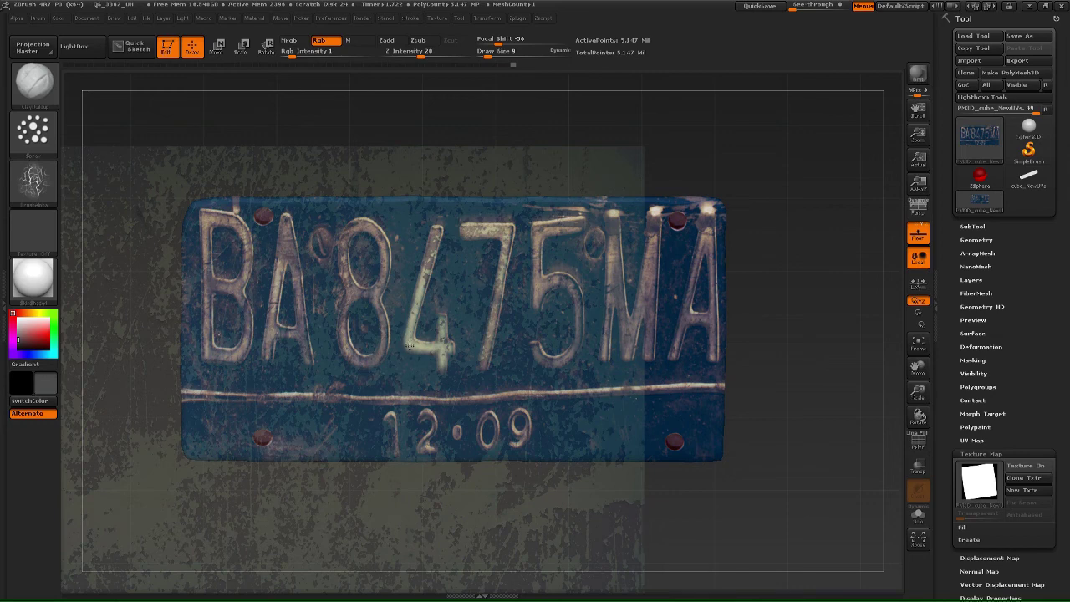
{"action": "key", "text": "shift+z"}
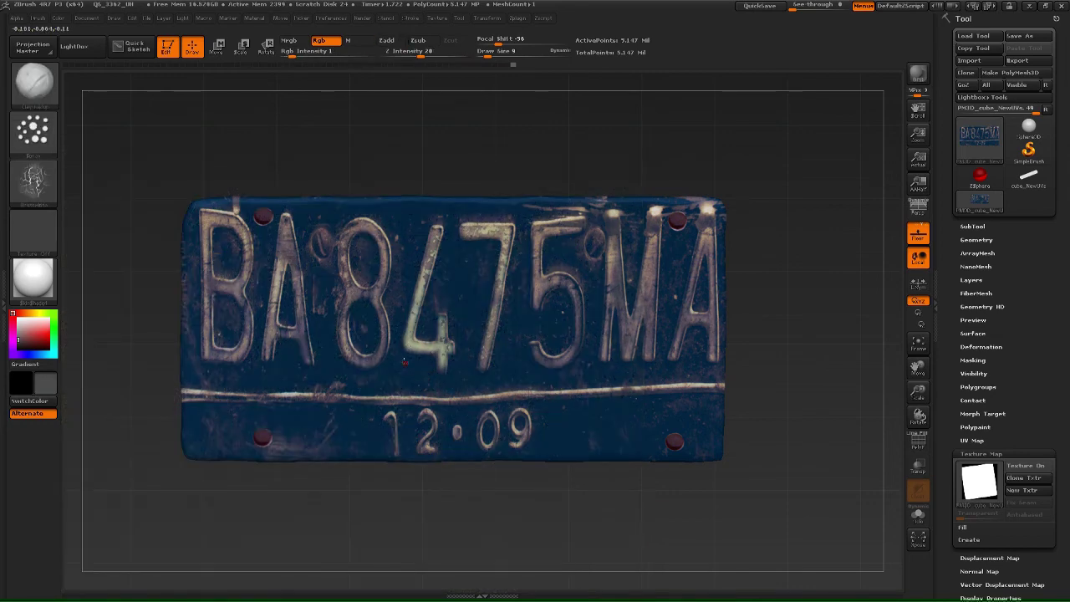
- Set the RGB Intensity to 7 and spray the abstract texture over the first two raised letters, B and A
{"action": "key", "text": "shift+z"}
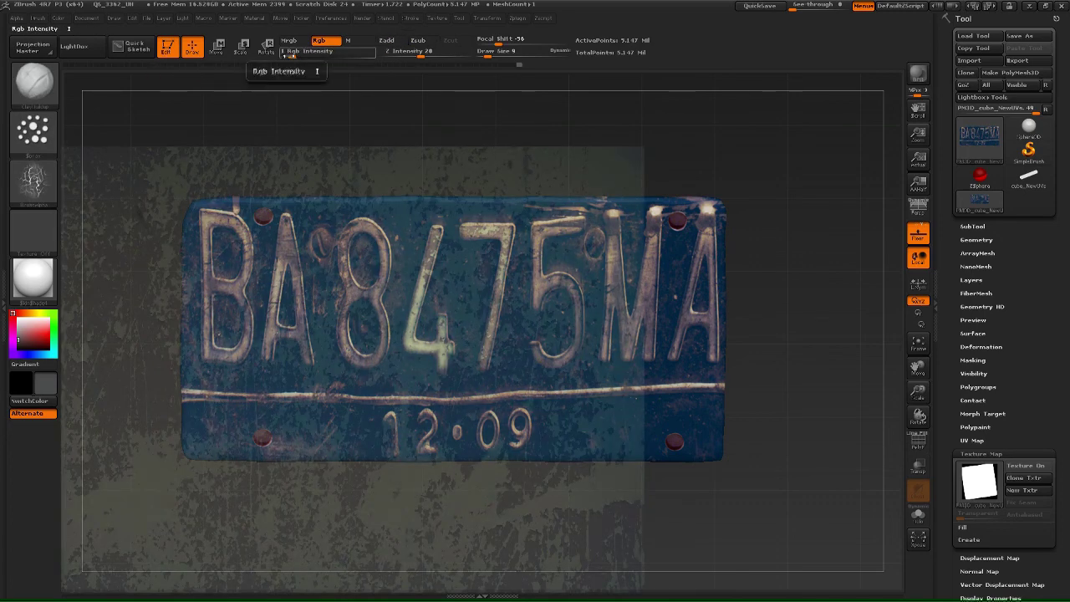
{"action": "left_click_drag", "start_coordinate": [295, 54], "coordinate": [305, 54]}
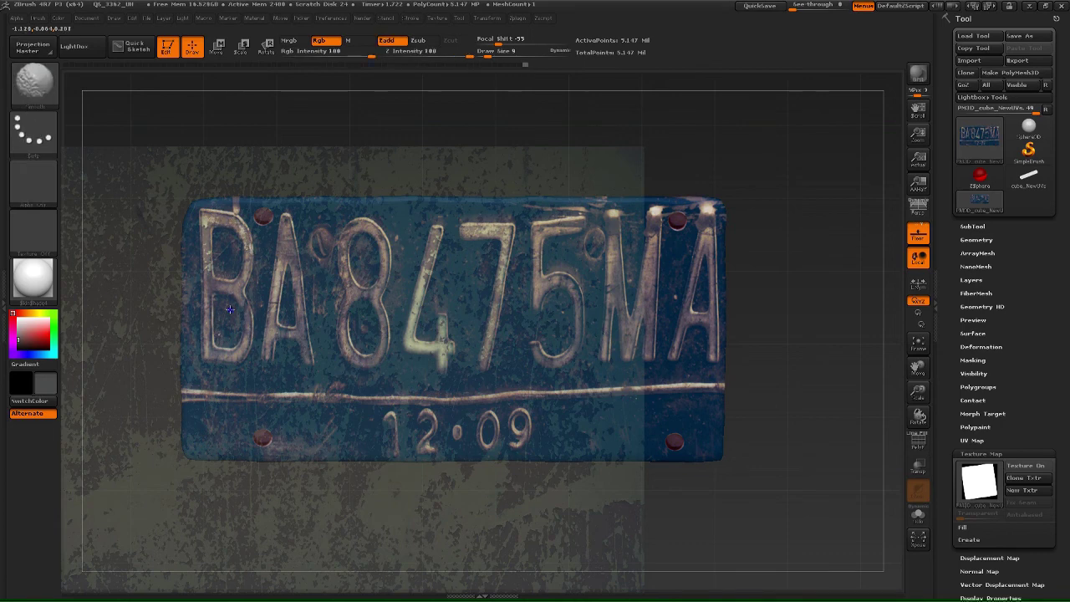
{"action": "key", "text": "shift+z"}
{"action": "key", "text": "shift+z"}
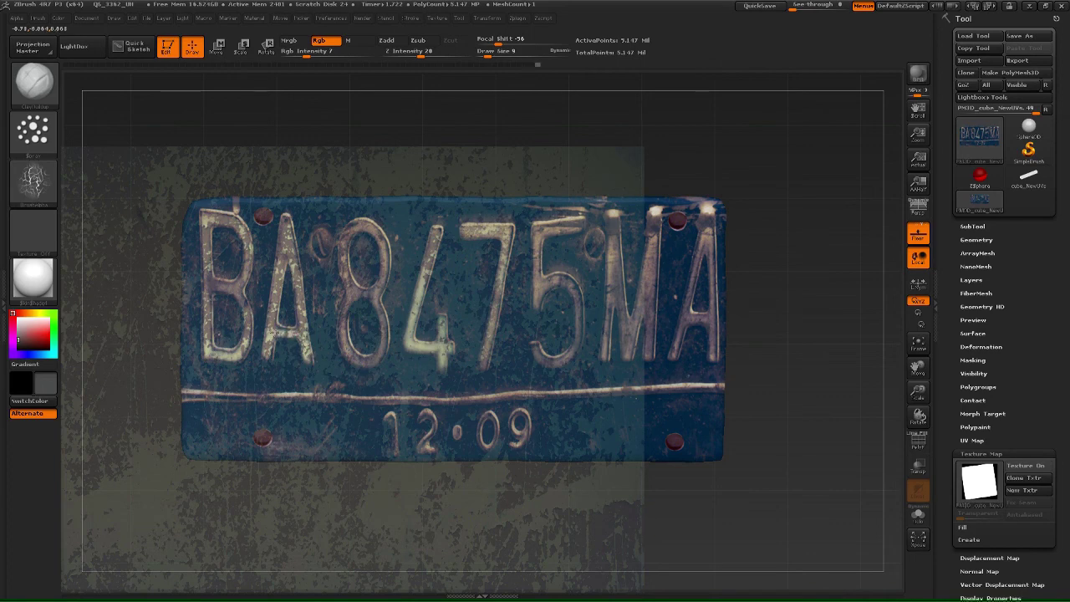
{"action": "key", "text": "shift"}
{"action": "key", "text": "shift+z"}
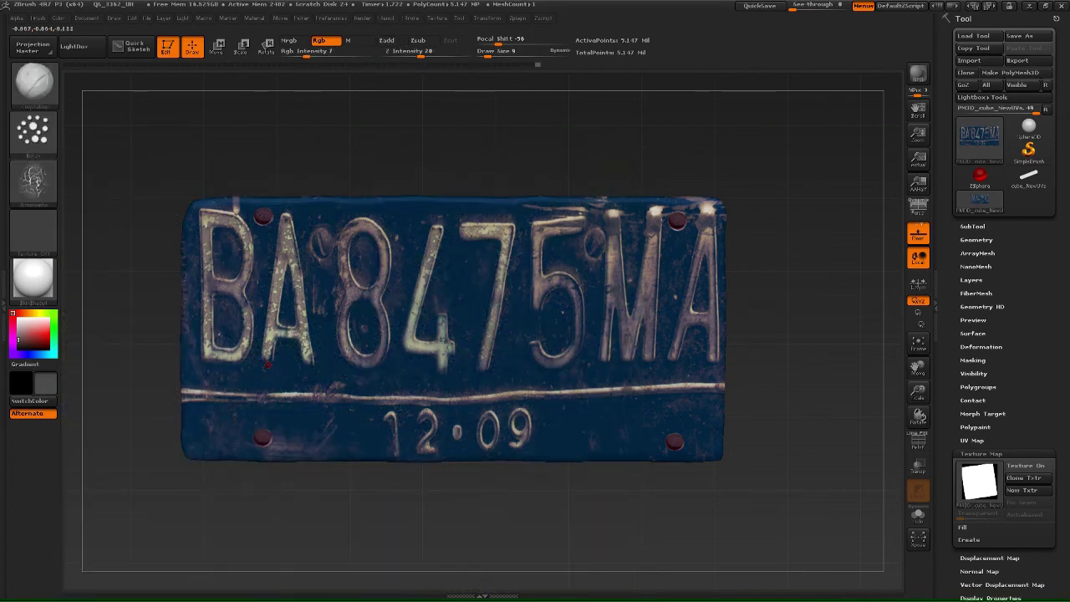
- Spray the abstract texture over the raised digit 8, toggling Spotlight to check the effect
{"action": "key", "text": "shift+z"}
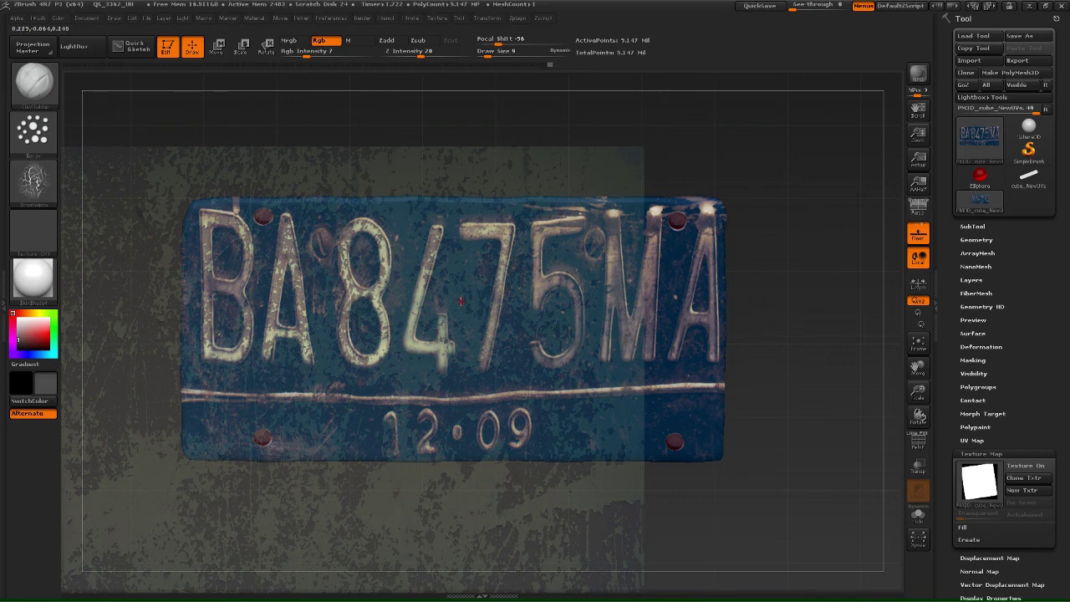
{"action": "key", "text": "shift+z"}
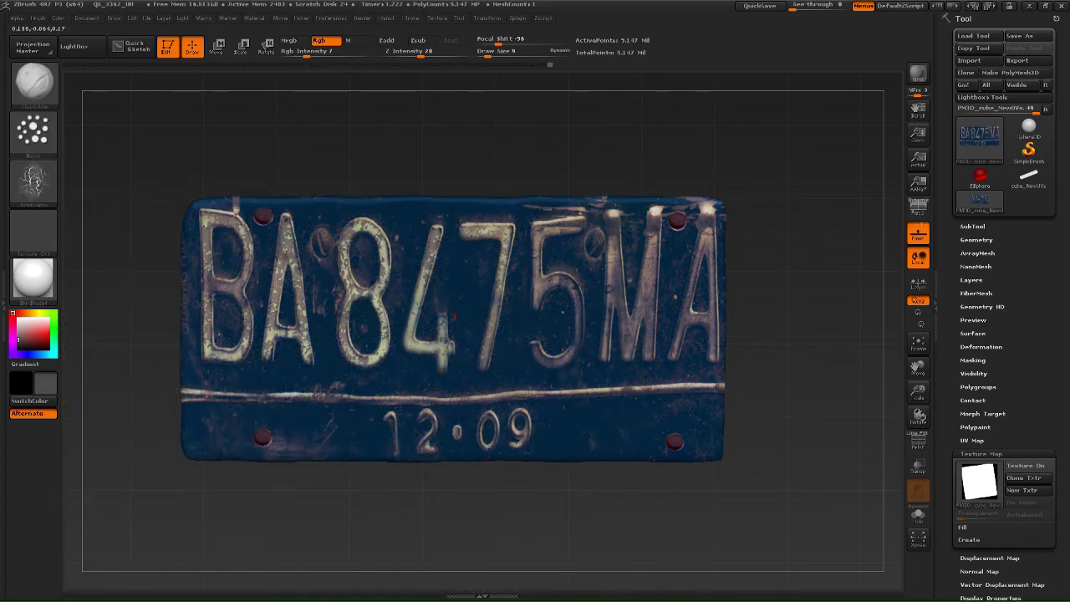
{"action": "key", "text": "shift+z"}
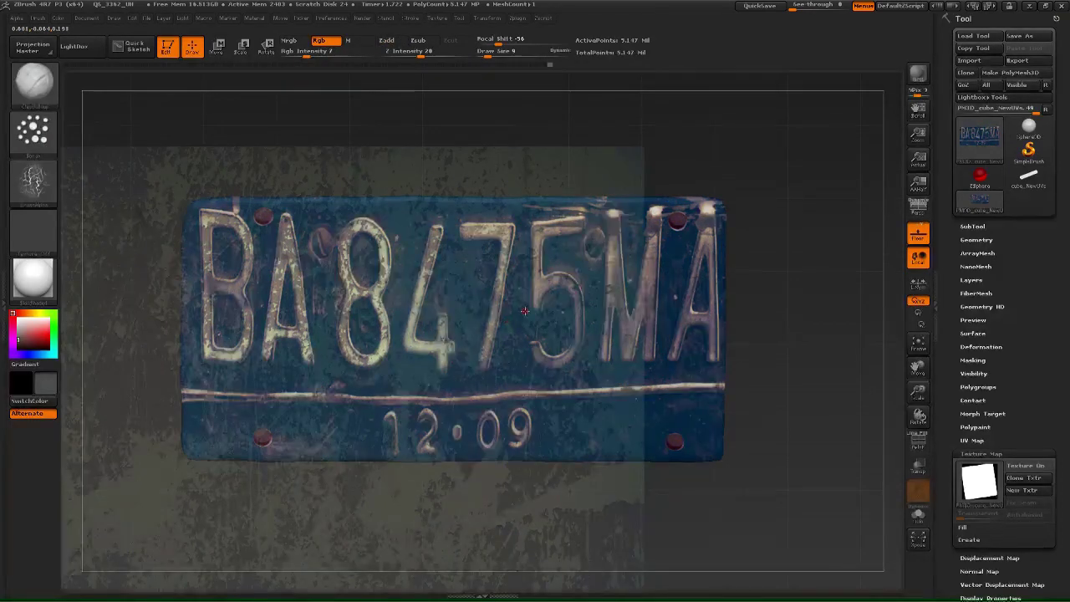
- Move the abstract texture image over the plate's last three raised characters and raise its opacity to full
{"action": "key", "text": "z"}
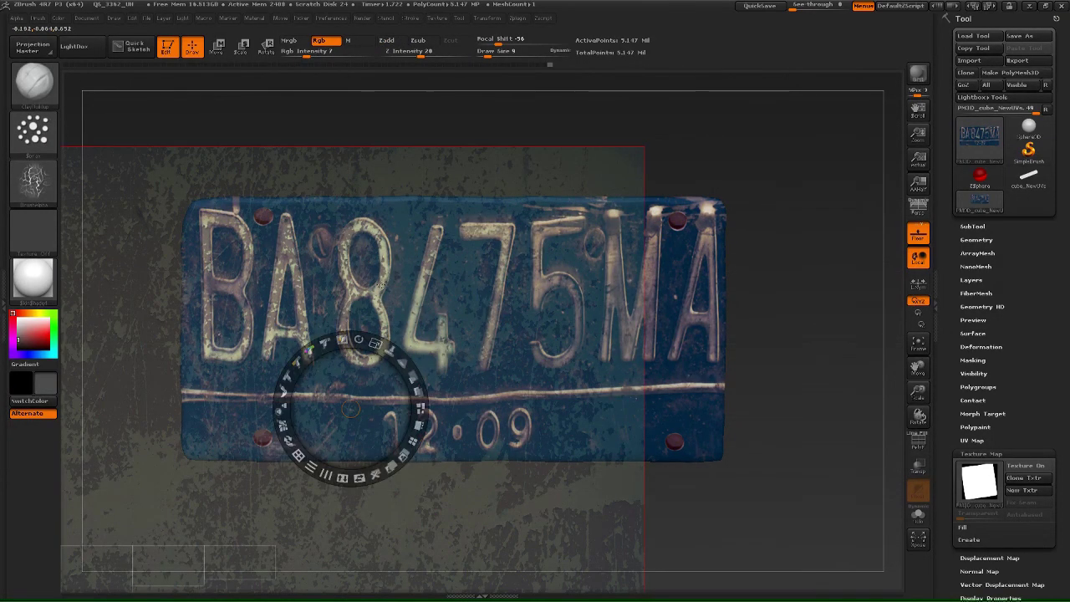
{"action": "left_click_drag", "start_coordinate": [346, 393], "coordinate": [524, 277]}
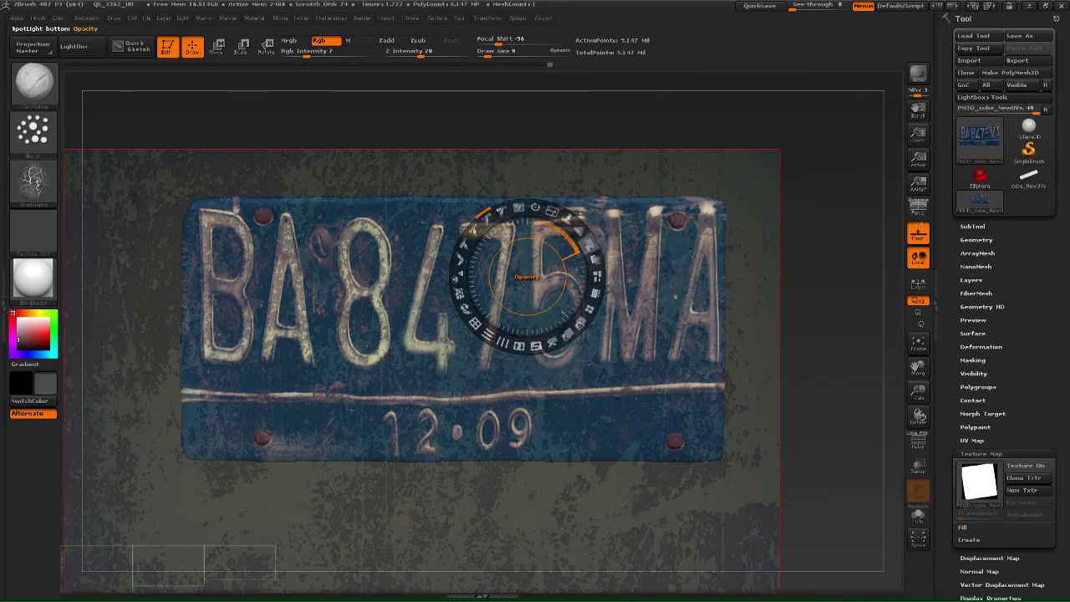
{"action": "left_click_drag", "start_coordinate": [590, 245], "coordinate": [503, 341]}
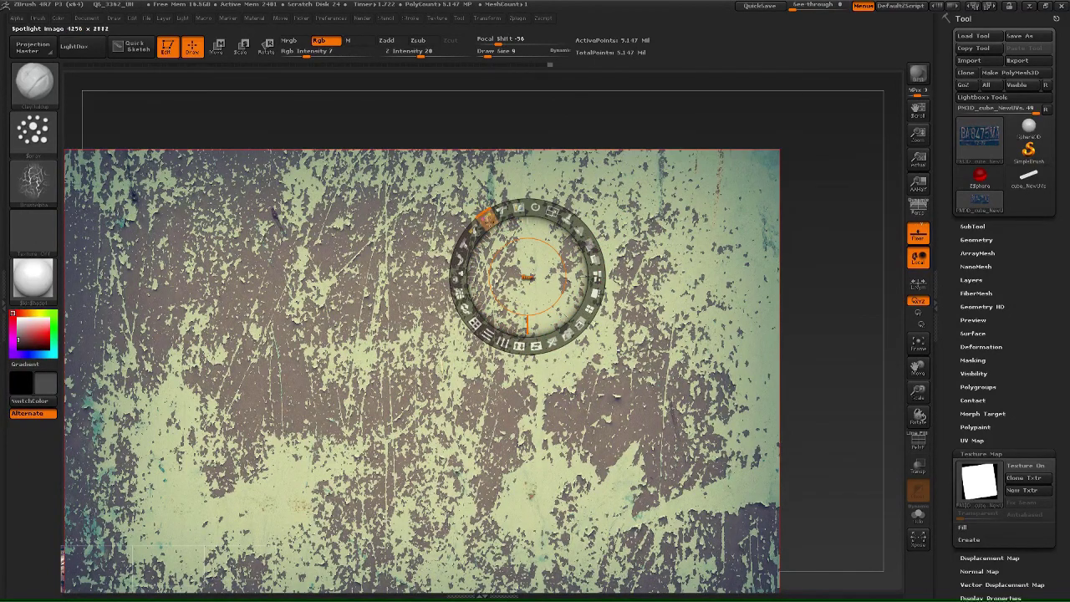
- Shift the abstract texture image's hue to pink and increase its saturation in Spotlight
{"action": "mouse_move", "coordinate": [484, 211]}
{"action": "left_mouse_down"}
{"action": "mouse_move", "coordinate": [554, 212]}
{"action": "mouse_move", "coordinate": [482, 216]}
{"action": "left_mouse_up"}
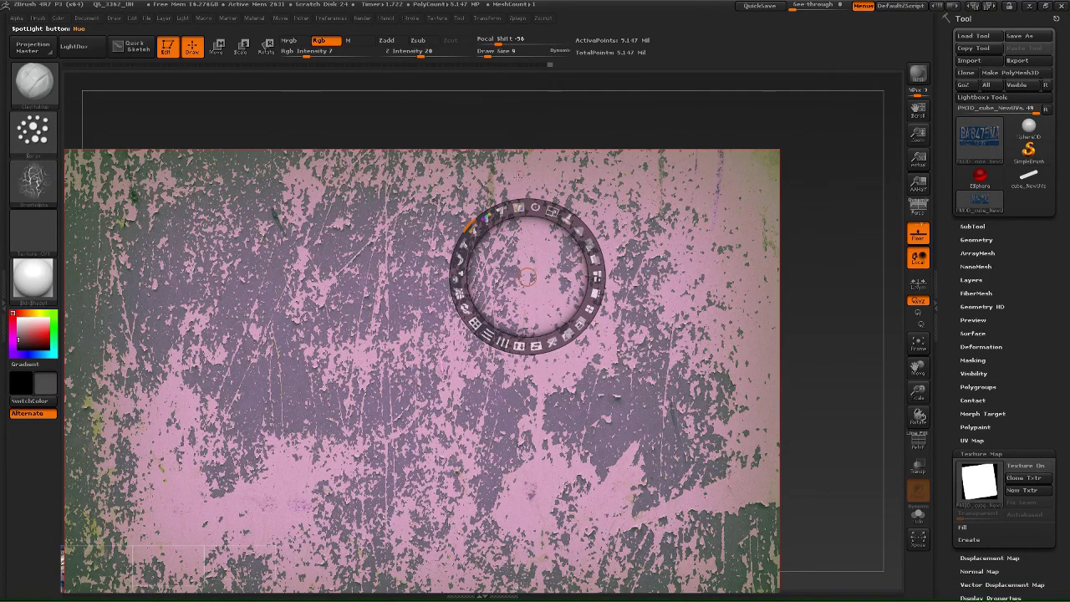
{"action": "left_click_drag", "start_coordinate": [473, 226], "coordinate": [493, 214]}
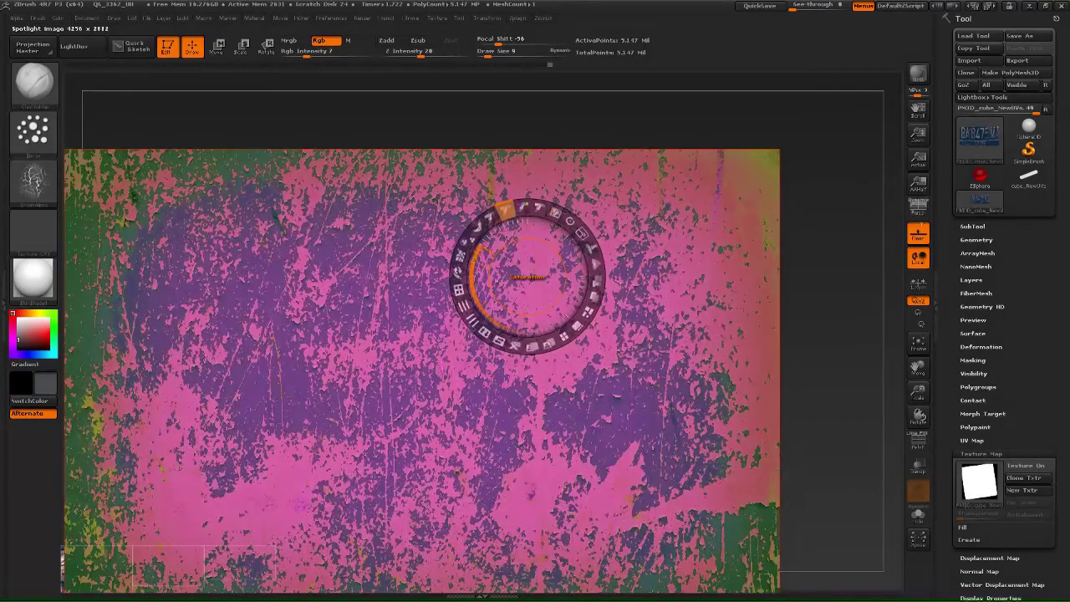
{"action": "key", "text": "z"}
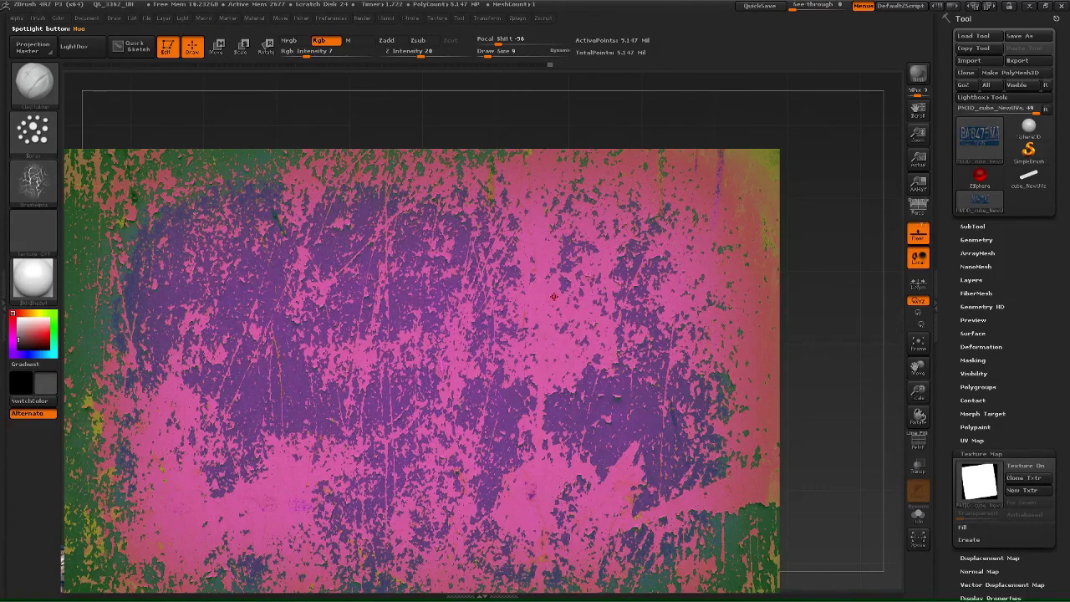
- Lower the pink texture image's opacity and spray it over the raised digit 5 and the last letters M and A
{"action": "key", "text": "z"}
{"action": "left_click_drag", "start_coordinate": [589, 243], "coordinate": [493, 192]}
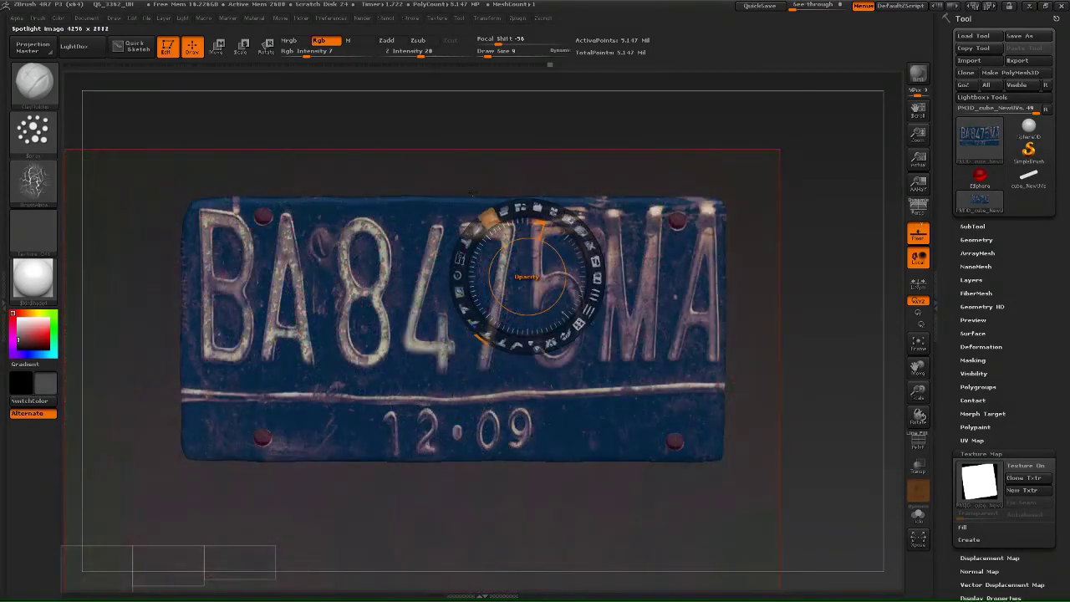
{"action": "key", "text": "z"}
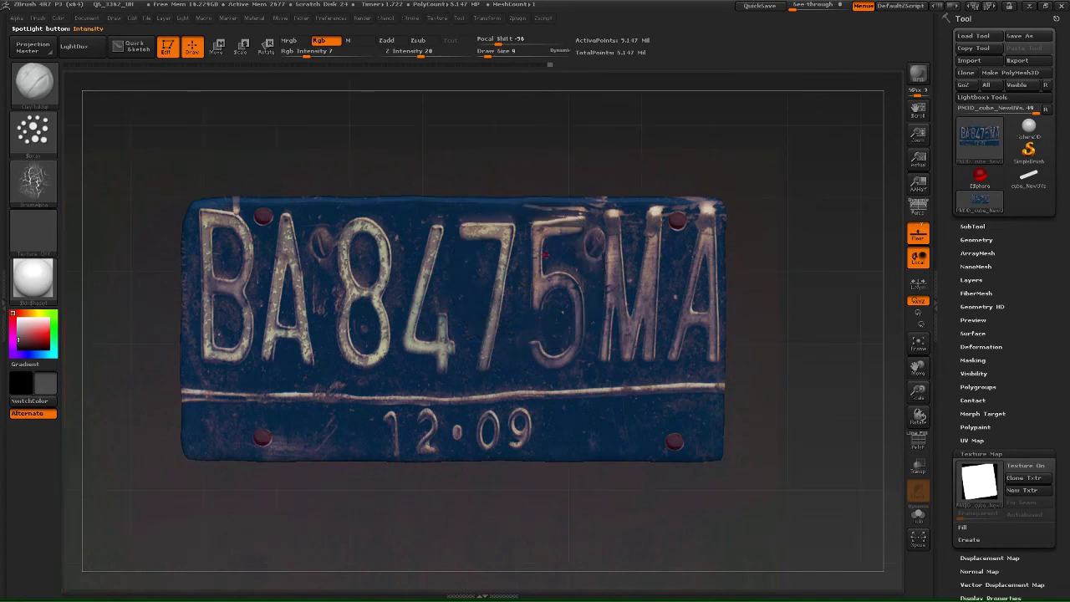
{"action": "key", "text": "z"}
{"action": "key", "text": "z"}
{"action": "left_click_drag", "start_coordinate": [573, 290], "coordinate": [577, 338]}
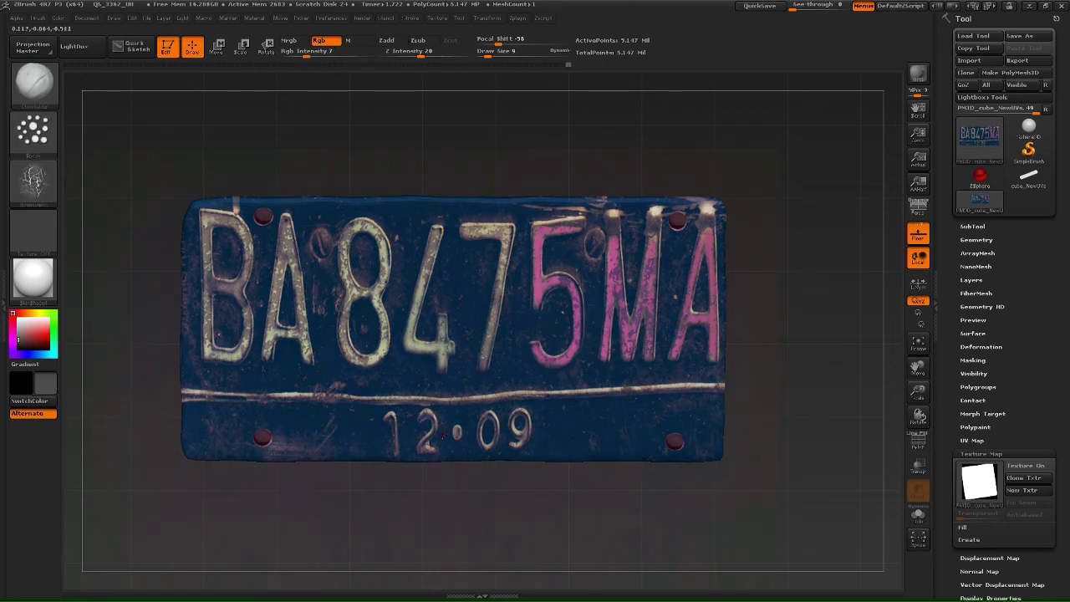
- Raise the texture image's opacity to full and shift its hue from pink to green
{"action": "key", "text": "shift"}
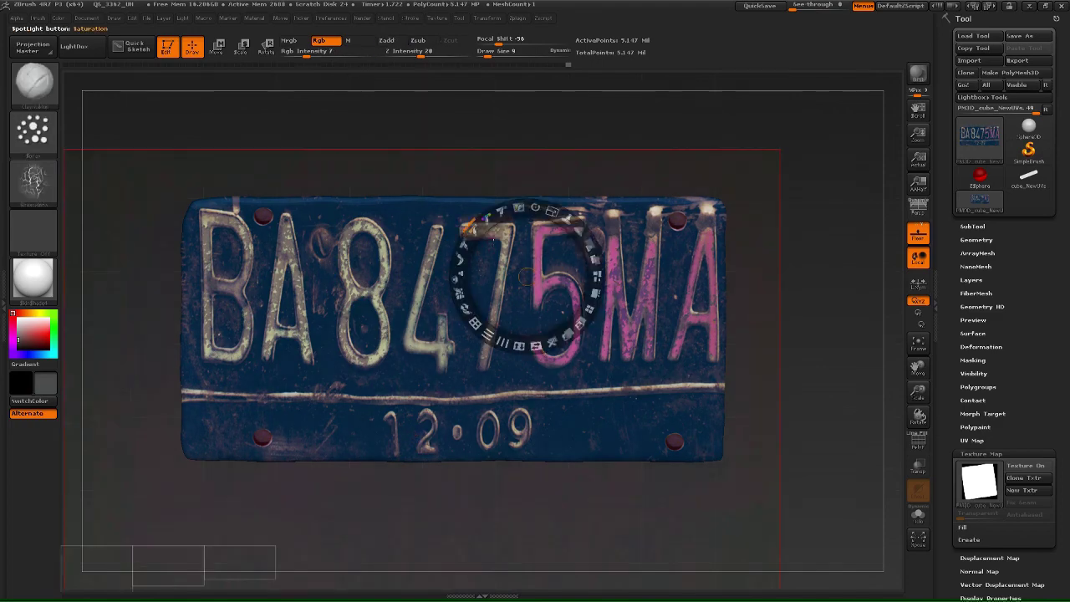
{"action": "key", "text": "shift+z"}
{"action": "left_click_drag", "start_coordinate": [590, 245], "coordinate": [547, 340]}
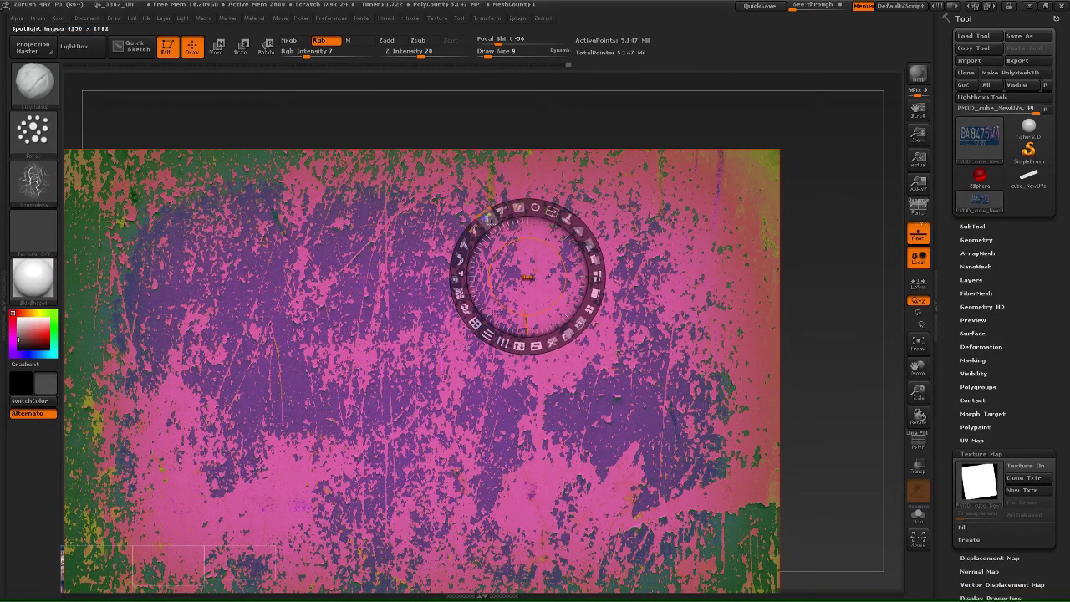
{"action": "left_click_drag", "start_coordinate": [485, 219], "coordinate": [469, 282]}
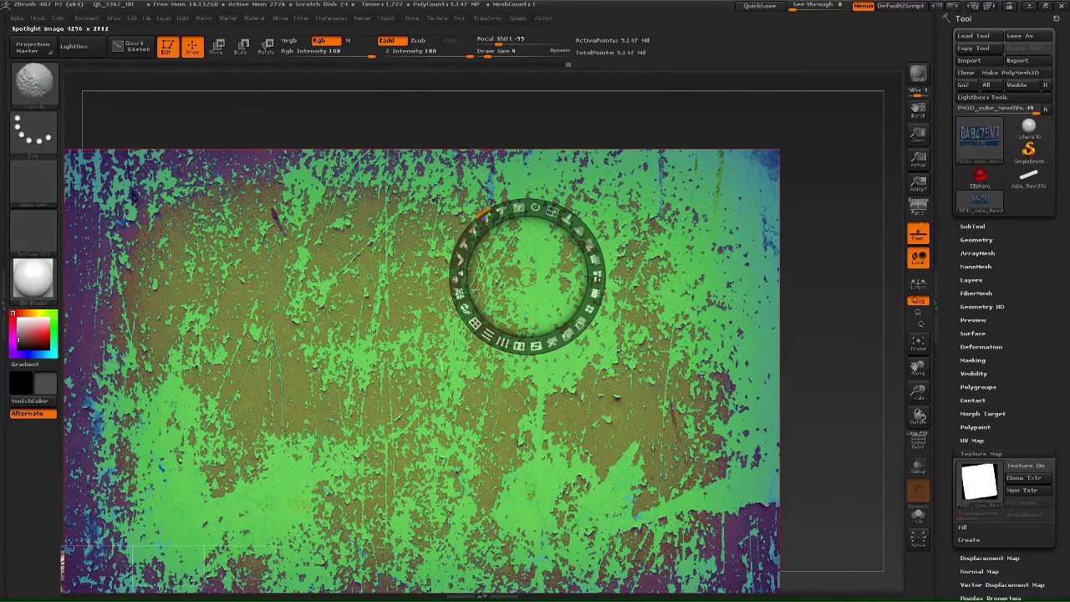
{"action": "key", "text": "shift+z"}
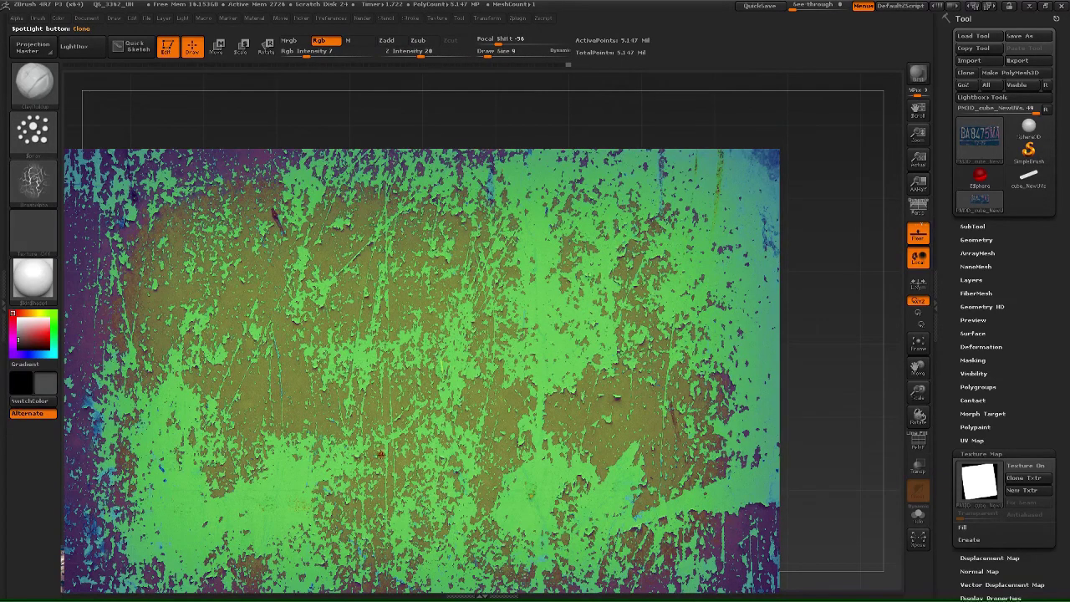
- Lower the green texture image's opacity and spray it over the small raised 12·09 digits, toggling Spotlight to check the effect
{"action": "key", "text": "shift+z"}
{"action": "left_click_drag", "start_coordinate": [588, 245], "coordinate": [508, 158]}
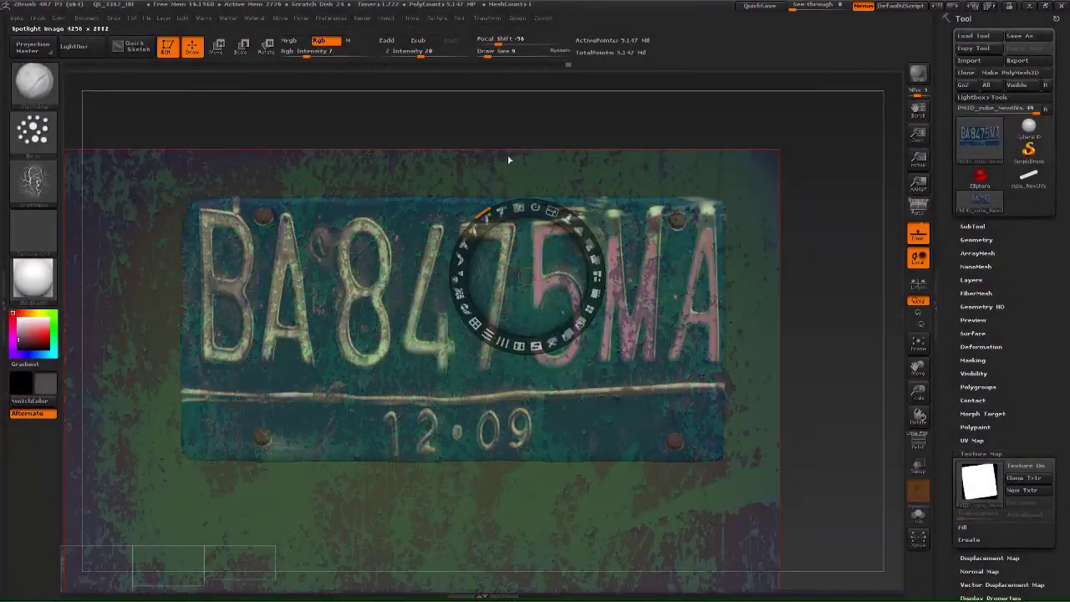
{"action": "key", "text": "shift+z"}
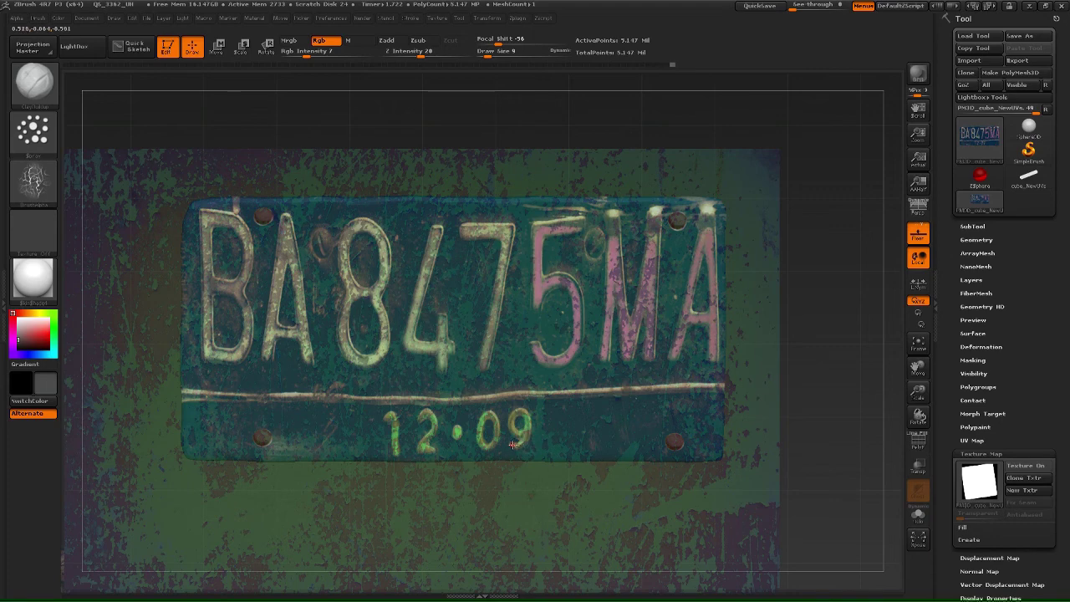
{"action": "key", "text": "shift+z"}
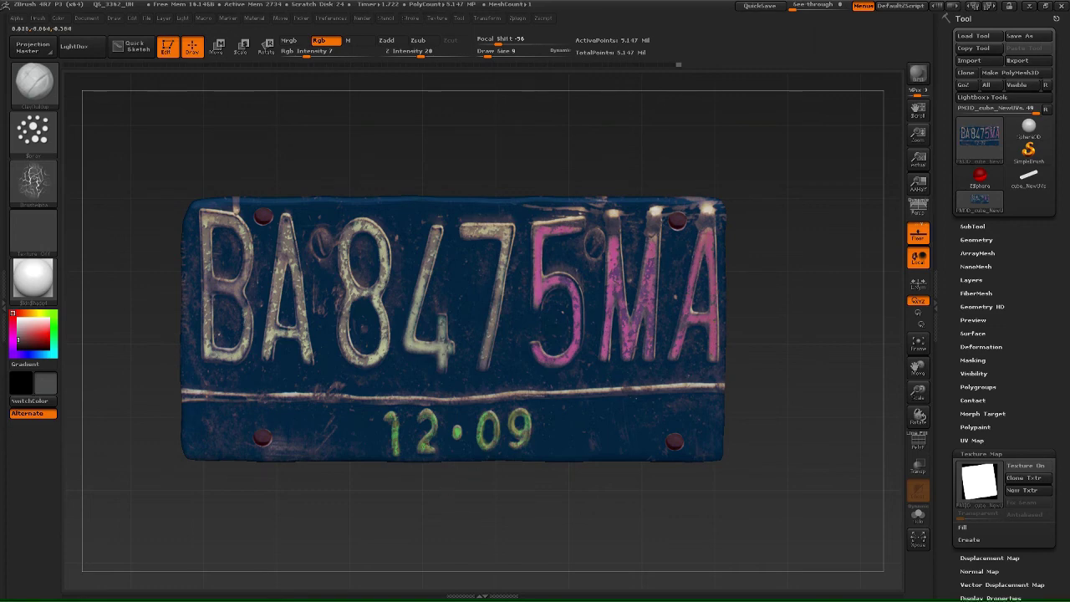
{"action": "key", "text": "shift"}
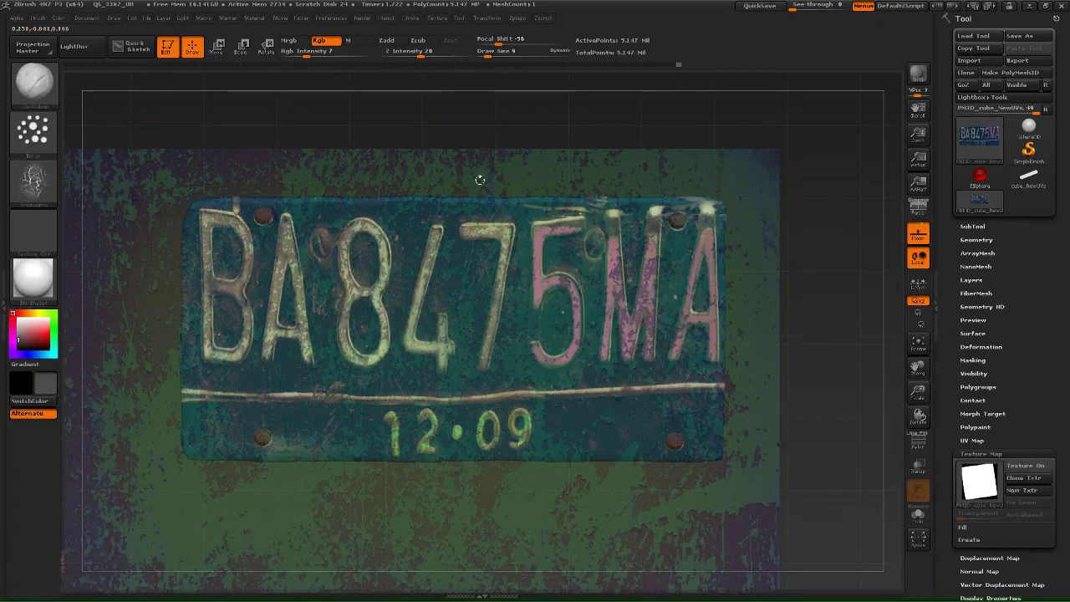
- Rotate the green texture image about 45 degrees, rescale it, and place it over the plate's lower-right corner
{"action": "key", "text": "z"}
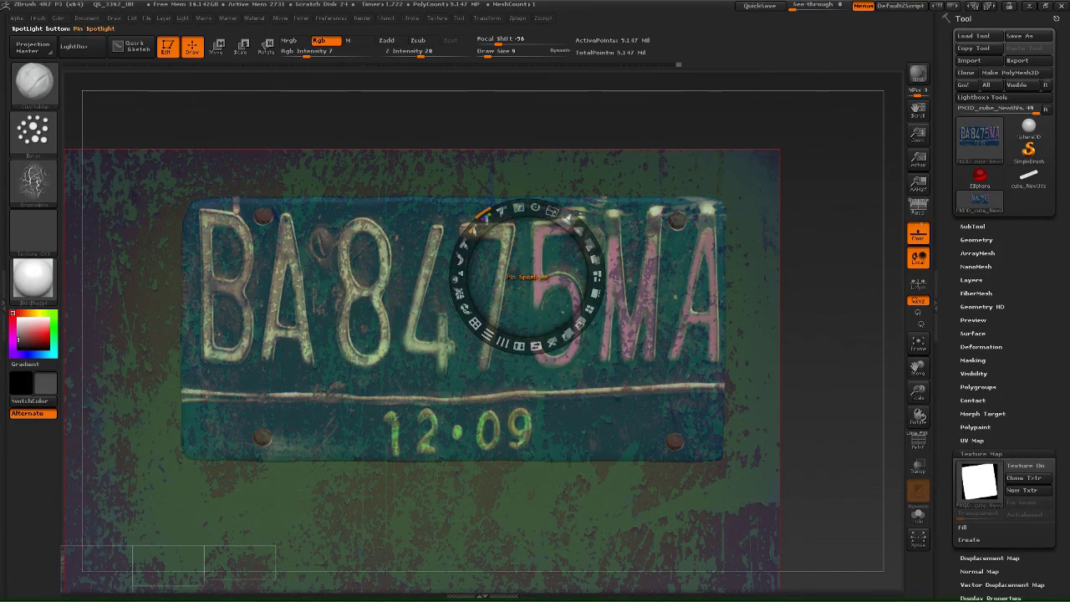
{"action": "left_click_drag", "start_coordinate": [566, 219], "coordinate": [611, 294]}
{"action": "left_click_drag", "start_coordinate": [535, 208], "coordinate": [579, 232]}
{"action": "mouse_move", "coordinate": [514, 282]}
{"action": "left_mouse_down"}
{"action": "mouse_move", "coordinate": [588, 196]}
{"action": "mouse_move", "coordinate": [573, 133]}
{"action": "mouse_move", "coordinate": [496, 144]}
{"action": "mouse_move", "coordinate": [541, 147]}
{"action": "left_mouse_up"}
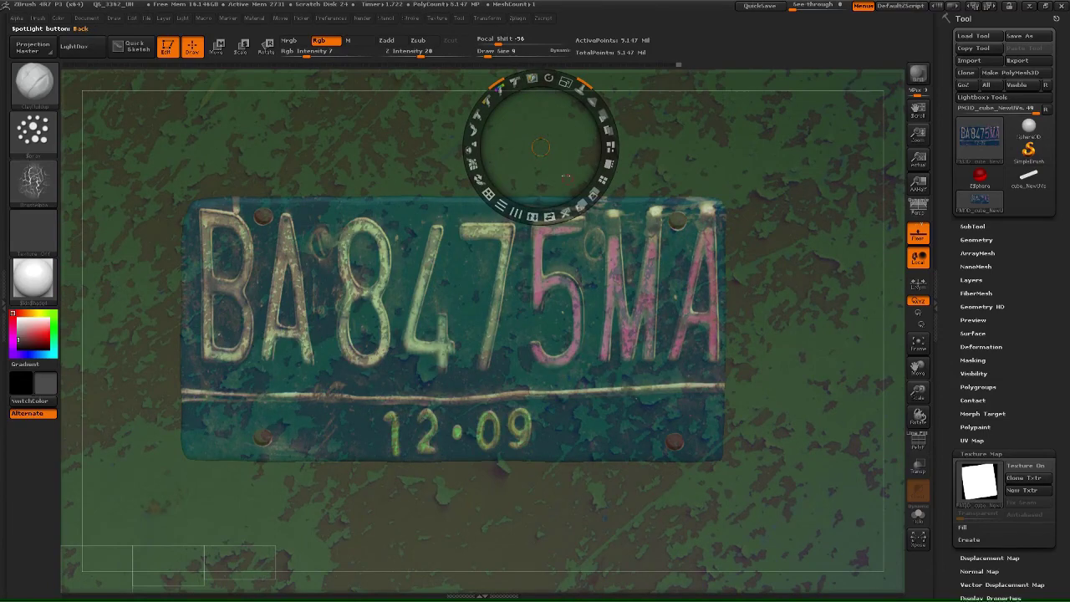
{"action": "left_click_drag", "start_coordinate": [567, 93], "coordinate": [608, 180]}
{"action": "left_click_drag", "start_coordinate": [610, 246], "coordinate": [728, 269]}
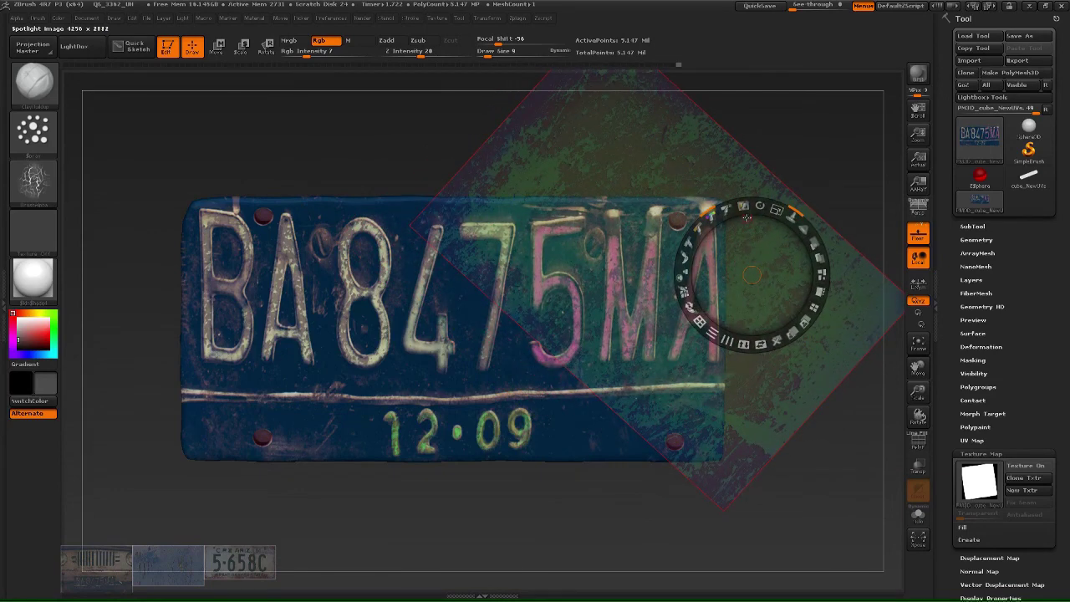
{"action": "left_click_drag", "start_coordinate": [796, 212], "coordinate": [823, 277]}
{"action": "left_click_drag", "start_coordinate": [735, 260], "coordinate": [721, 555]}
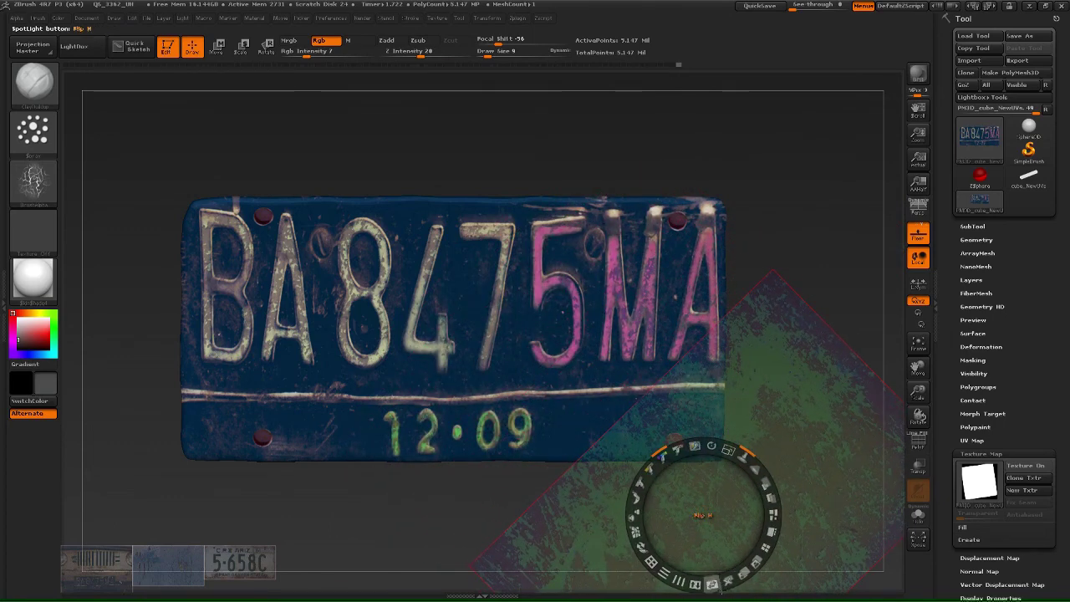
- Try spraying the green texture around the lower-right bolt hole and undo the stroke
{"action": "key", "text": "z"}
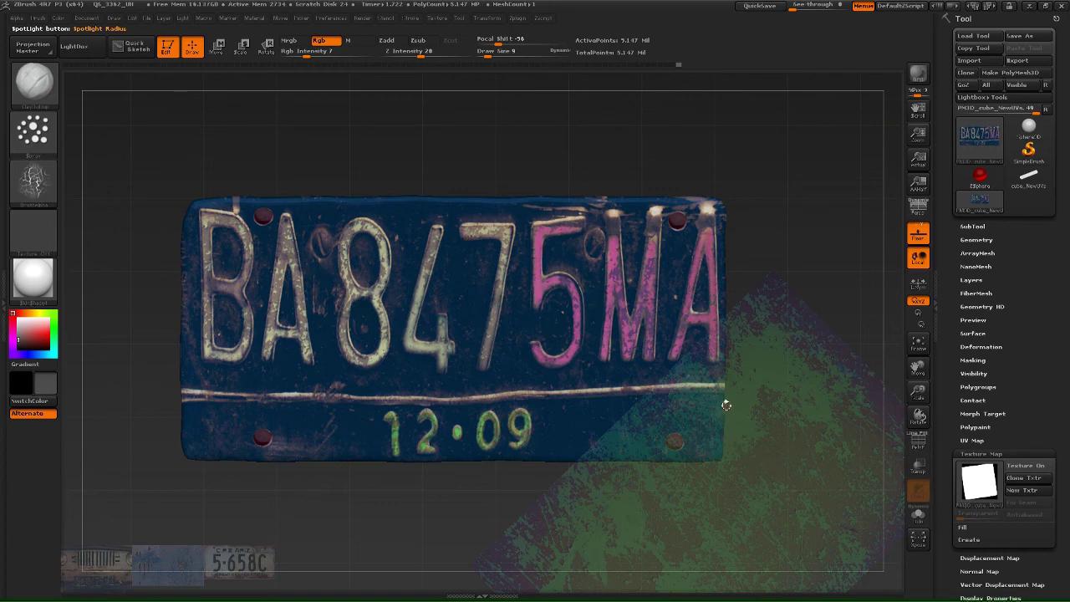
{"action": "mouse_move", "coordinate": [709, 418]}
{"action": "left_mouse_down"}
{"action": "mouse_move", "coordinate": [699, 410]}
{"action": "mouse_move", "coordinate": [667, 436]}
{"action": "mouse_move", "coordinate": [622, 435]}
{"action": "mouse_move", "coordinate": [645, 406]}
{"action": "mouse_move", "coordinate": [665, 402]}
{"action": "mouse_move", "coordinate": [697, 416]}
{"action": "mouse_move", "coordinate": [704, 443]}
{"action": "mouse_move", "coordinate": [692, 436]}
{"action": "left_mouse_up"}
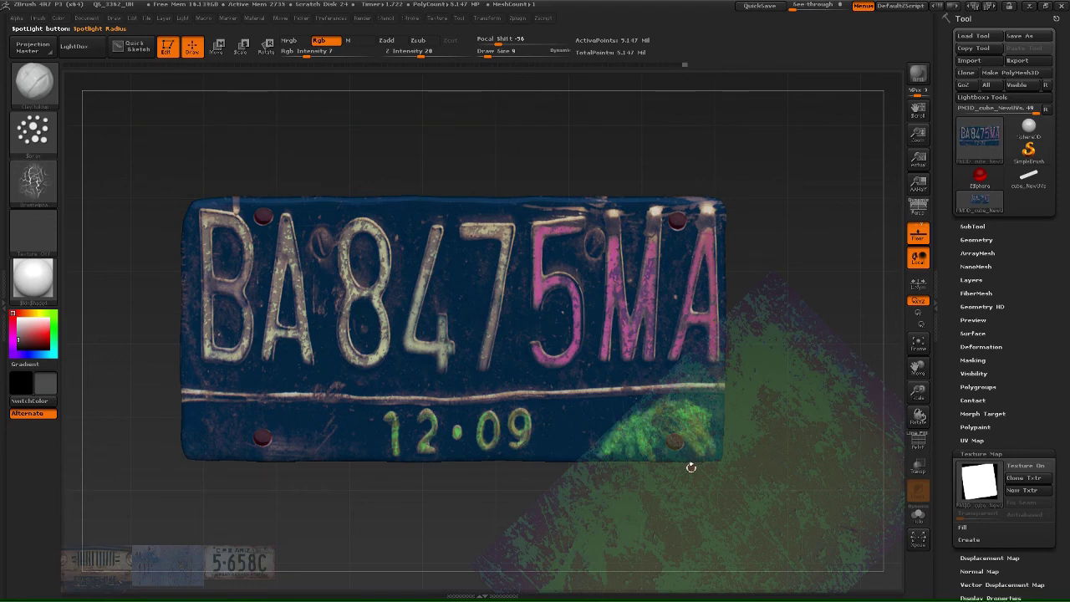
{"action": "key", "text": "shift+z"}
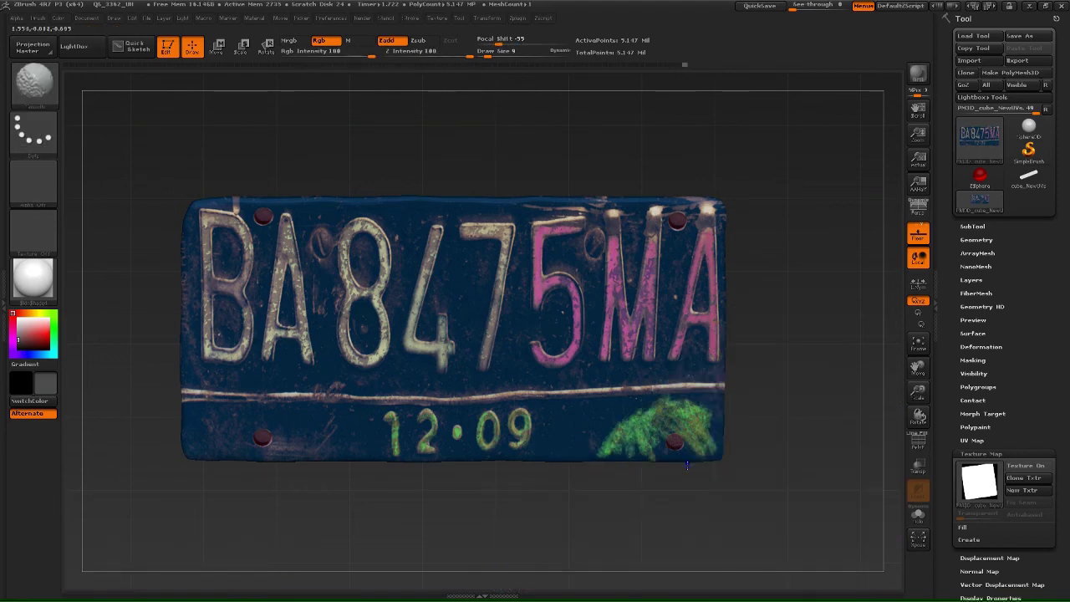
{"action": "key", "text": "ctrl+z"}
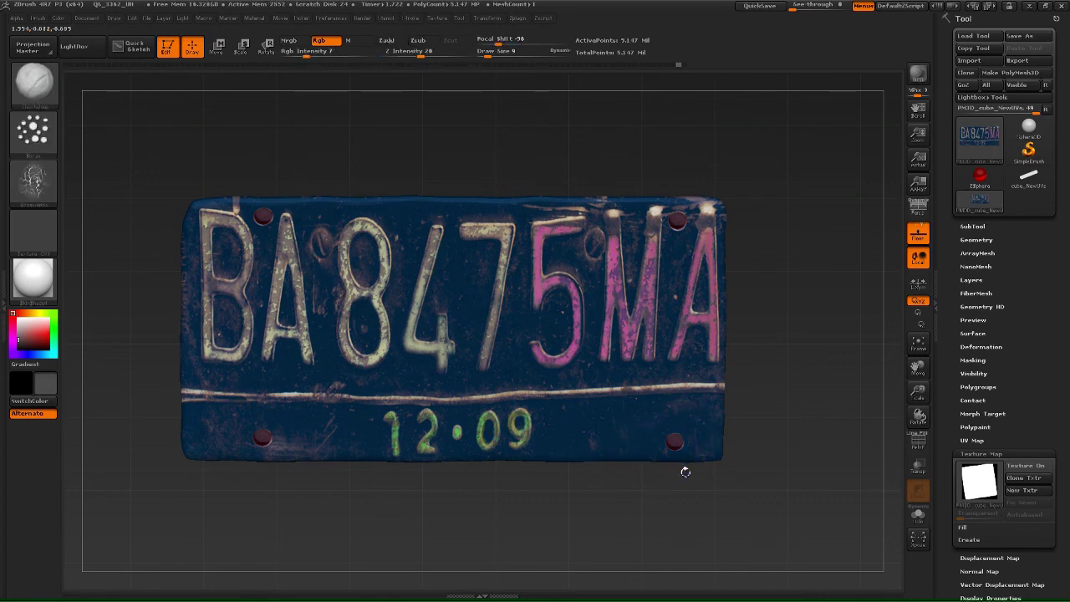
- Lower the green texture image's Intensity in Spotlight to darken it for painting
{"action": "key", "text": "shift+z"}
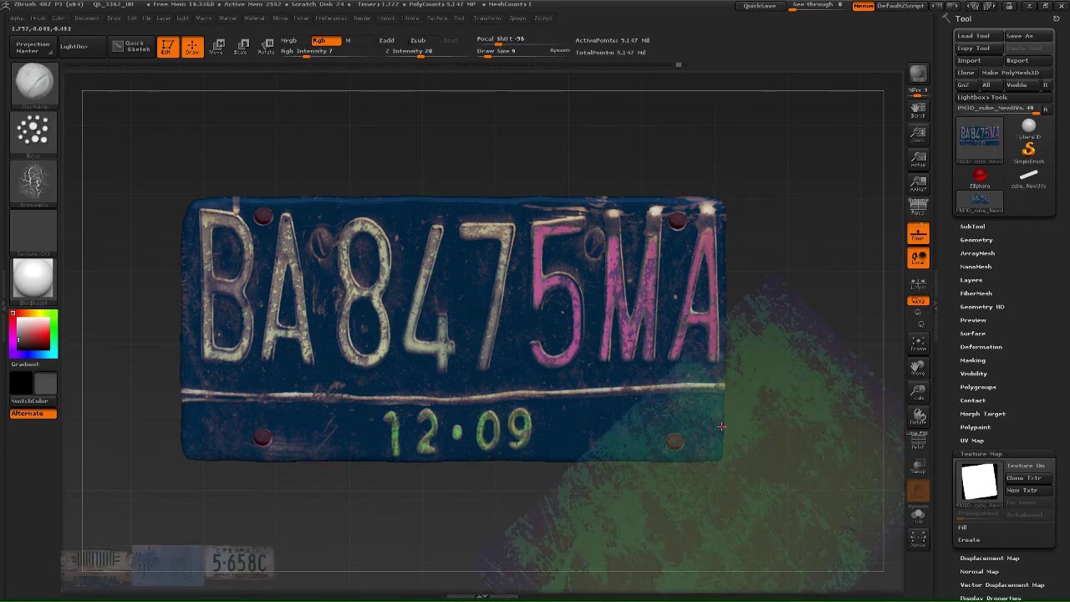
{"action": "key", "text": "z"}
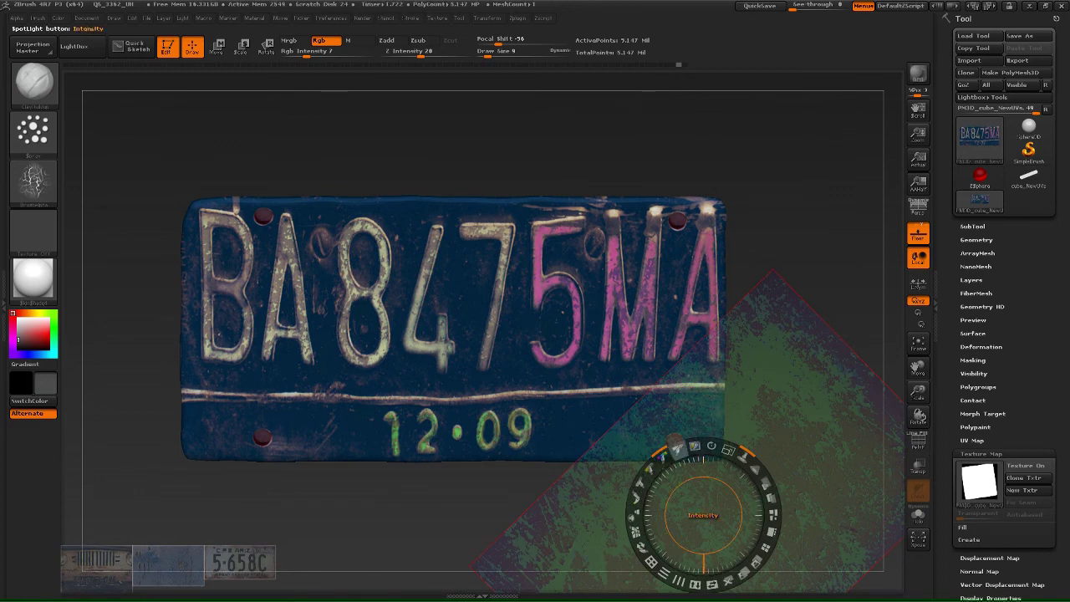
{"action": "left_click_drag", "start_coordinate": [682, 452], "coordinate": [639, 478]}
{"action": "key", "text": "z"}
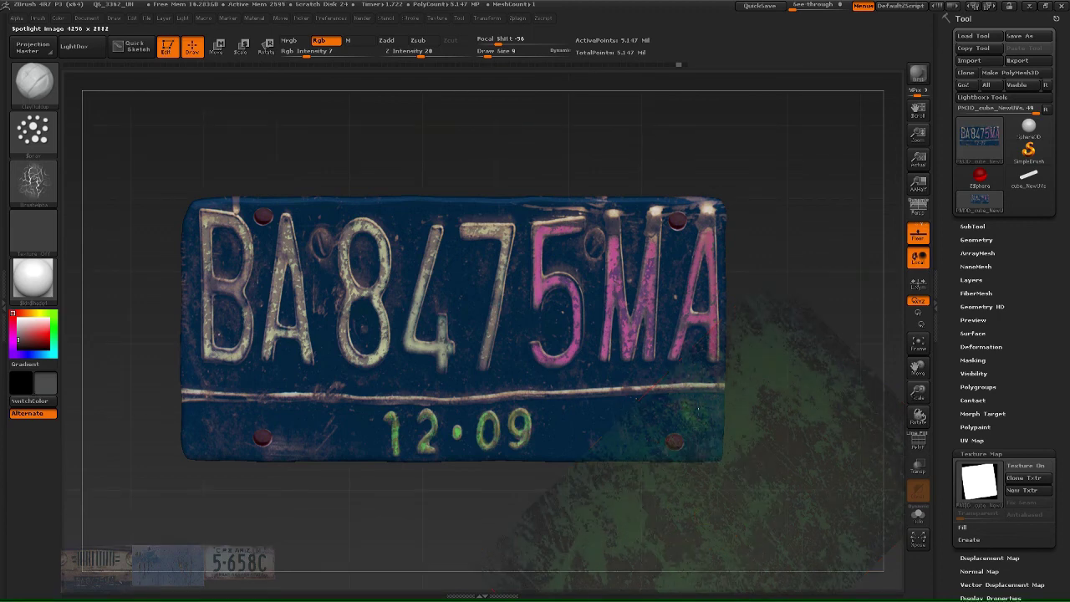
- Try spraying the darkened green texture around the lower-right bolt hole, toggling Spotlight to check the effect
{"action": "left_click_drag", "start_coordinate": [688, 400], "coordinate": [638, 435]}
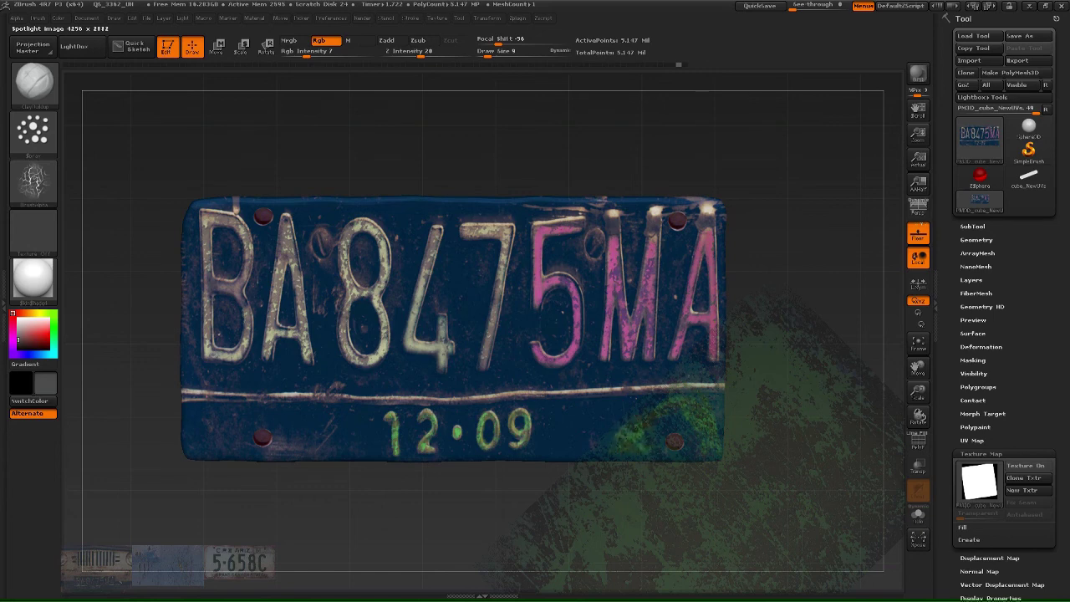
{"action": "key", "text": "shift+z"}
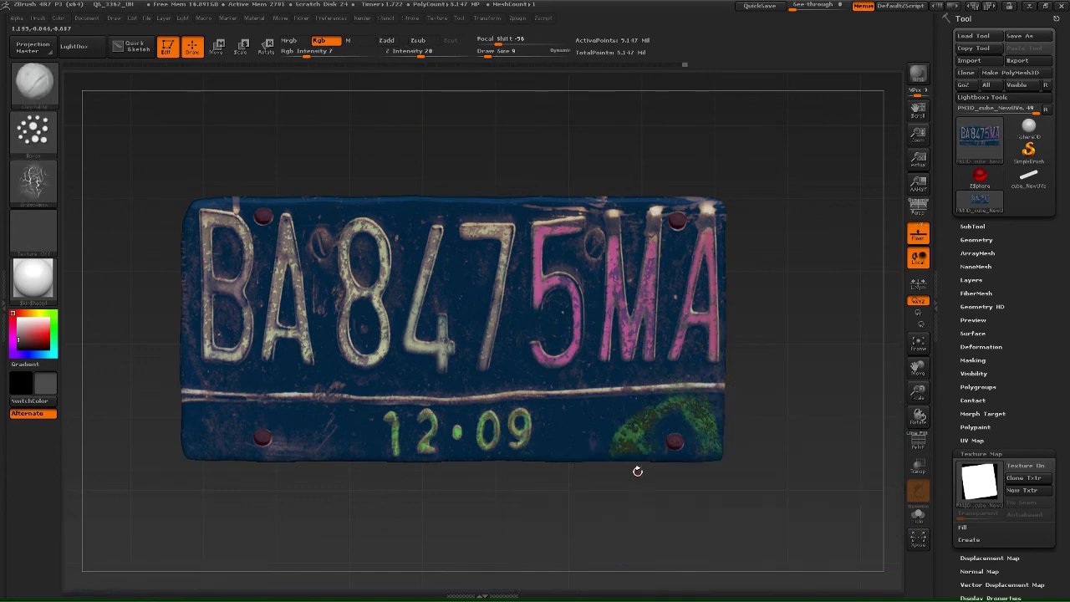
{"action": "key", "text": "shift+z"}
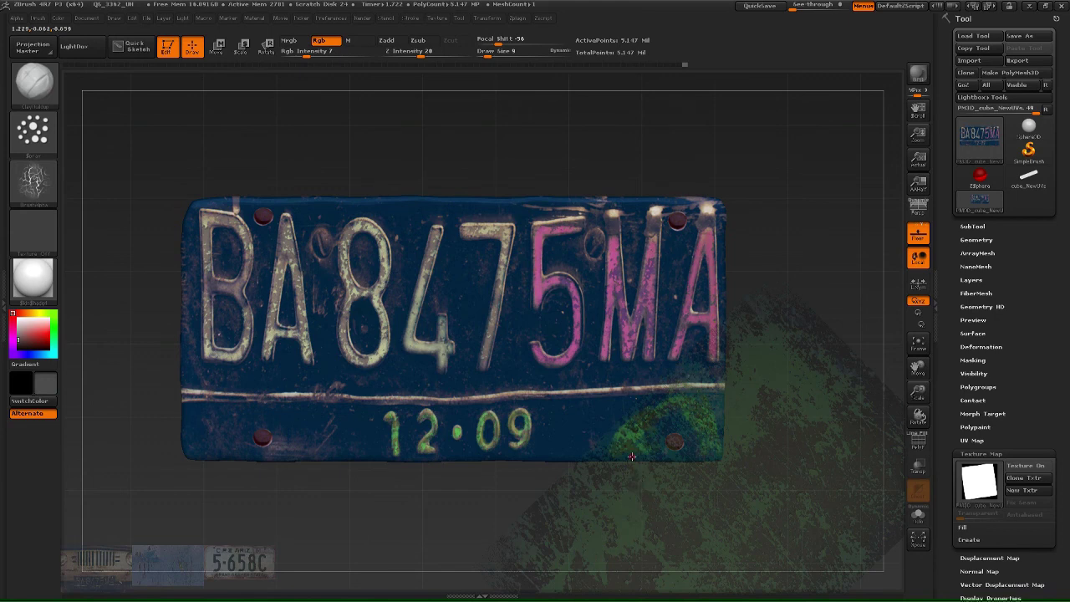
- Move the green texture image diagonally up and inward so it covers the plate's lower-right area and the M and A
{"action": "key", "text": "z"}
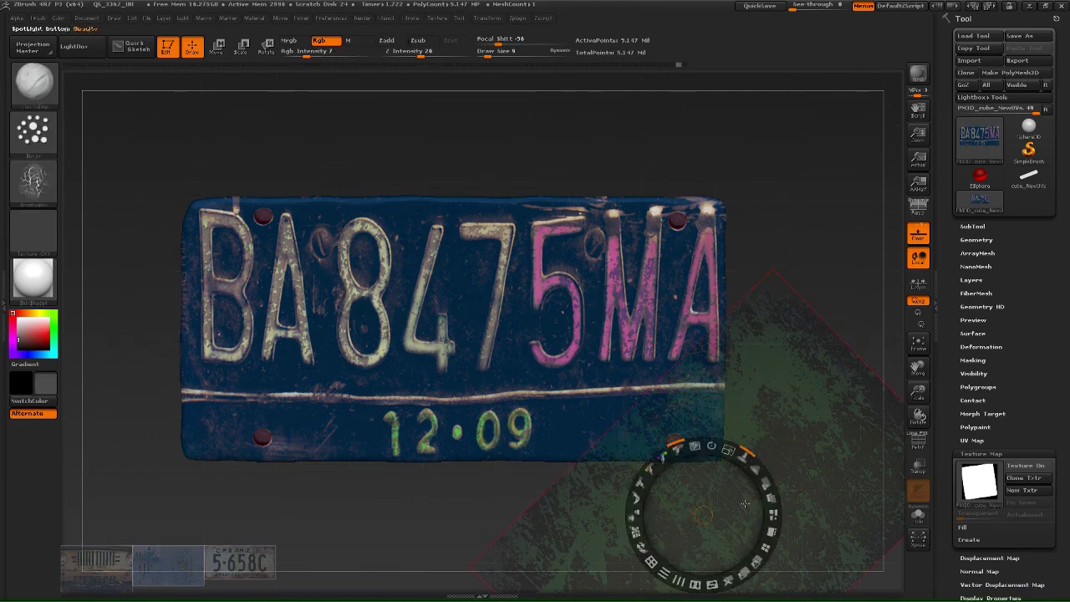
{"action": "left_click_drag", "start_coordinate": [703, 514], "coordinate": [638, 431]}
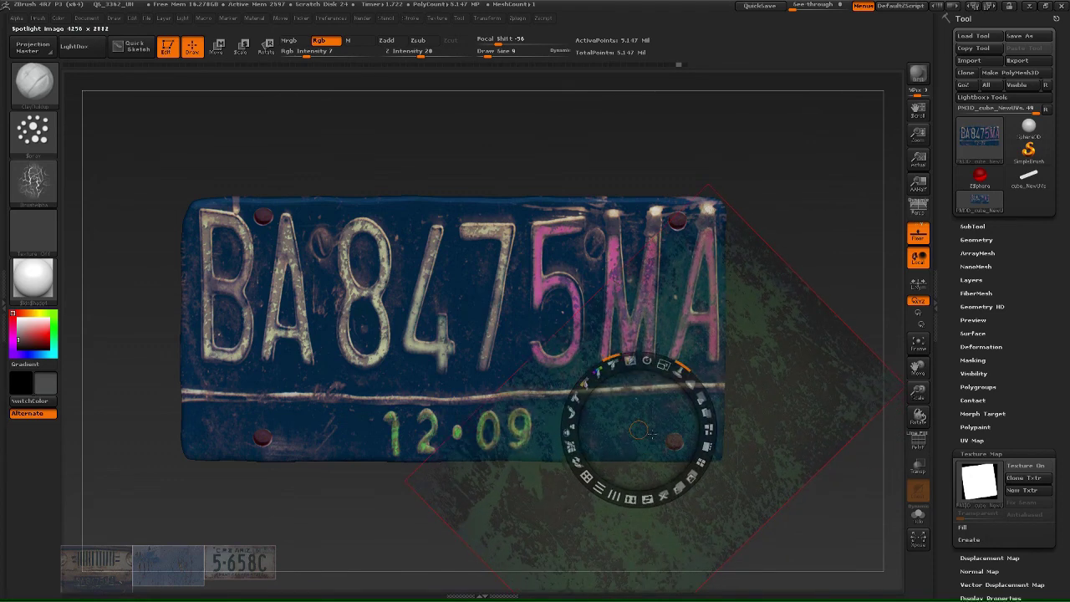
{"action": "key", "text": "z"}
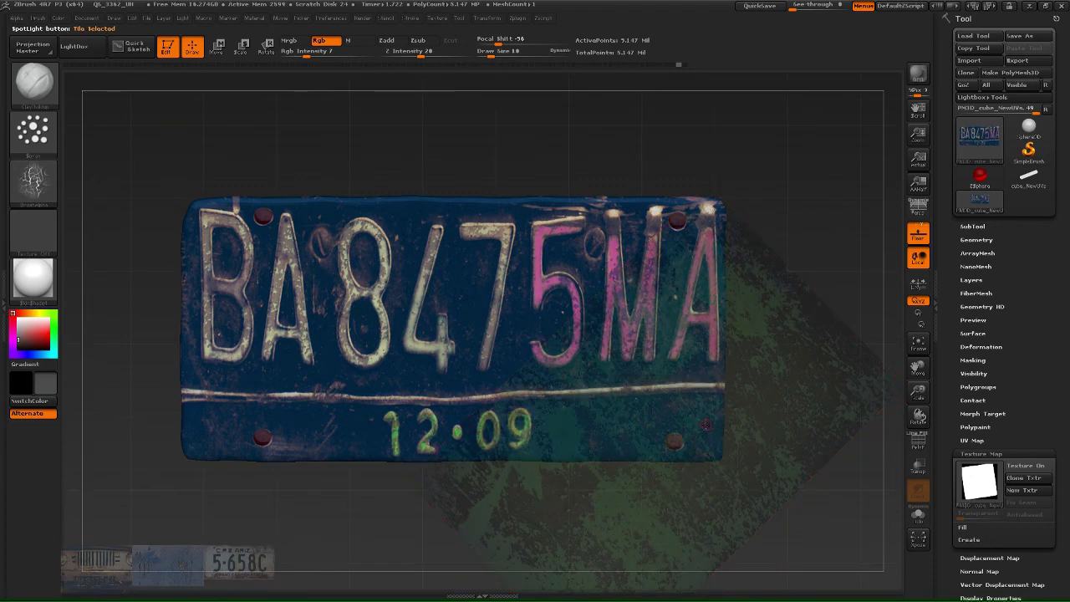
- Set the RGB intensity to 1 and the draw size to 94, and faintly spray the green texture around the lower-right bolt hole
{"action": "key", "text": "]"}
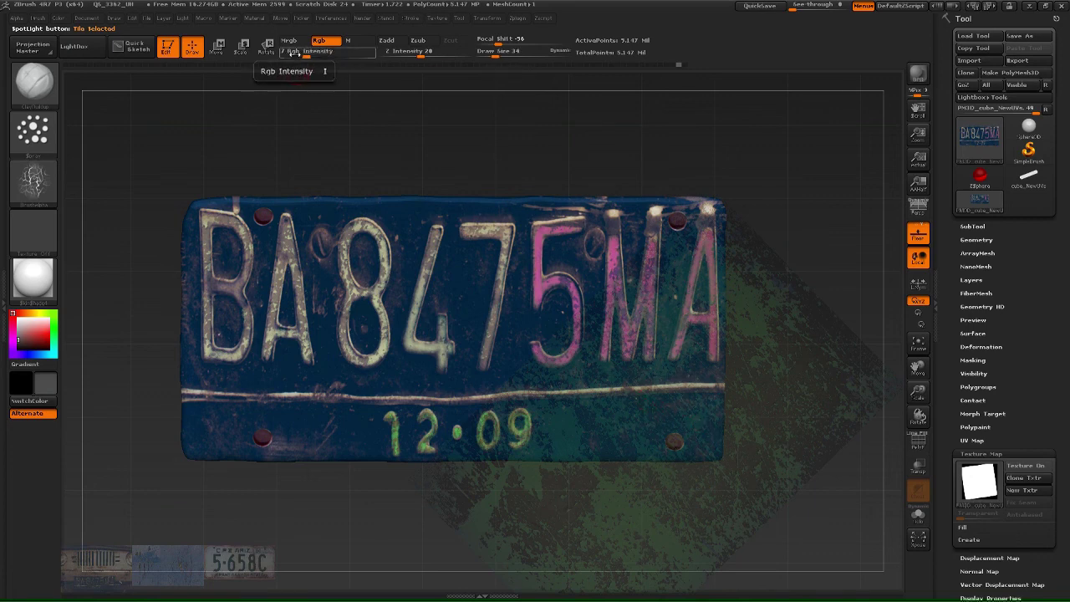
{"action": "left_click_drag", "start_coordinate": [304, 53], "coordinate": [284, 53]}
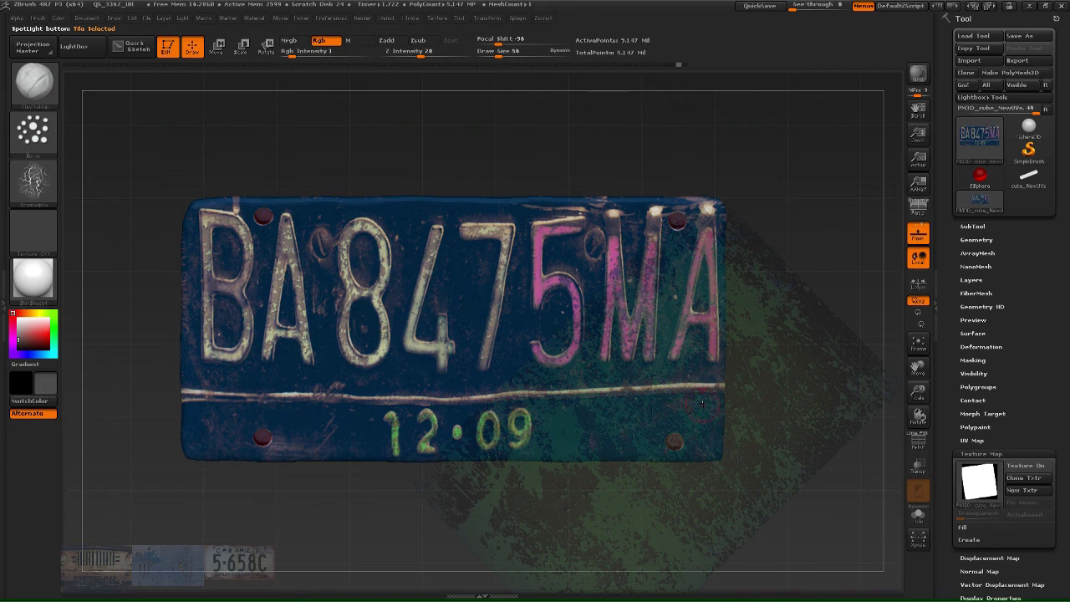
{"action": "key", "text": "]"}
{"action": "key", "text": "]"}
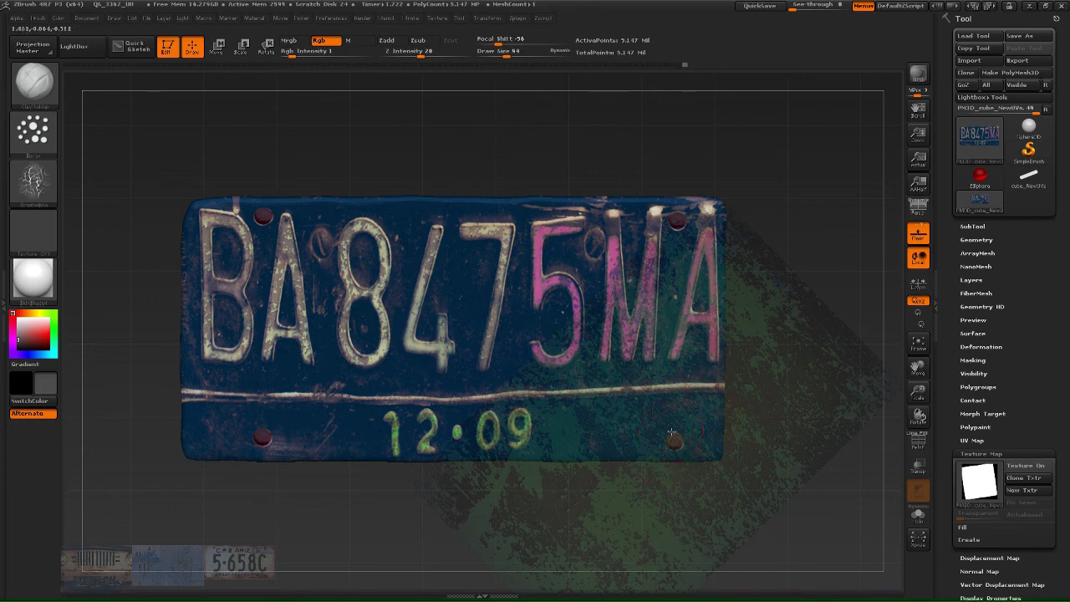
{"action": "key", "text": "shift"}
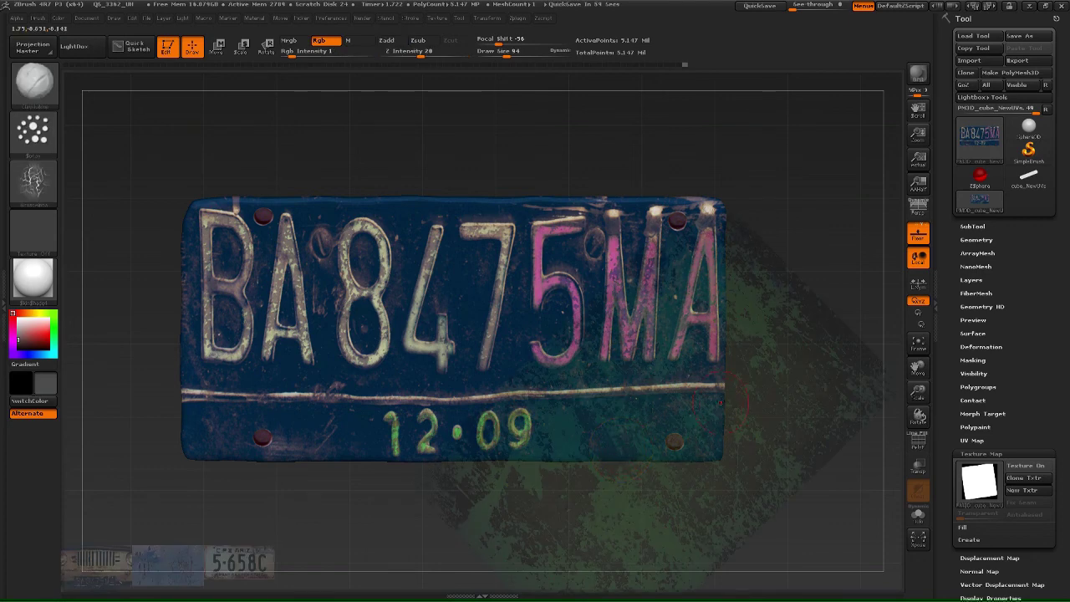
{"action": "key", "text": "shift+z"}
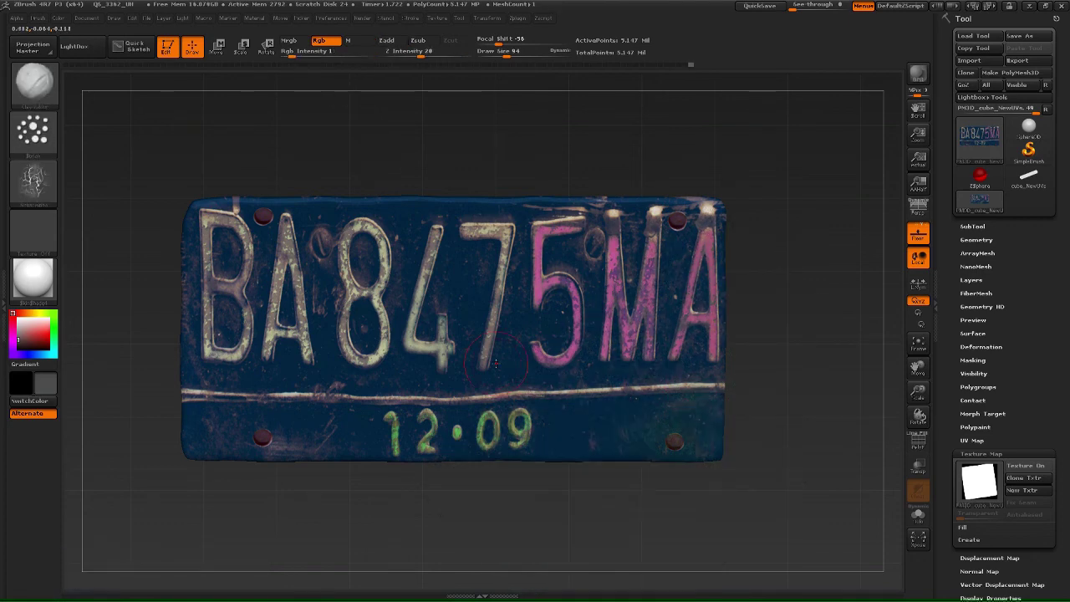
- Extend the faint green spray across the plate's lower-right area and up around the M and A, toggling Spotlight to check it
{"action": "key", "text": "shift+z"}
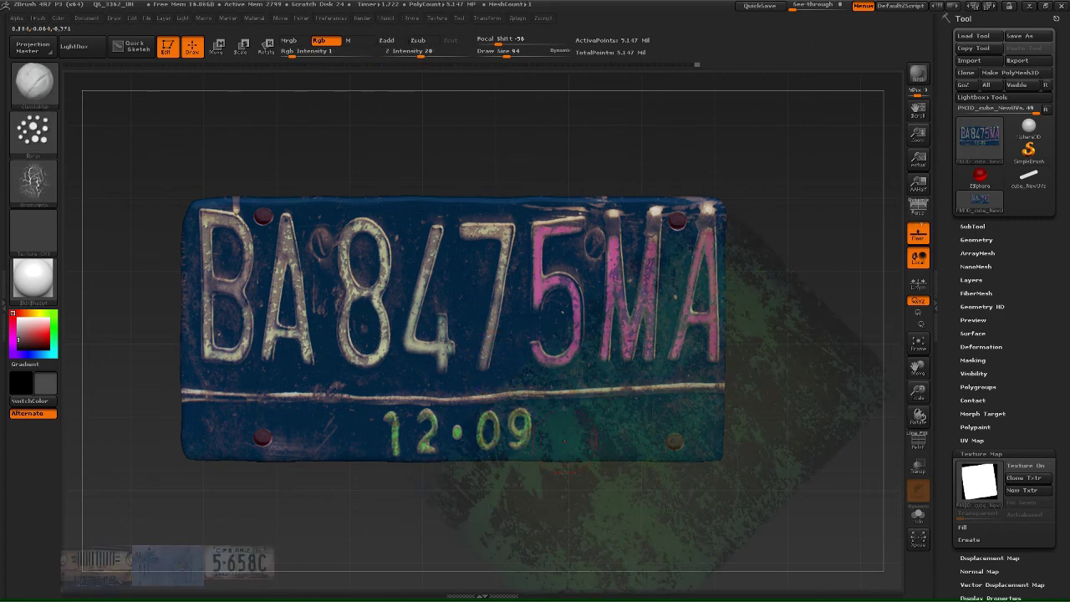
{"action": "key", "text": "shift+z"}
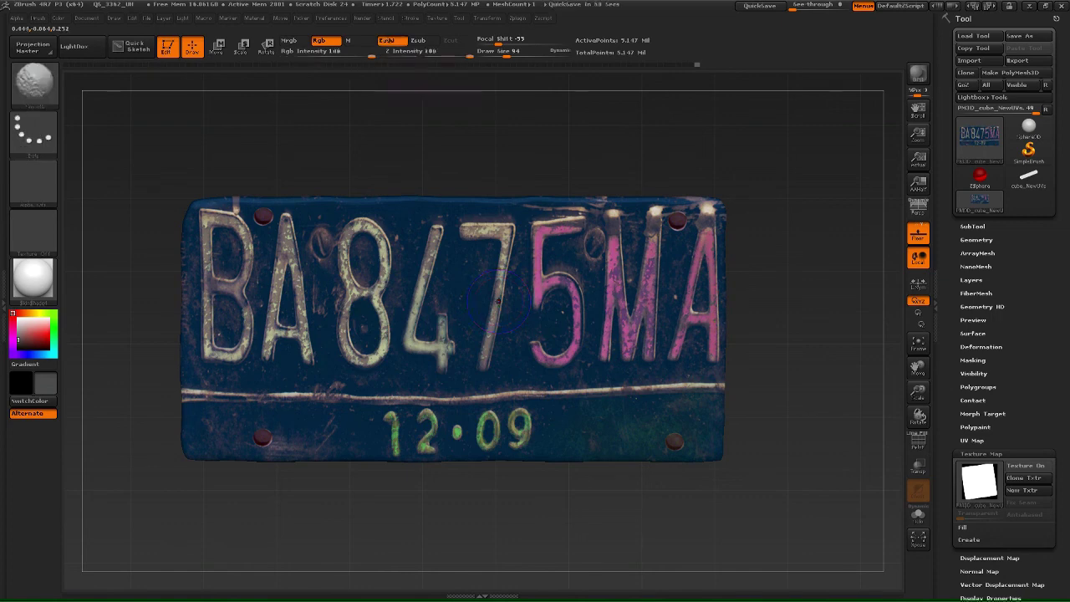
{"action": "key", "text": "shift+z"}
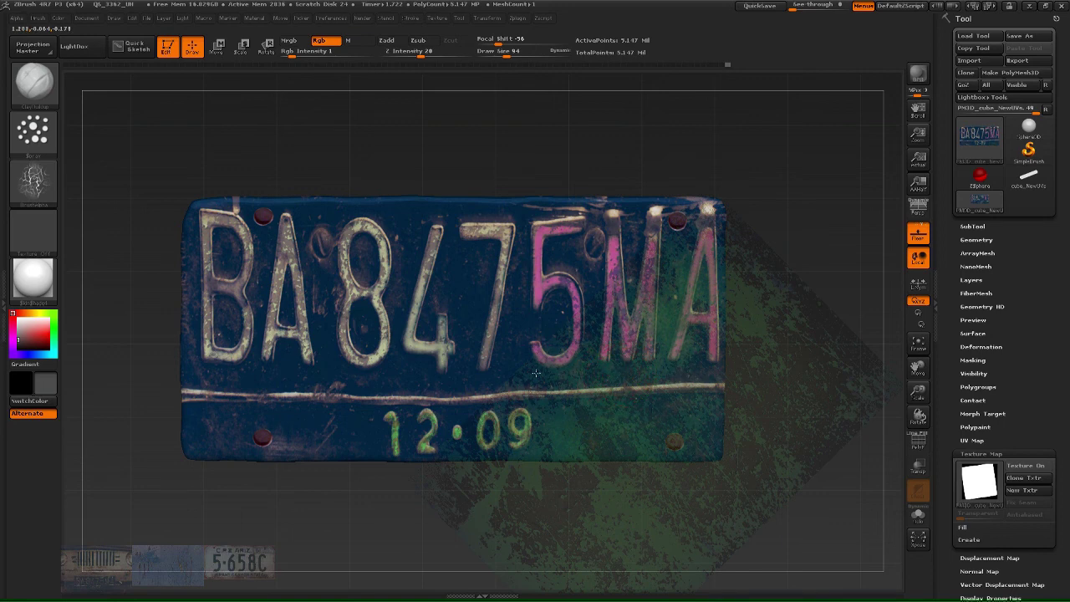
{"action": "key", "text": "shift+z"}
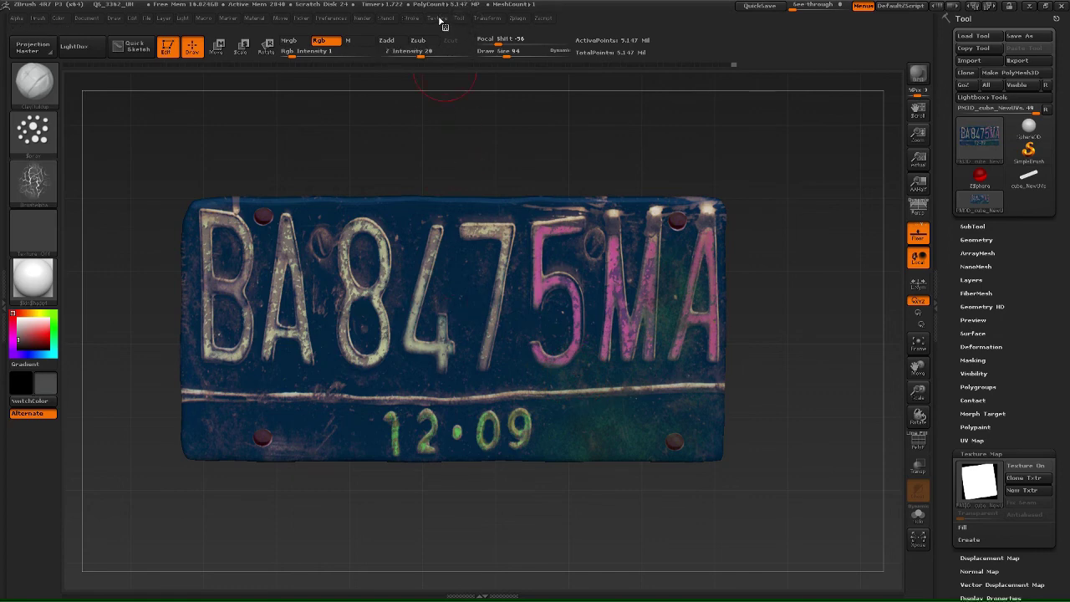
- Switch to the browser, close the Arizona license plate image, and search Pixabay for "grunge texture"
{"action": "key", "text": "alt+Tab"}
{"action": "key", "text": "alt+Tab"}
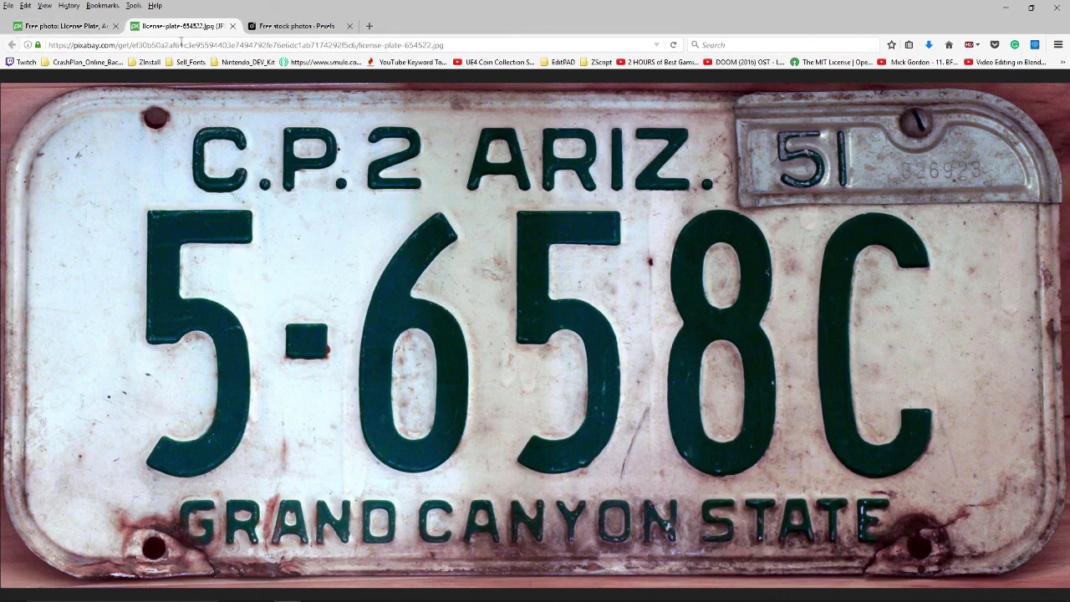
{"action": "left_click", "coordinate": [232, 26]}
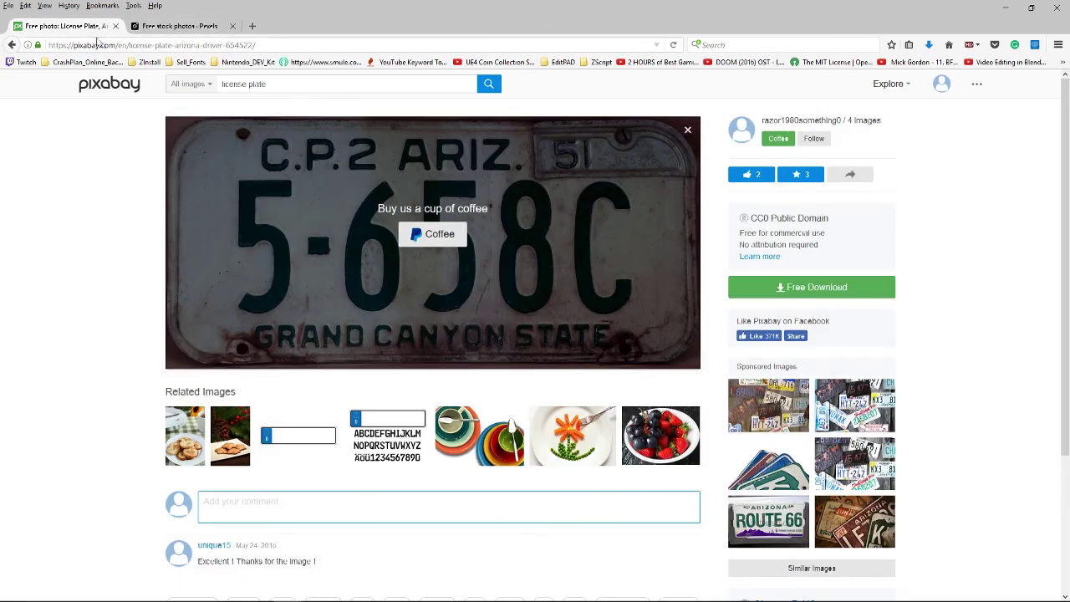
{"action": "left_click", "coordinate": [351, 83]}
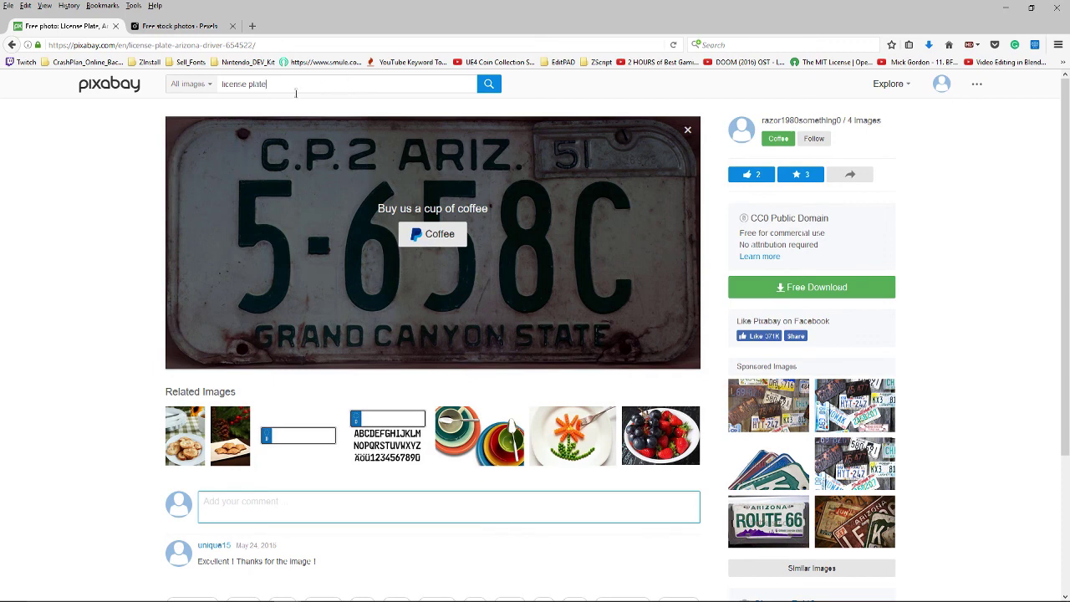
{"action": "type", "text": "grunge"}
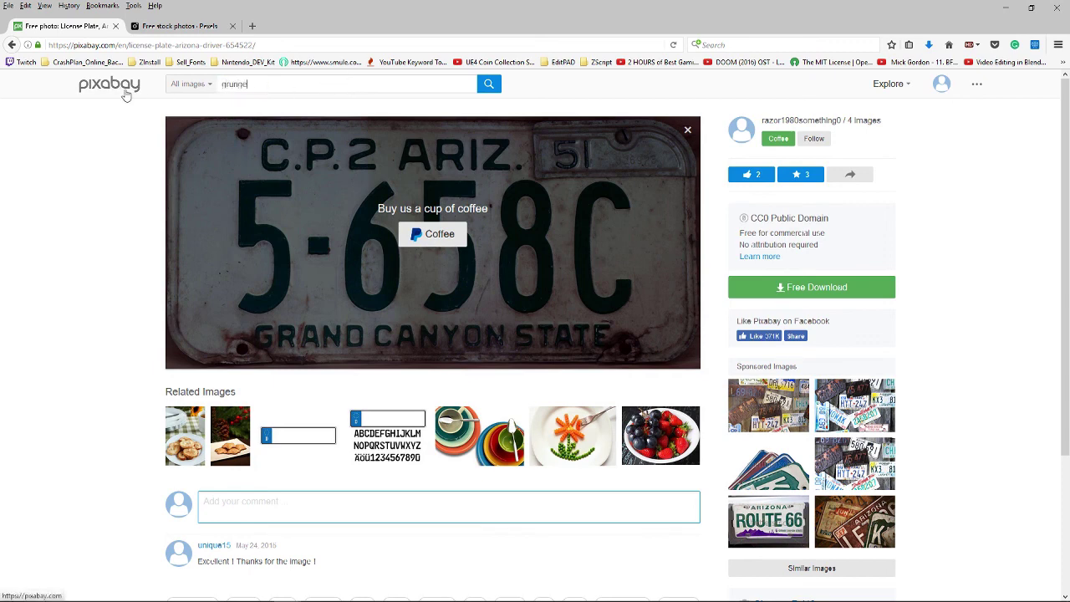
{"action": "type", "text": " texture"}
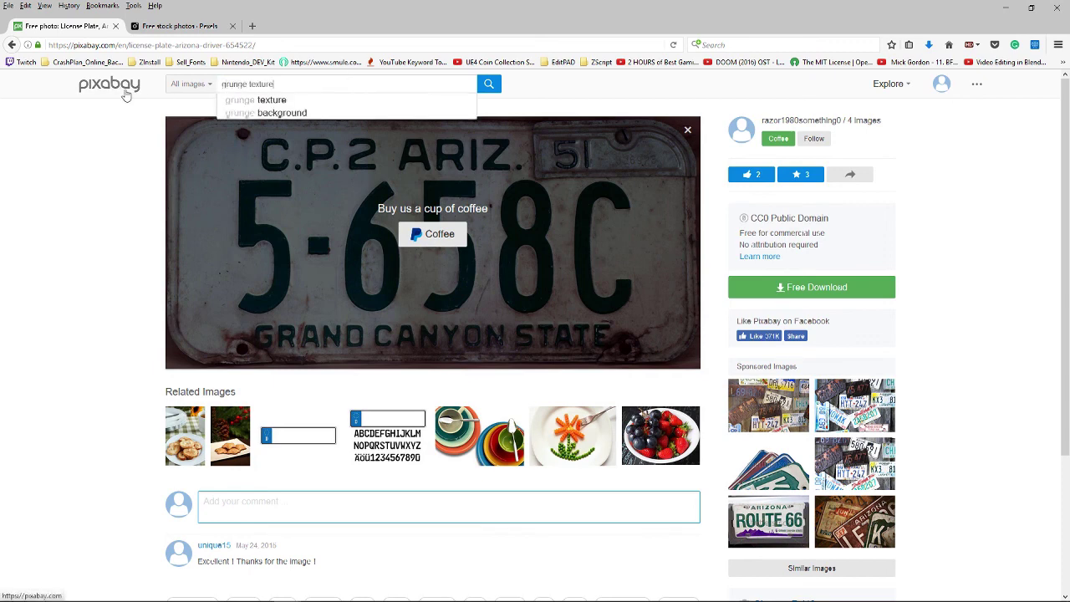
{"action": "key", "text": "Return"}
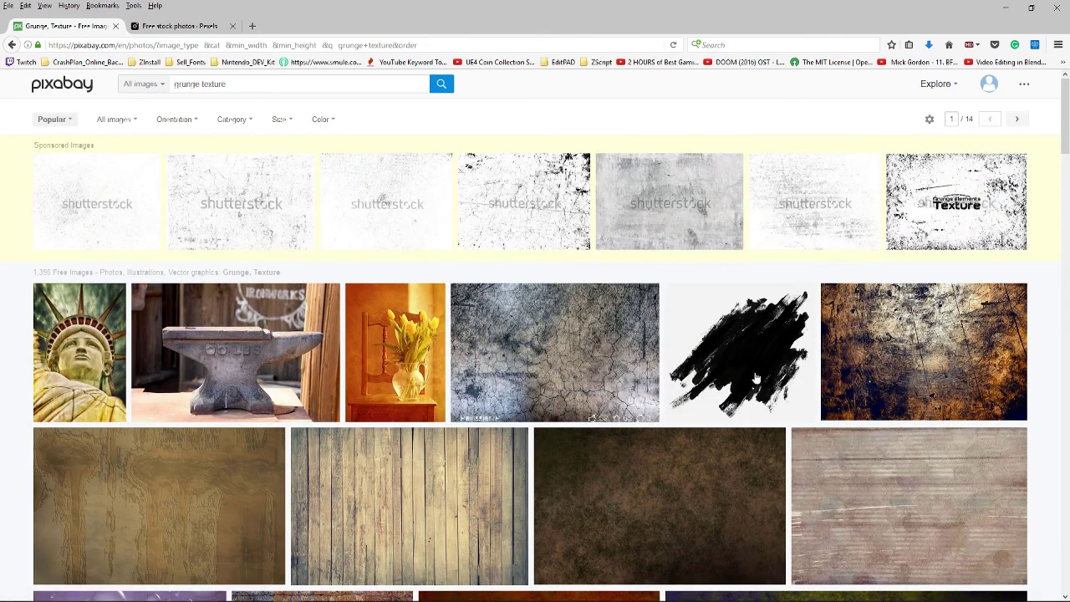
- Pick the black paint splatter image from the results and view its 3252×3000 PNG version
{"action": "left_click", "coordinate": [776, 360]}
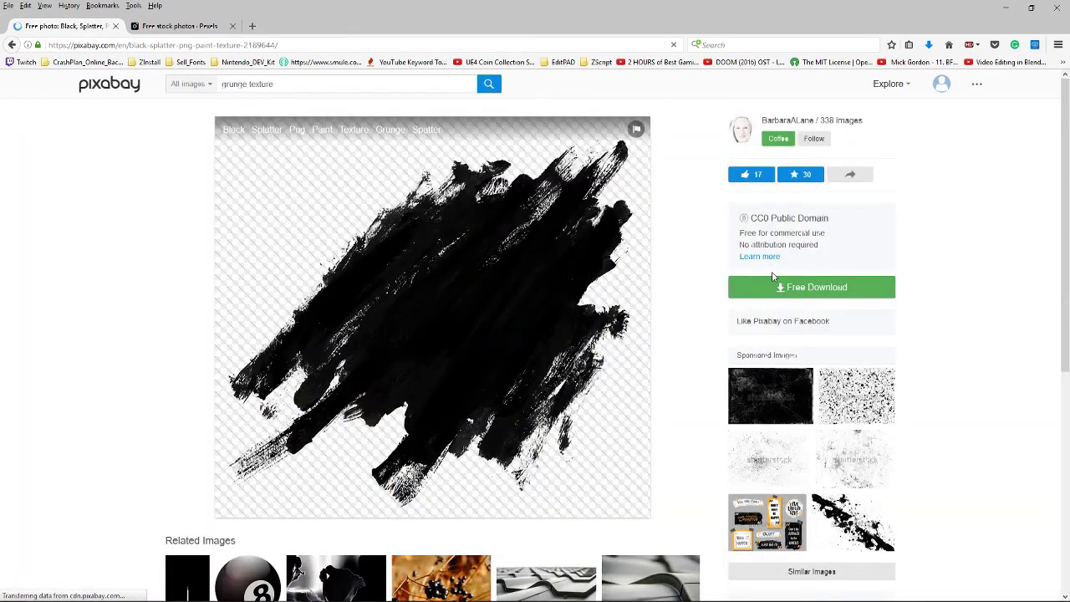
{"action": "left_click", "coordinate": [777, 288]}
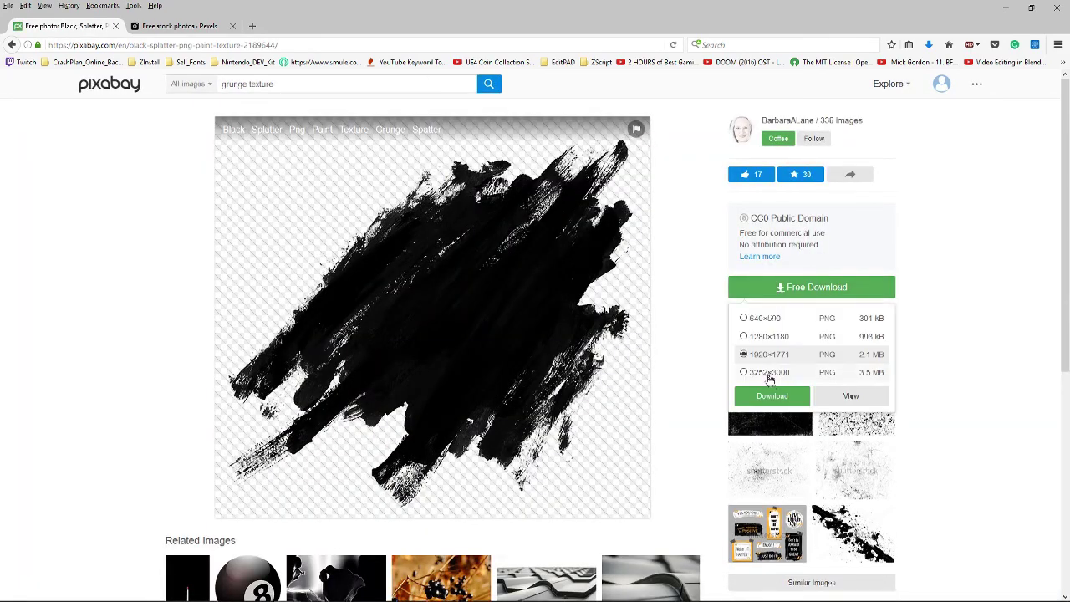
{"action": "left_click", "coordinate": [768, 373]}
{"action": "left_click", "coordinate": [865, 398]}
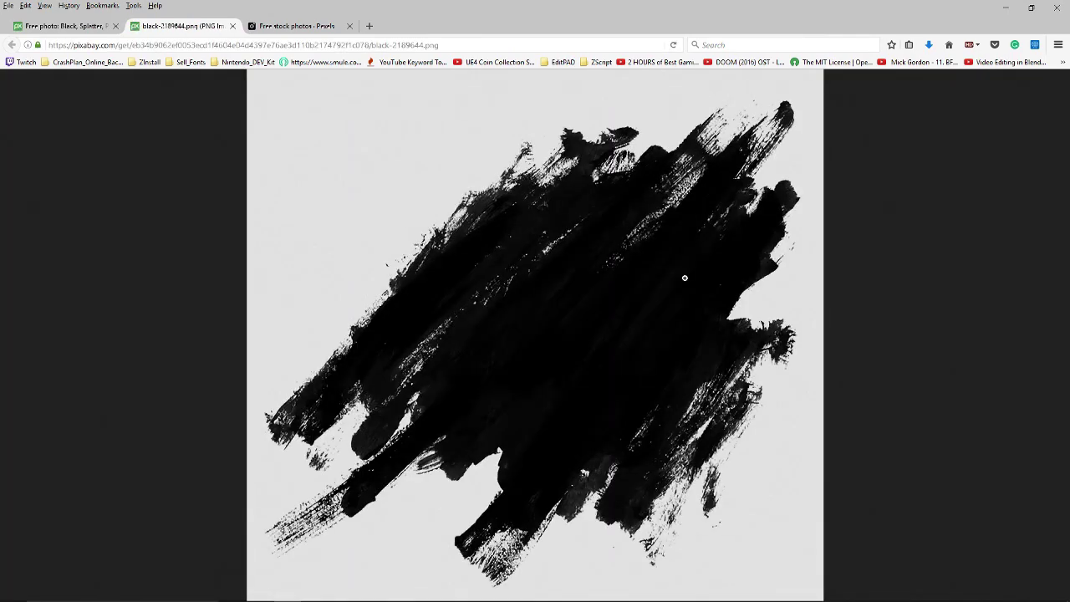
- Save the black splatter image as black-2189644 in the MEGASCANS Pixabay folder
{"action": "right_click", "coordinate": [685, 278]}
{"action": "left_click", "coordinate": [722, 314]}
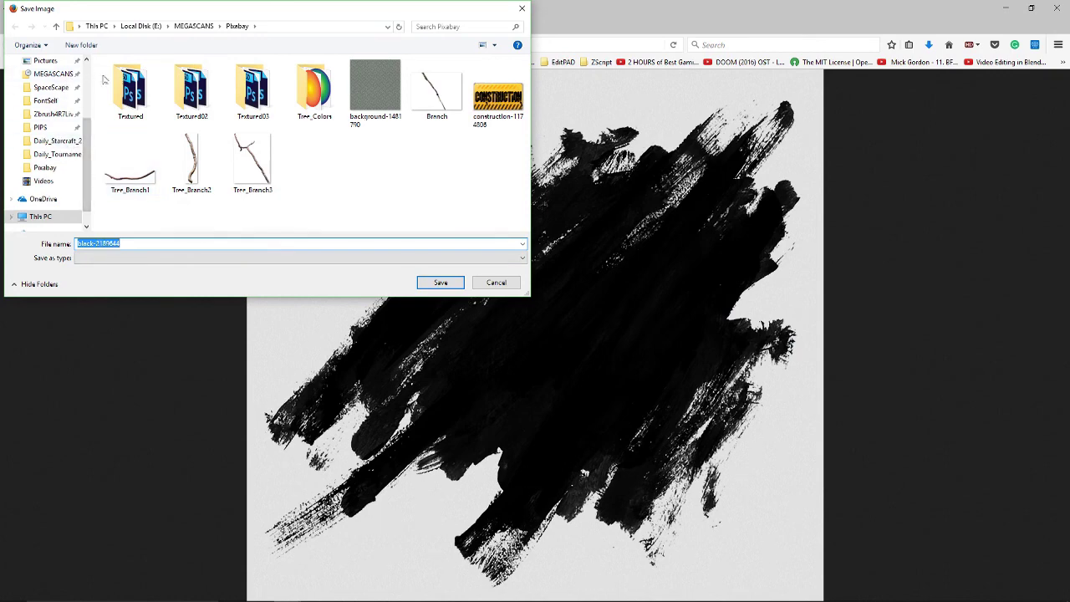
{"action": "left_click", "coordinate": [437, 282]}
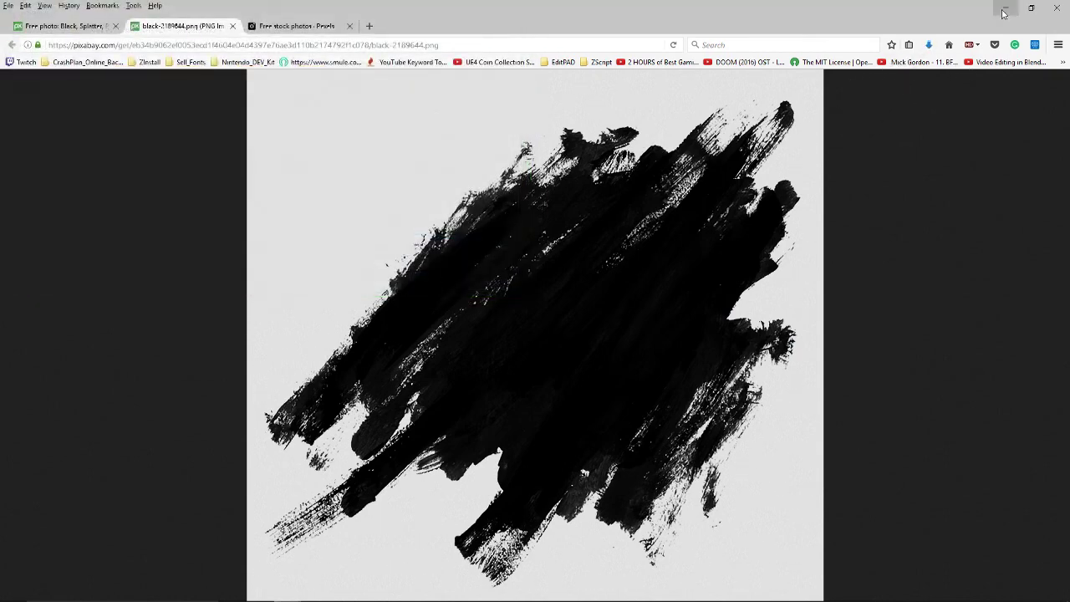
- Switch back to ZBrush, import the black-2189644 image as a texture, and add it to Spotlight
{"action": "left_click", "coordinate": [1009, 10]}
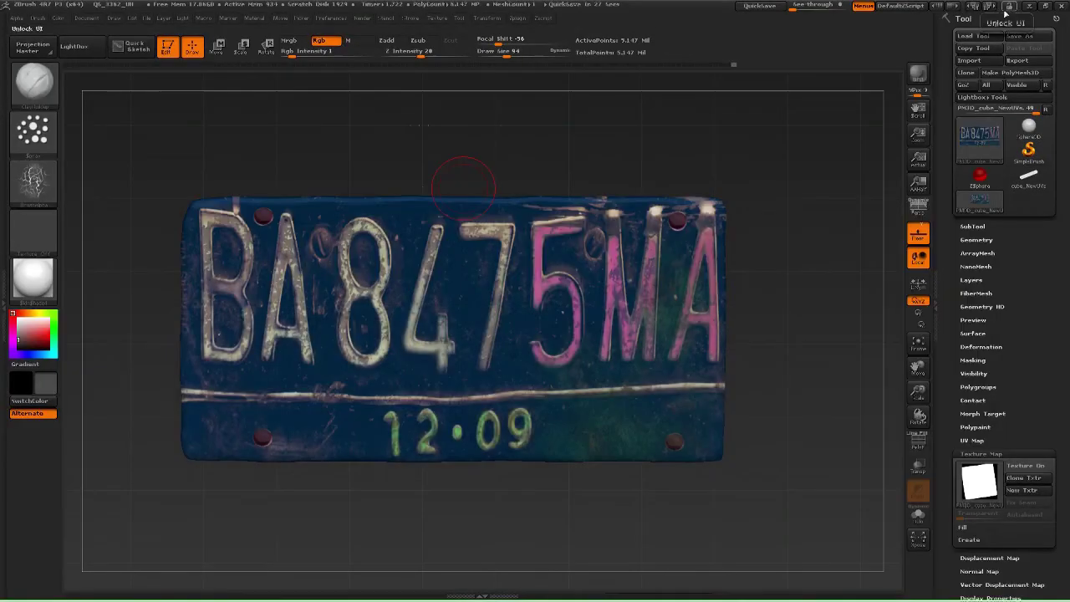
{"action": "left_click", "coordinate": [437, 18]}
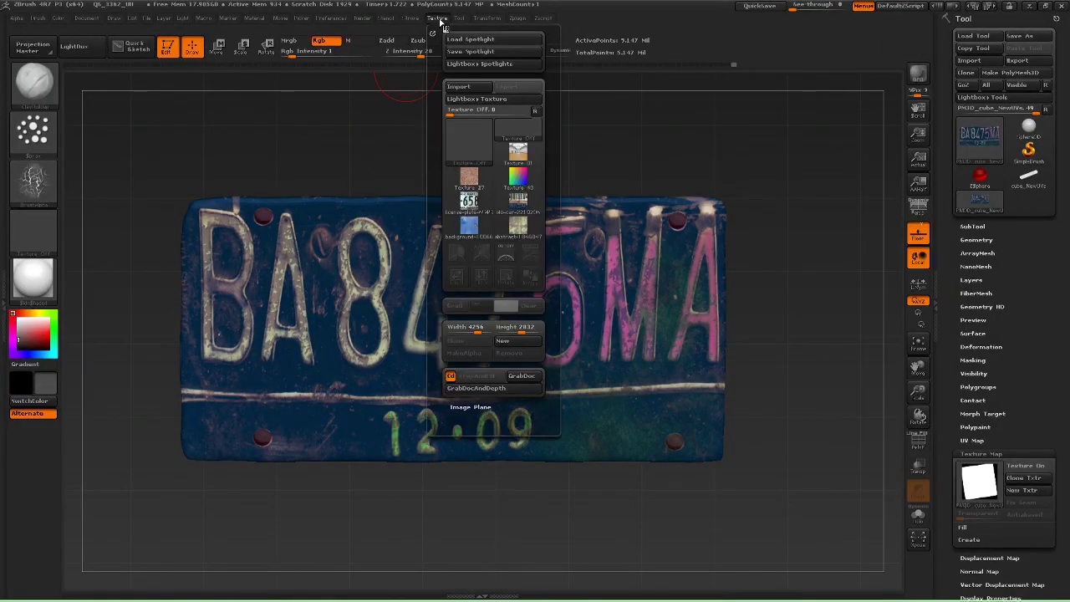
{"action": "left_click", "coordinate": [458, 86]}
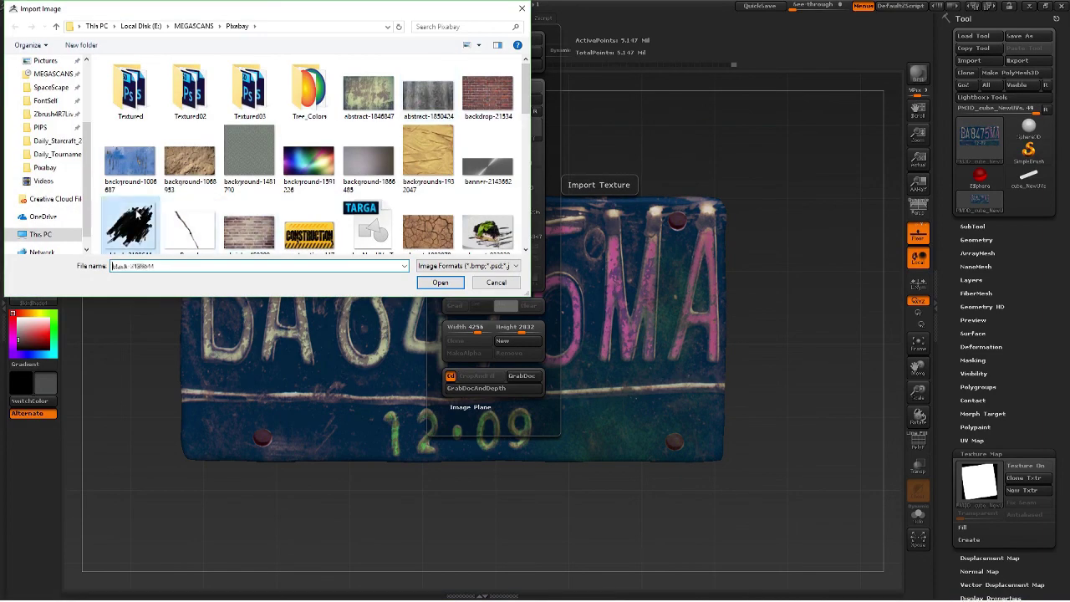
{"action": "left_click", "coordinate": [130, 226]}
{"action": "left_click", "coordinate": [428, 281]}
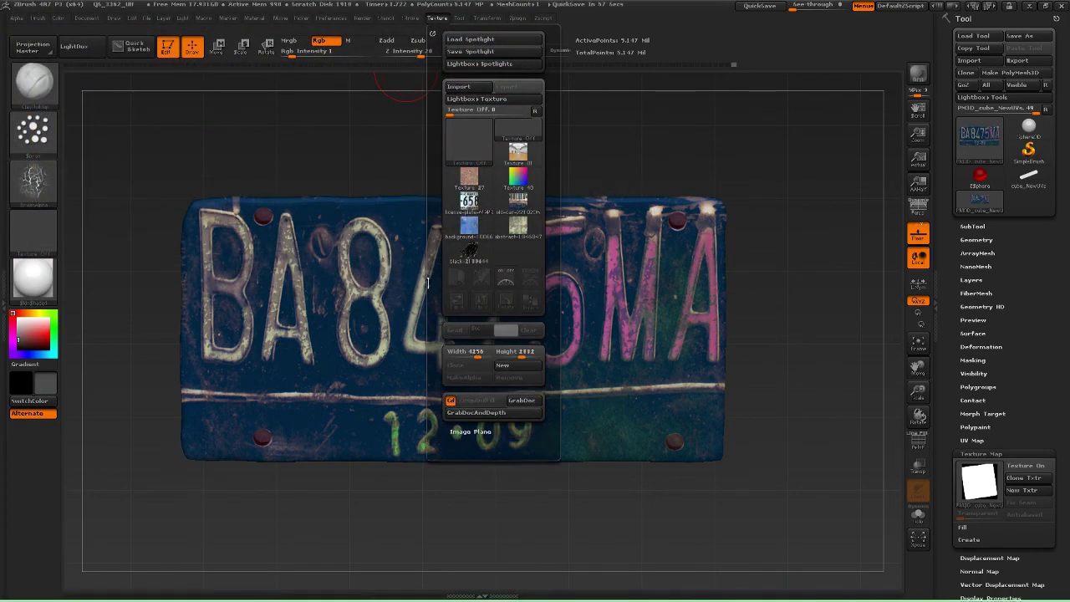
{"action": "left_click", "coordinate": [473, 256]}
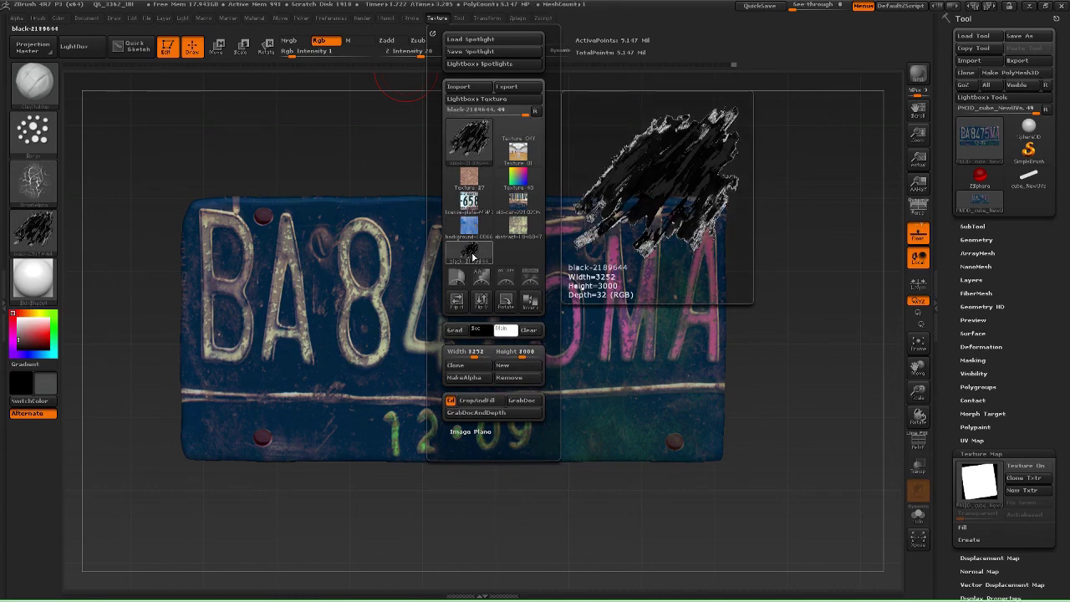
{"action": "left_click", "coordinate": [527, 284]}
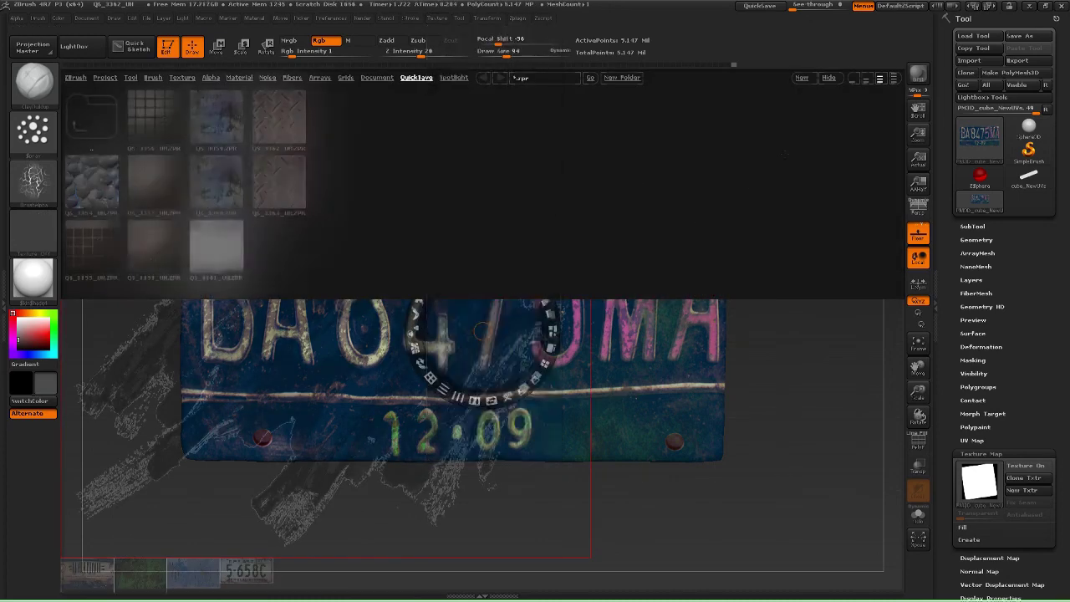
- Close LightBox, move the black splatter image over the plate's lower-right area, and compare the plate with Spotlight hidden and shown
{"action": "key", "text": "comma"}
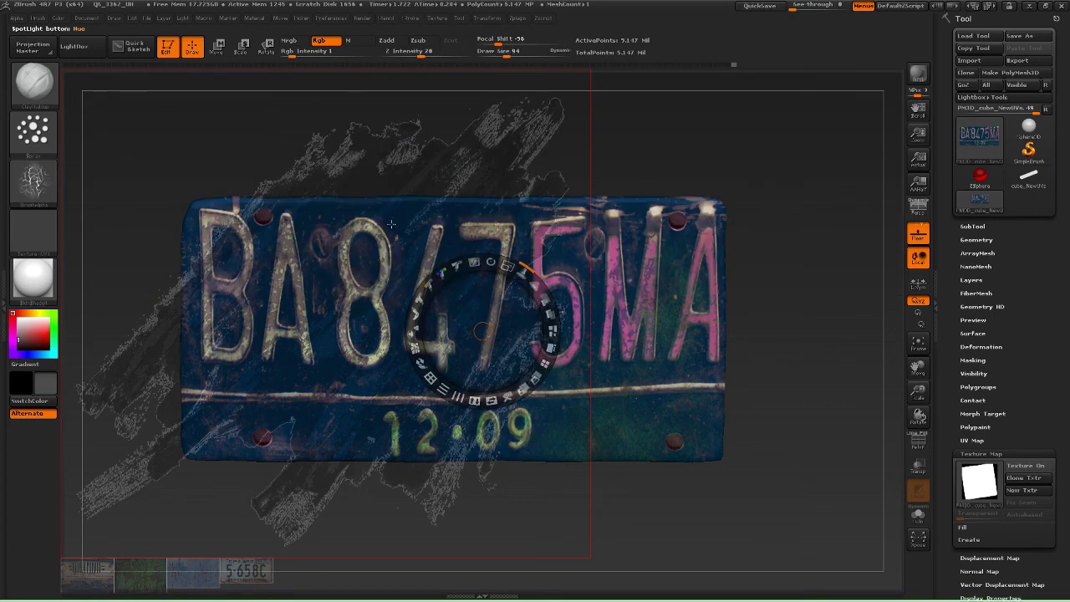
{"action": "left_click_drag", "start_coordinate": [390, 224], "coordinate": [570, 282]}
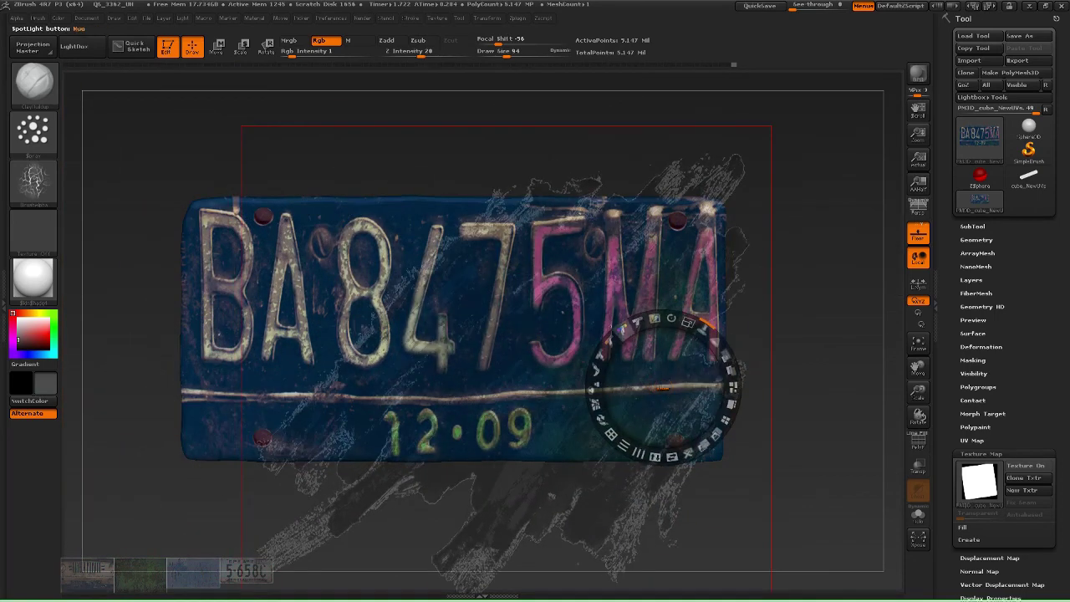
{"action": "key", "text": "z"}
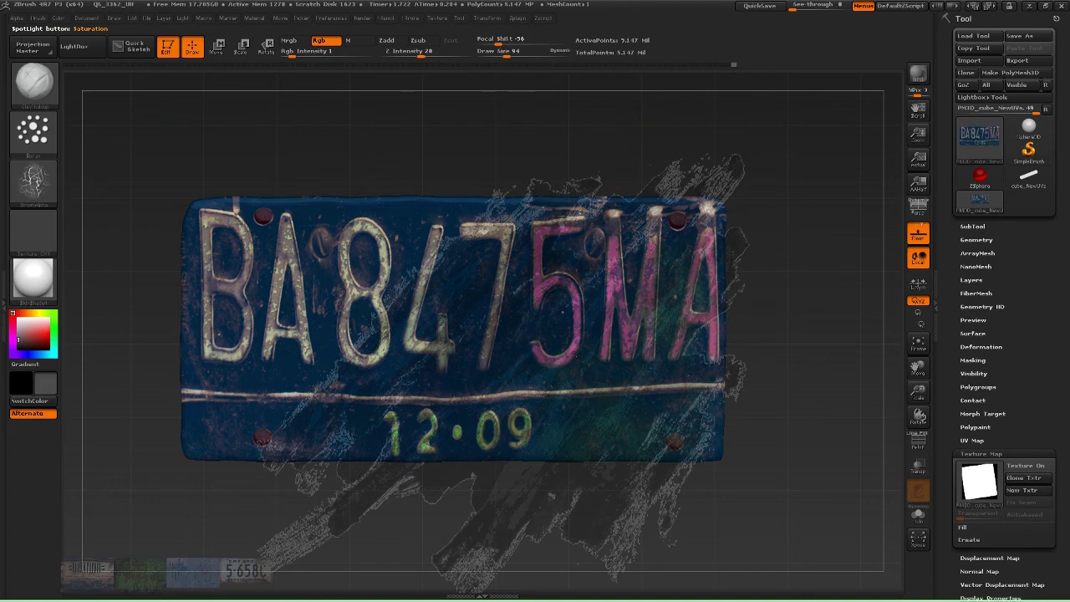
{"action": "key", "text": "shift+z"}
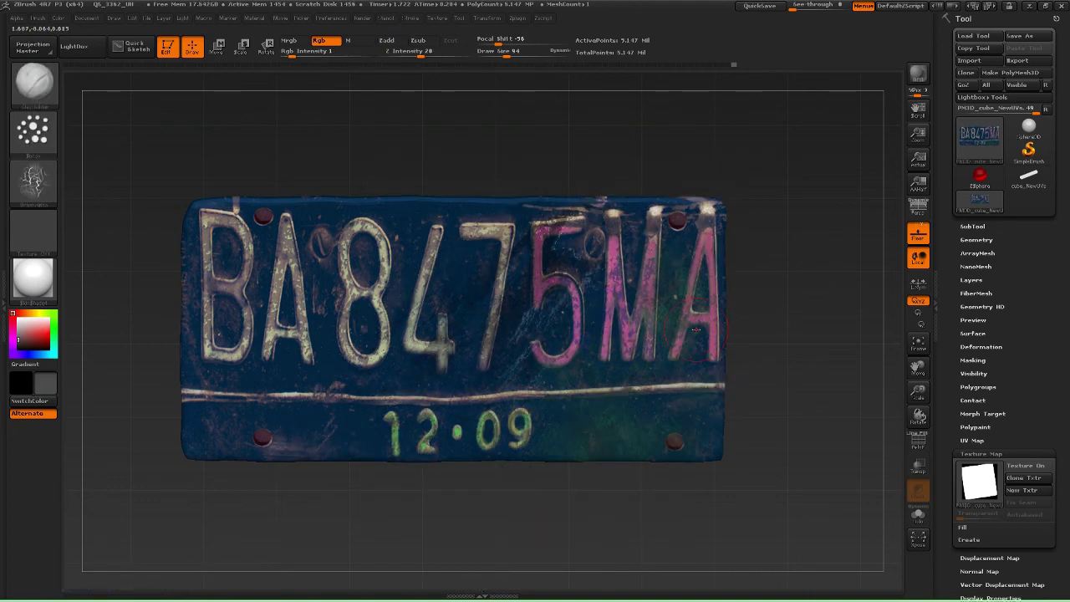
{"action": "key", "text": "z"}
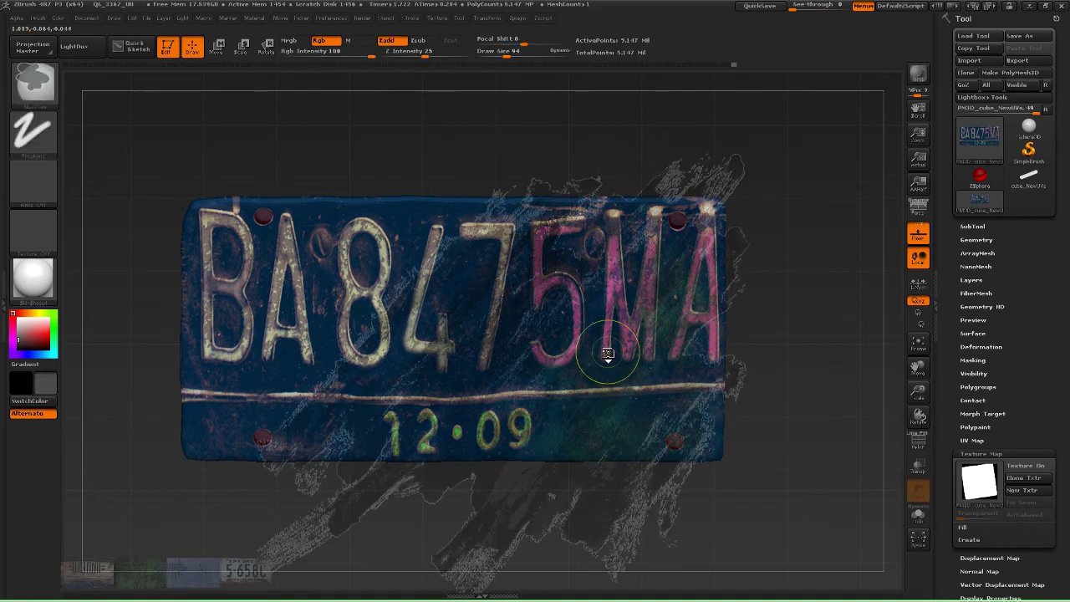
{"action": "key", "text": "shift+z"}
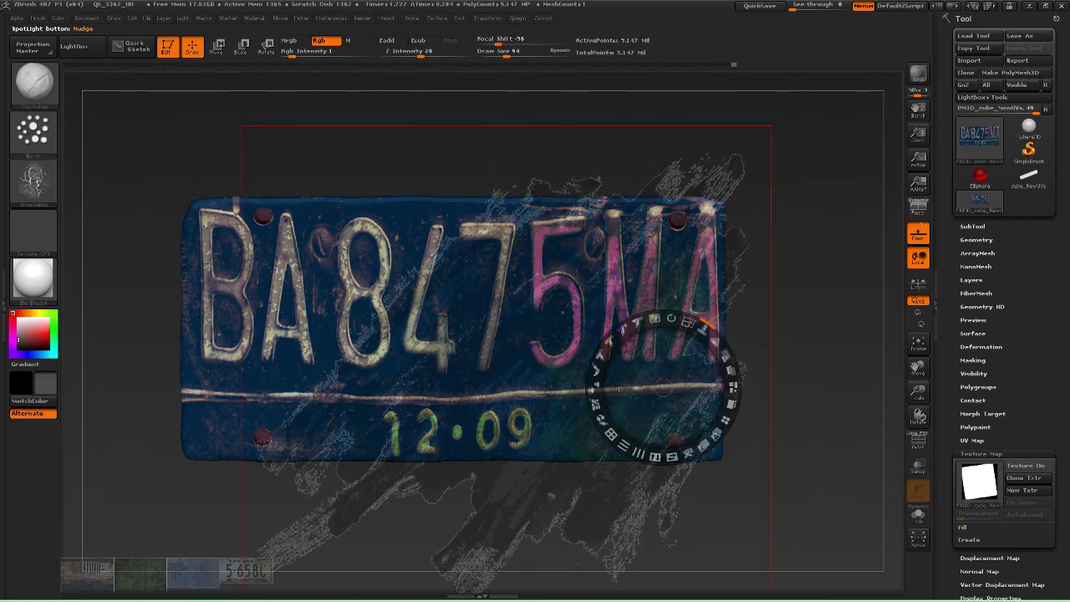
- Move the splatter image above the plate and scale it down so it overlaps the upper edge near the 4 and 7
{"action": "left_click_drag", "start_coordinate": [662, 389], "coordinate": [575, 131]}
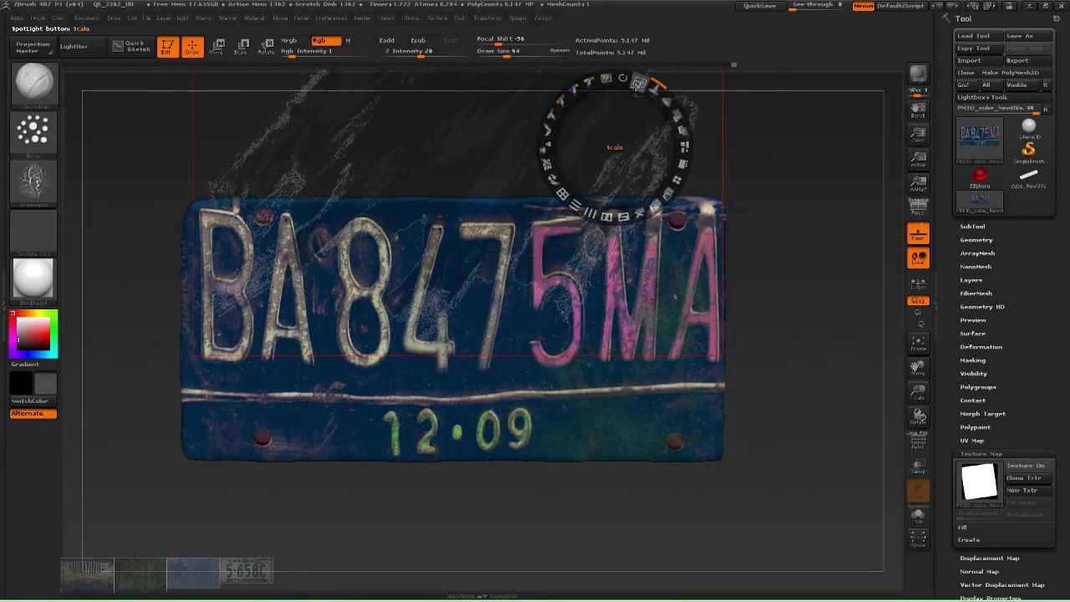
{"action": "mouse_move", "coordinate": [640, 90]}
{"action": "left_mouse_down"}
{"action": "mouse_move", "coordinate": [583, 105]}
{"action": "mouse_move", "coordinate": [644, 100]}
{"action": "left_mouse_up"}
{"action": "left_click_drag", "start_coordinate": [554, 167], "coordinate": [527, 206]}
{"action": "left_click", "coordinate": [527, 219]}
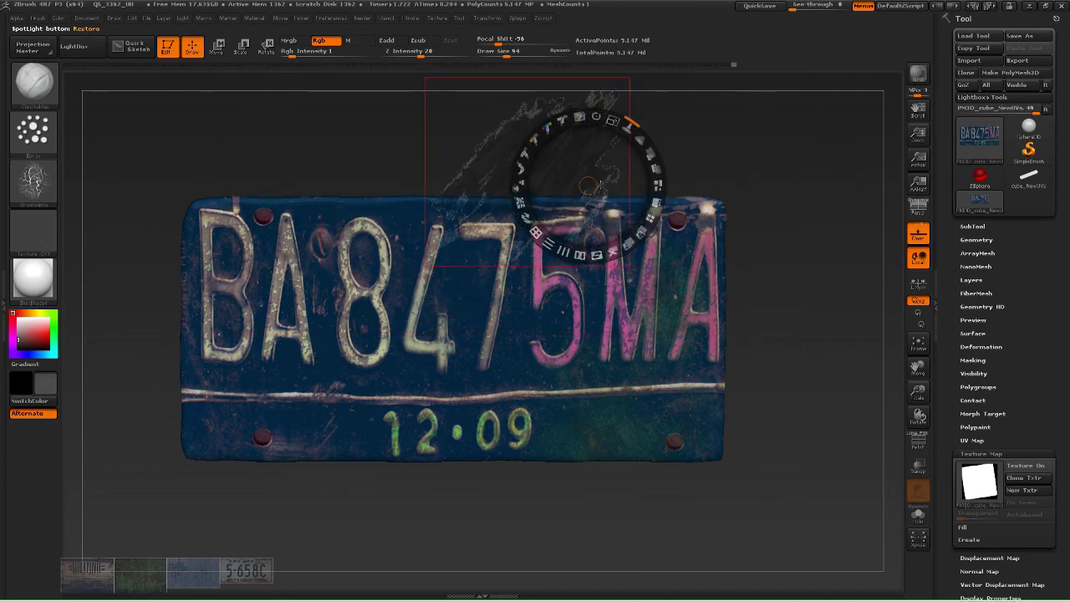
- Try painting the splatter over the tops of the 8, 4 and 7 at Rgb Intensity 33, and undo the stroke
{"action": "key", "text": "z"}
{"action": "left_click_drag", "start_coordinate": [292, 53], "coordinate": [335, 53]}
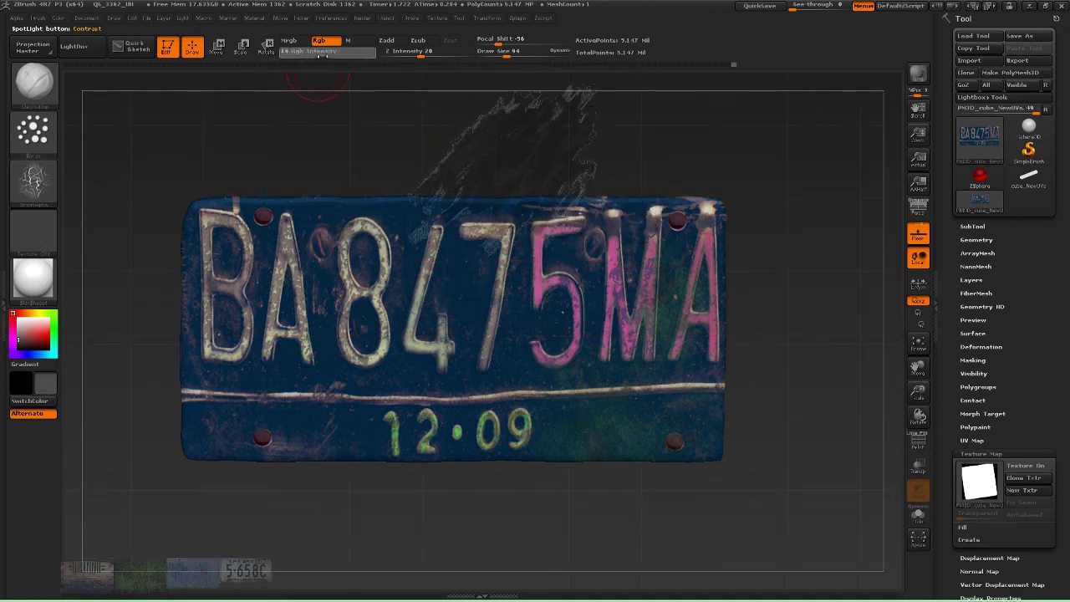
{"action": "mouse_move", "coordinate": [492, 201]}
{"action": "left_mouse_down"}
{"action": "mouse_move", "coordinate": [406, 251]}
{"action": "mouse_move", "coordinate": [343, 259]}
{"action": "left_mouse_up"}
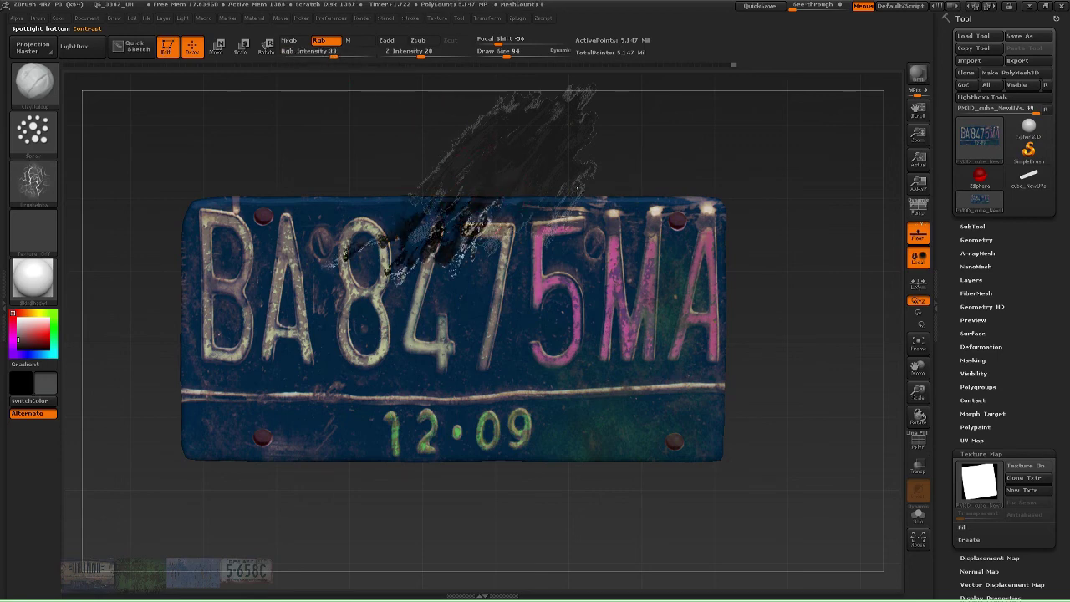
{"action": "key", "text": "shift+z"}
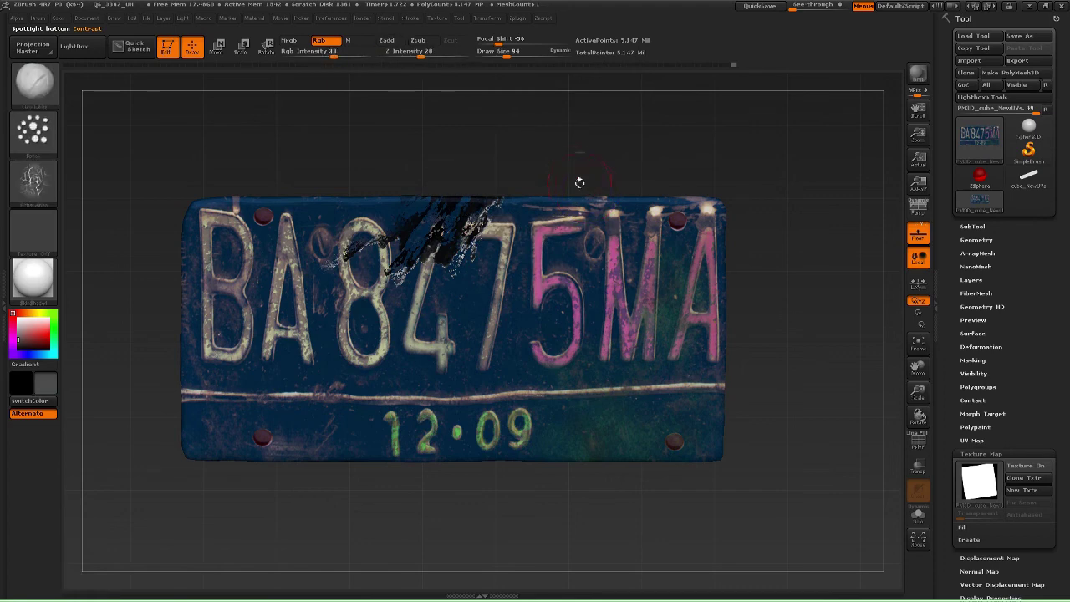
{"action": "key", "text": "ctrl+z"}
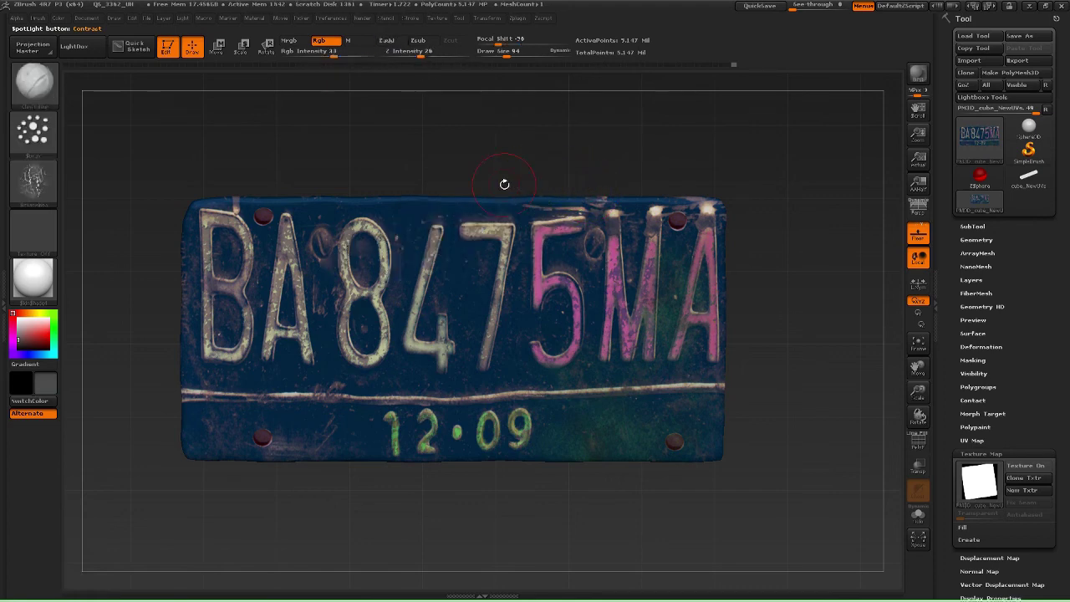
- Try shifting the splatter image's hue in Spotlight and test-paint it on the plate near the 4 and 7
{"action": "key", "text": "shift+z"}
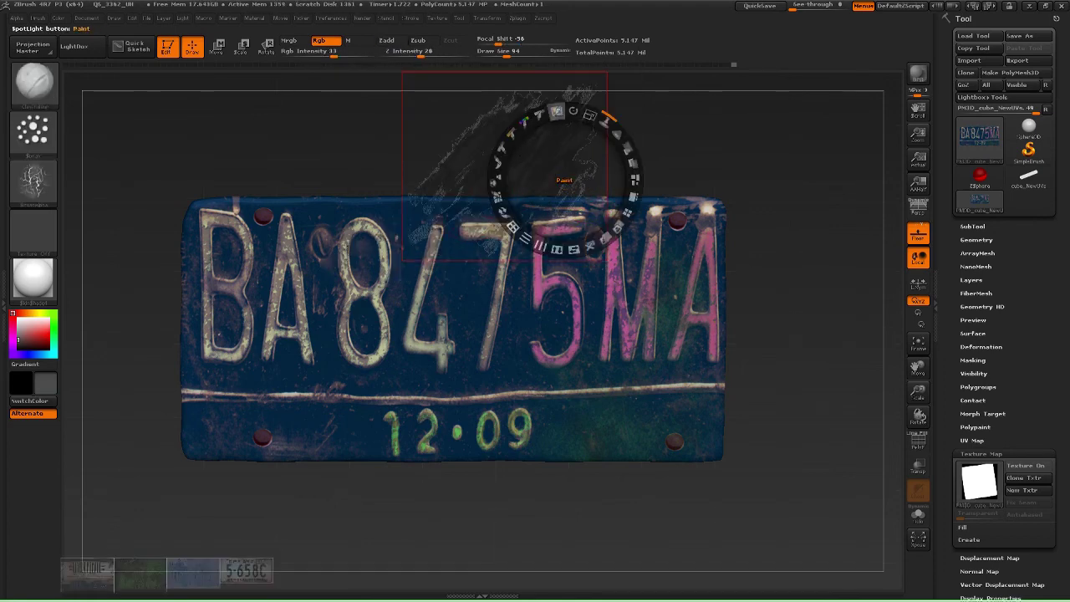
{"action": "left_click", "coordinate": [539, 115]}
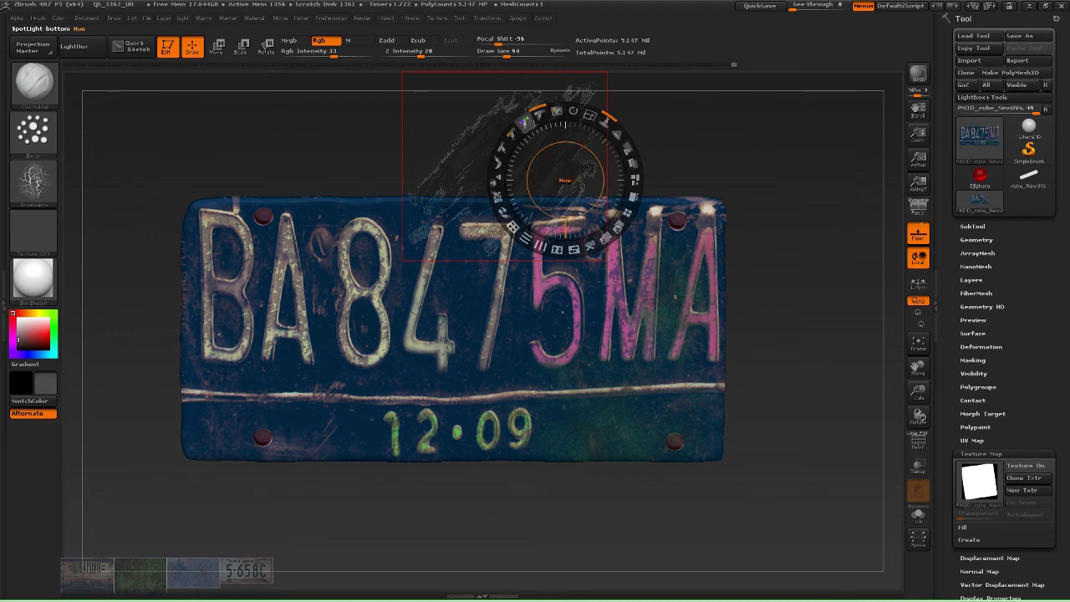
{"action": "mouse_move", "coordinate": [540, 115]}
{"action": "left_mouse_down"}
{"action": "mouse_move", "coordinate": [520, 125]}
{"action": "mouse_move", "coordinate": [600, 125]}
{"action": "mouse_move", "coordinate": [557, 145]}
{"action": "mouse_move", "coordinate": [584, 141]}
{"action": "left_mouse_up"}
{"action": "key", "text": "z"}
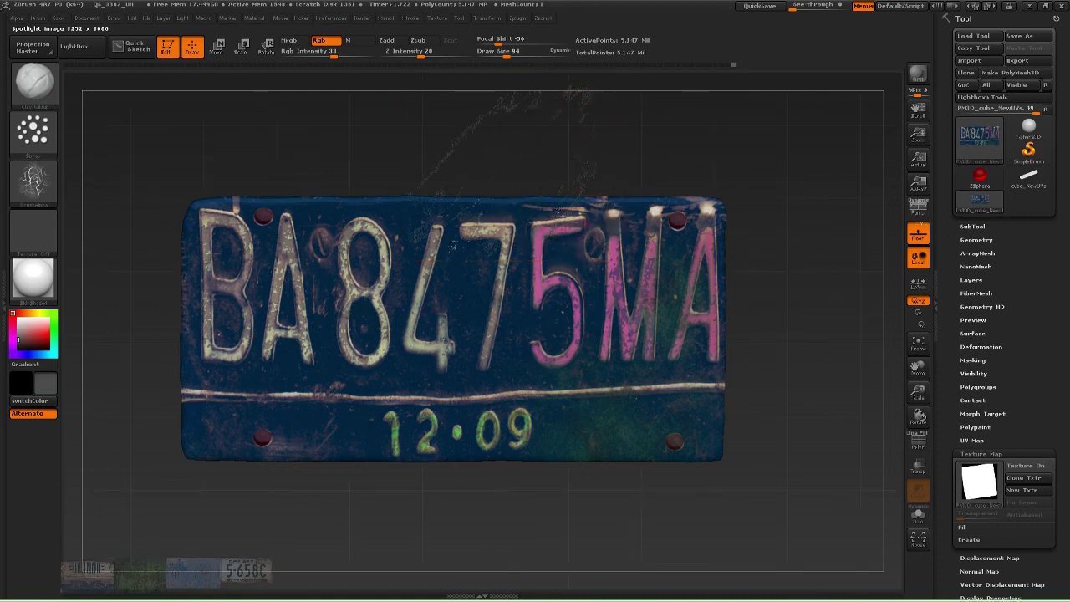
{"action": "key", "text": "shift+z"}
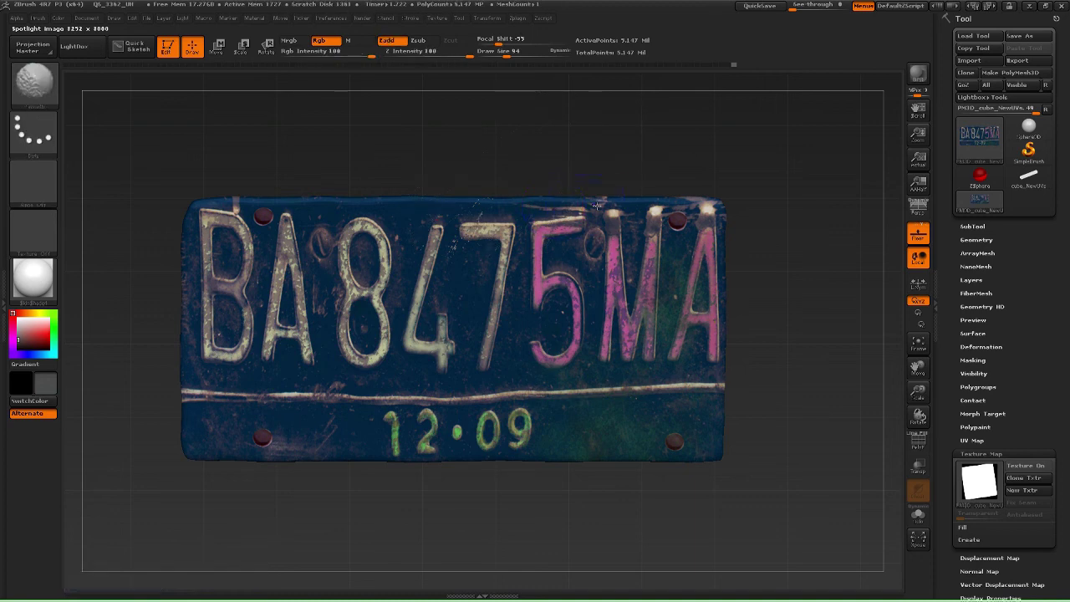
{"action": "key", "text": "shift"}
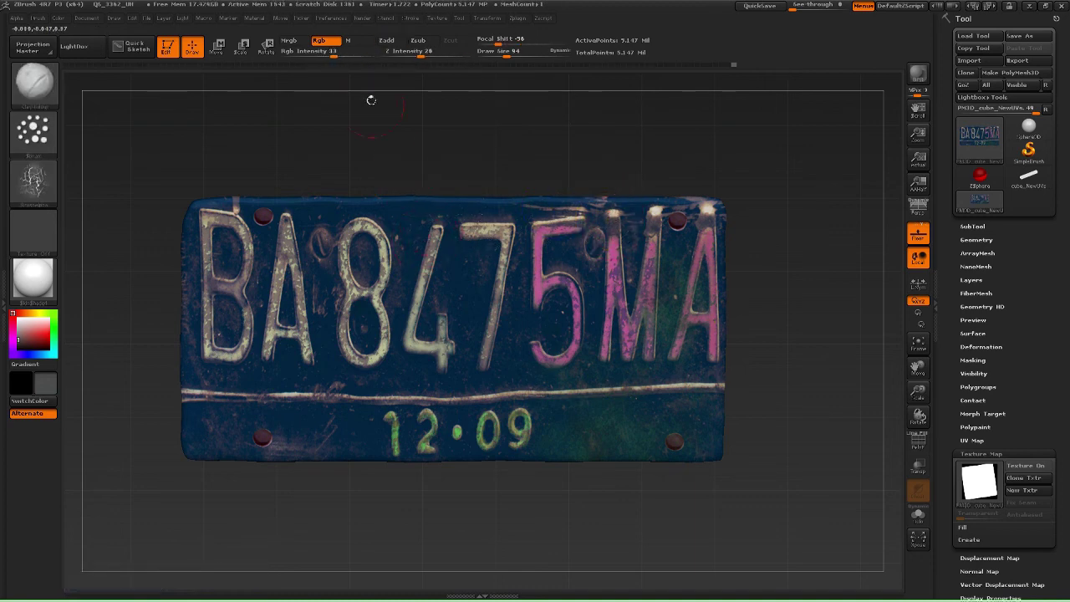
- Import the black-2189644 texture again, add it to Spotlight, and move it over the plate's lower-right area
{"action": "left_click", "coordinate": [437, 18]}
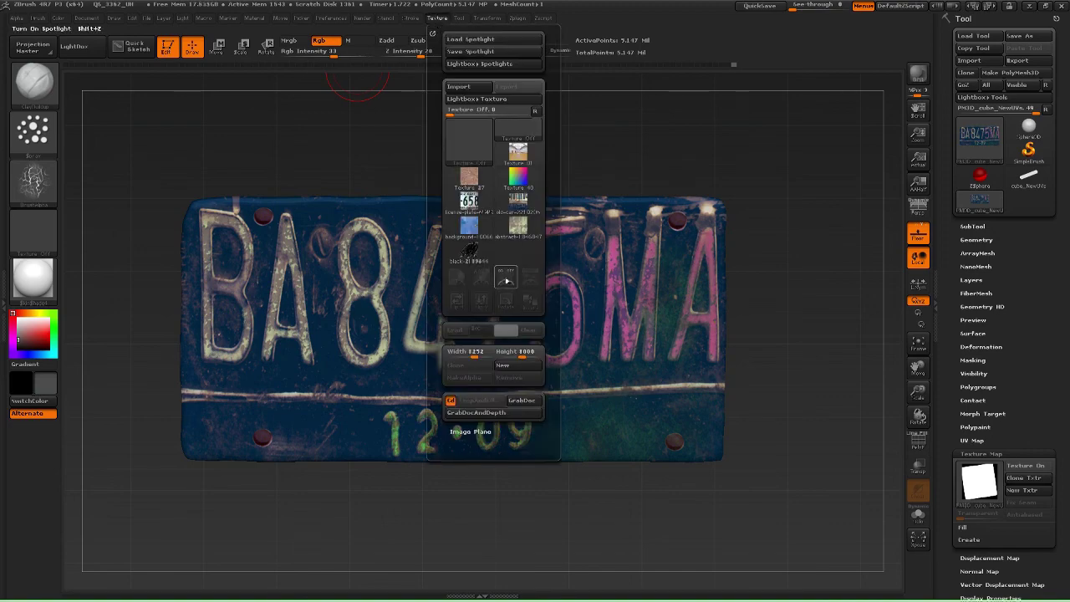
{"action": "left_click", "coordinate": [469, 251]}
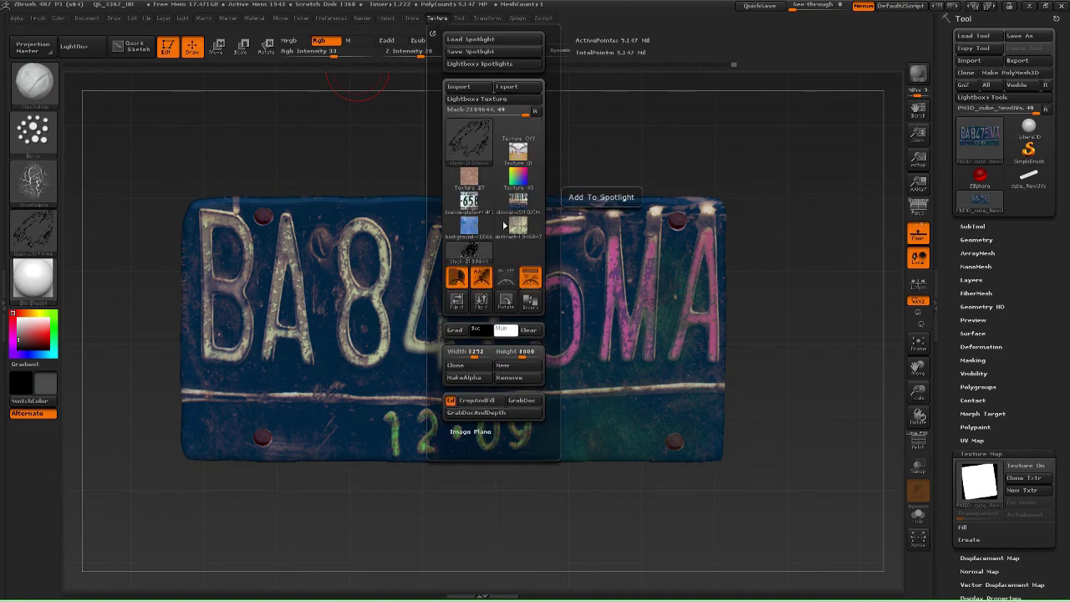
{"action": "left_click", "coordinate": [458, 87]}
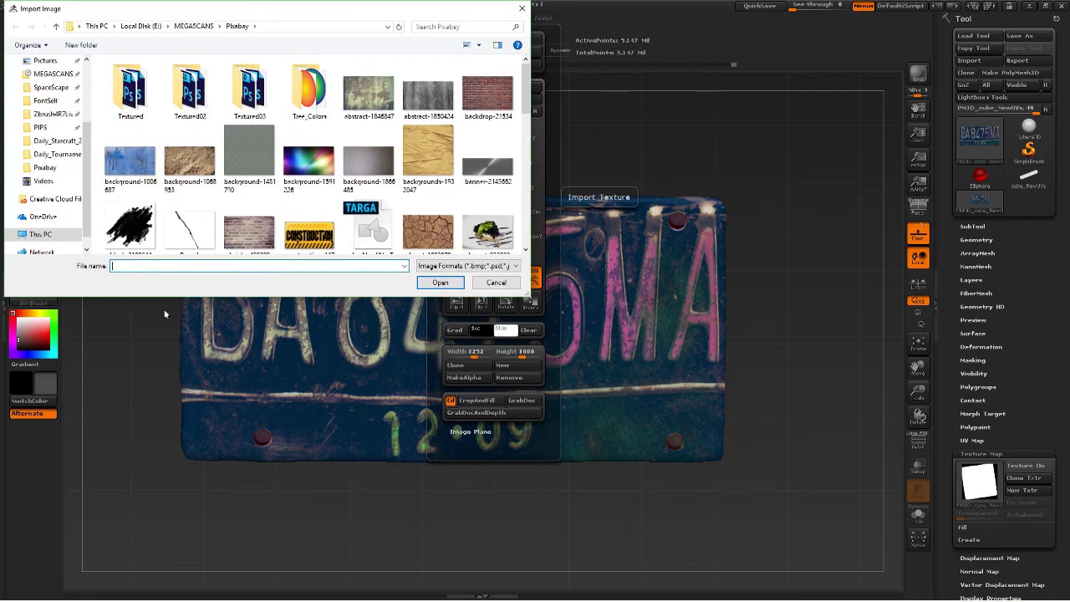
{"action": "double_click", "coordinate": [136, 224]}
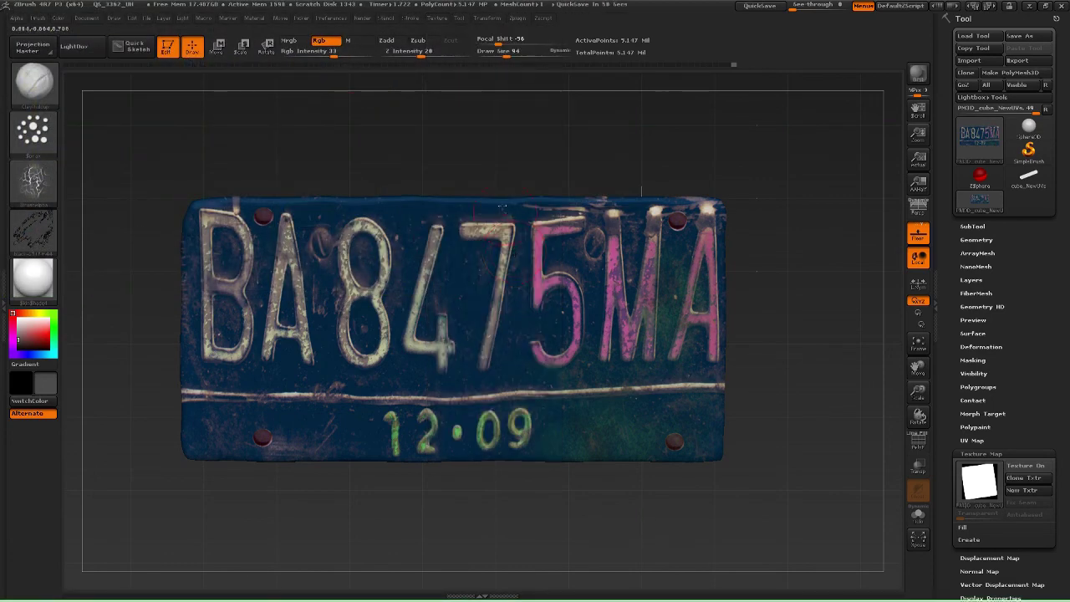
{"action": "left_click", "coordinate": [437, 17]}
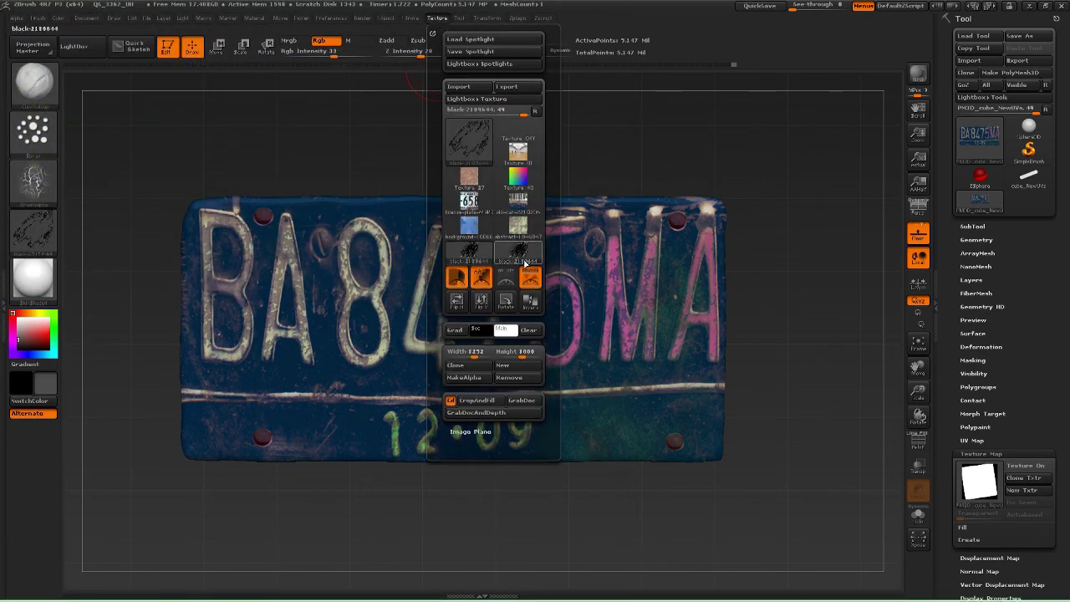
{"action": "left_click", "coordinate": [505, 278]}
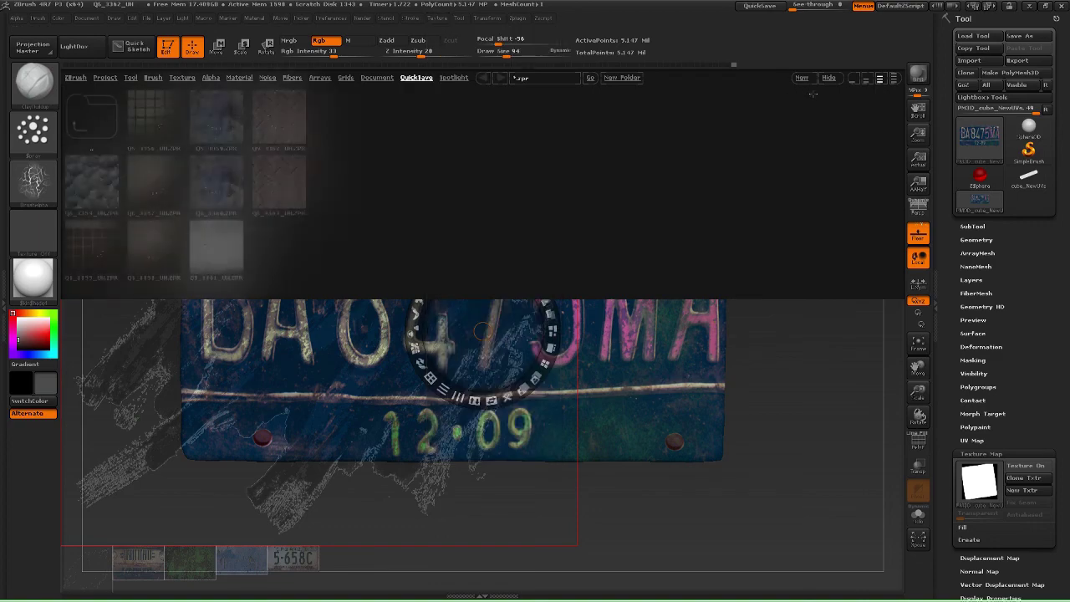
{"action": "key", "text": "comma"}
{"action": "left_click_drag", "start_coordinate": [251, 290], "coordinate": [635, 401]}
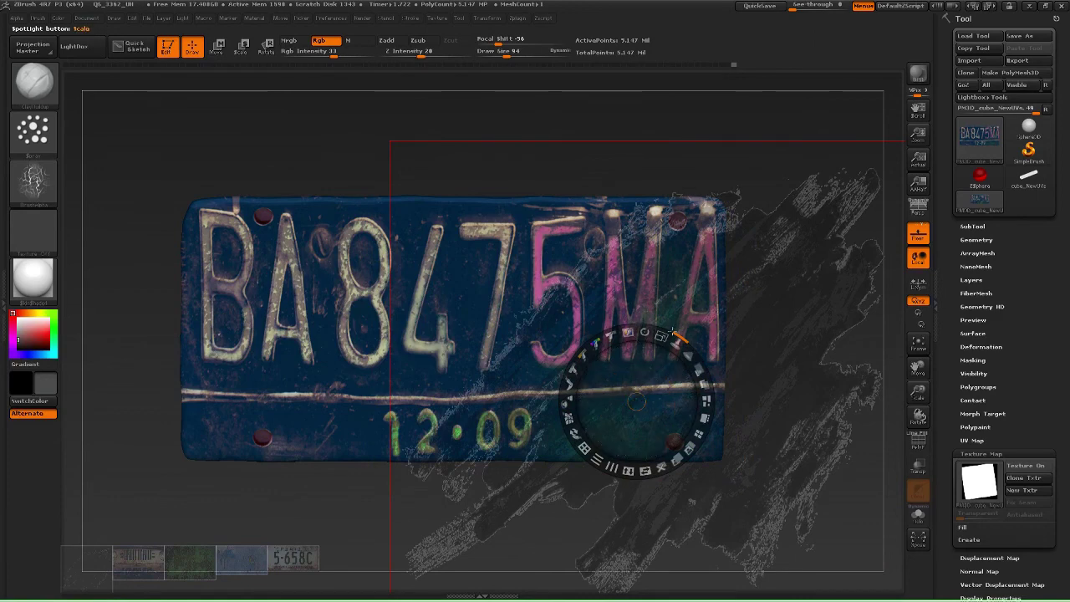
- Try painting the splatter onto the plate's lower-right corner at Rgb Intensity 33, and undo the stroke
{"action": "key", "text": "z"}
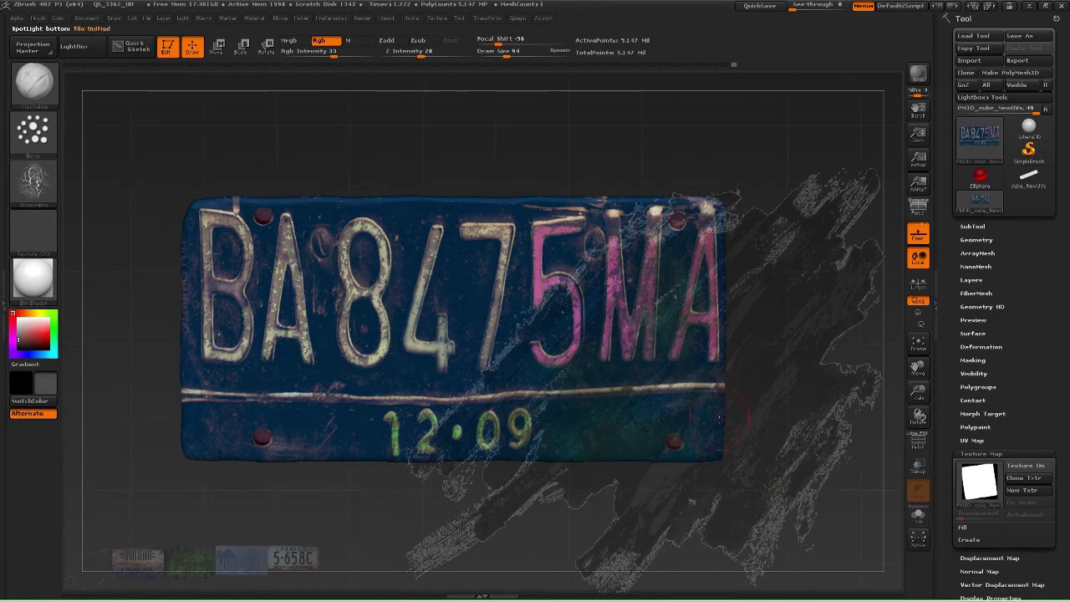
{"action": "left_click_drag", "start_coordinate": [718, 416], "coordinate": [718, 456]}
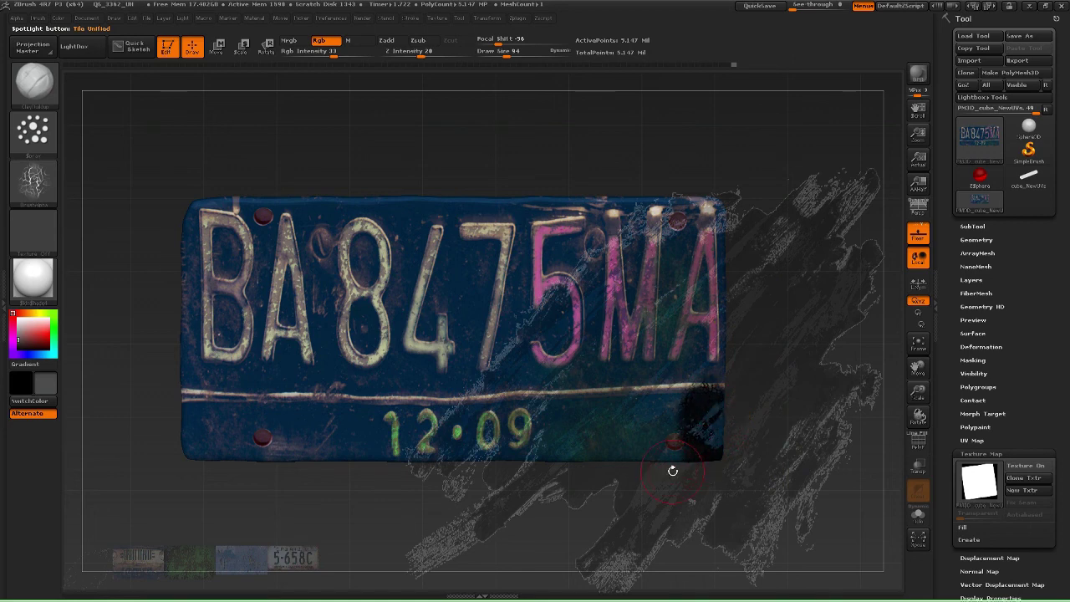
{"action": "key", "text": "ctrl+z"}
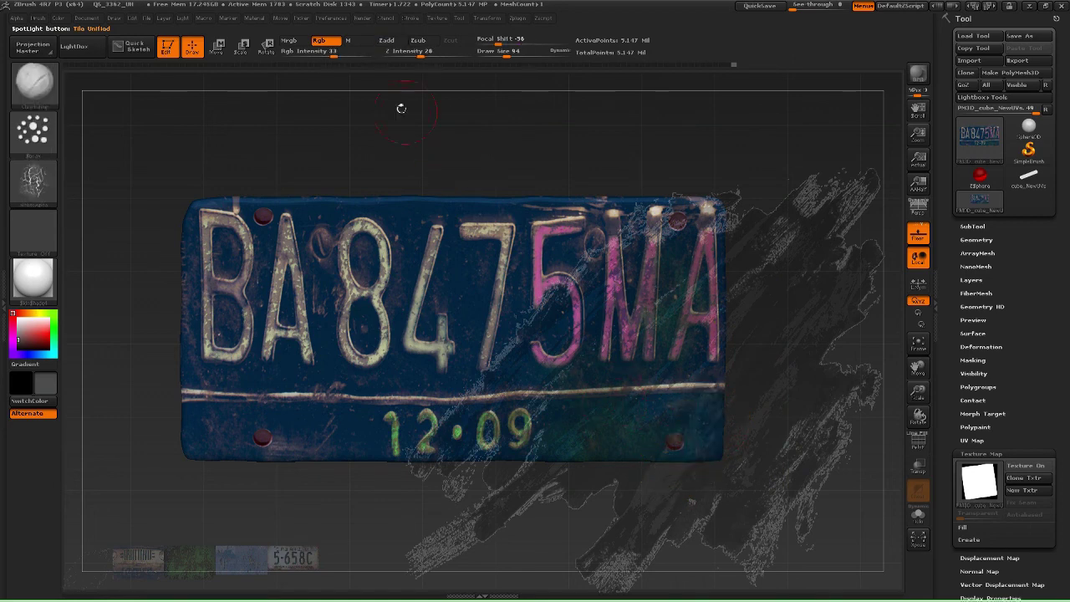
- Paint faint dark splatter around the plate's lower-right area and the letters MA at Rgb Intensity 3, reducing Draw Size to 22
{"action": "left_click_drag", "start_coordinate": [322, 53], "coordinate": [297, 52]}
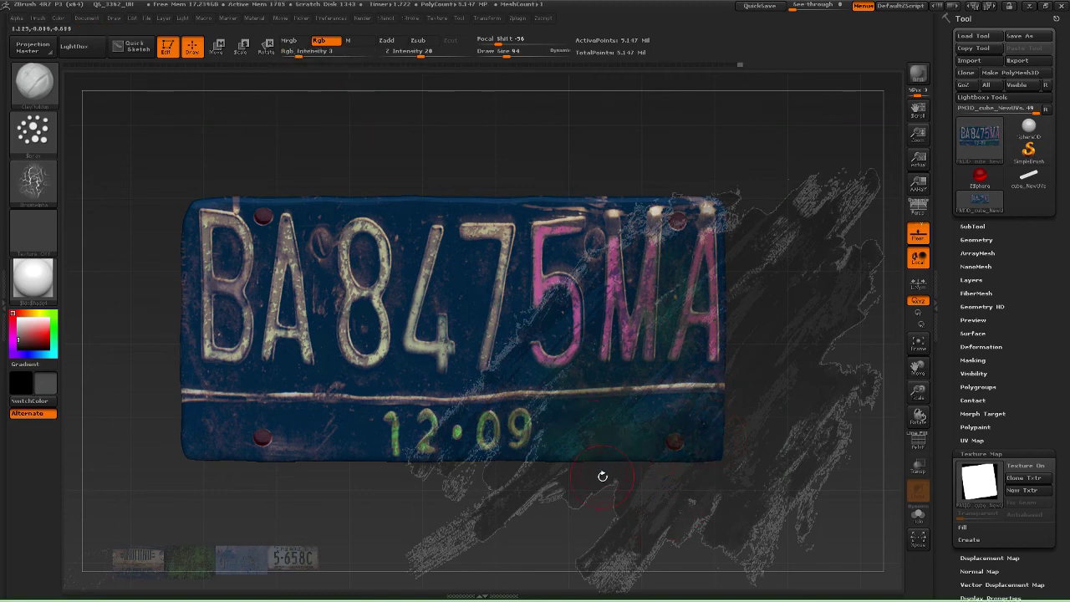
{"action": "key", "text": "shift"}
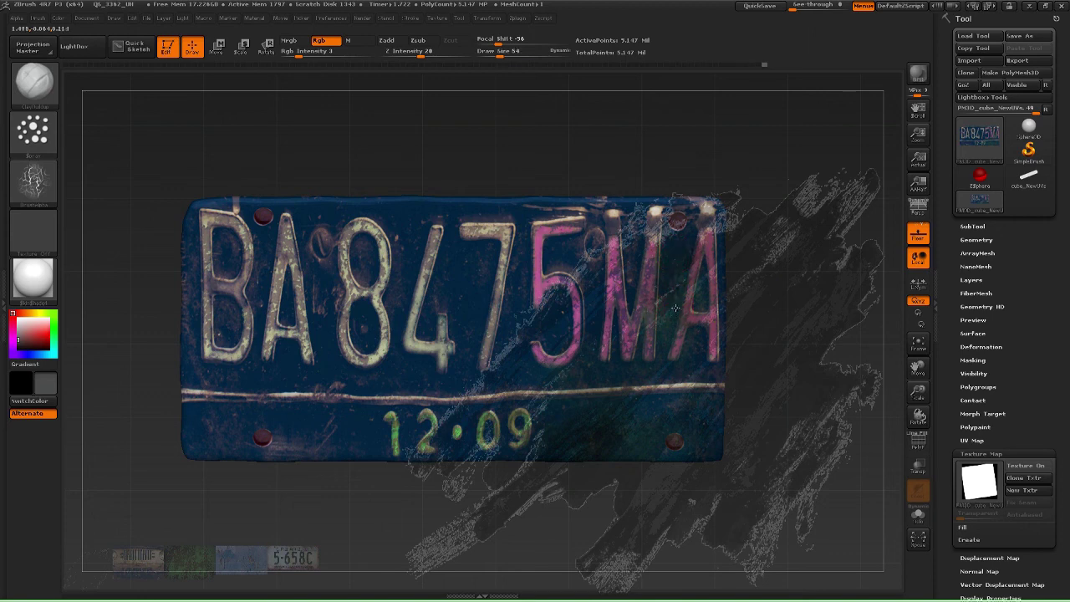
{"action": "key", "text": "["}
{"action": "key", "text": "["}
{"action": "key", "text": "["}
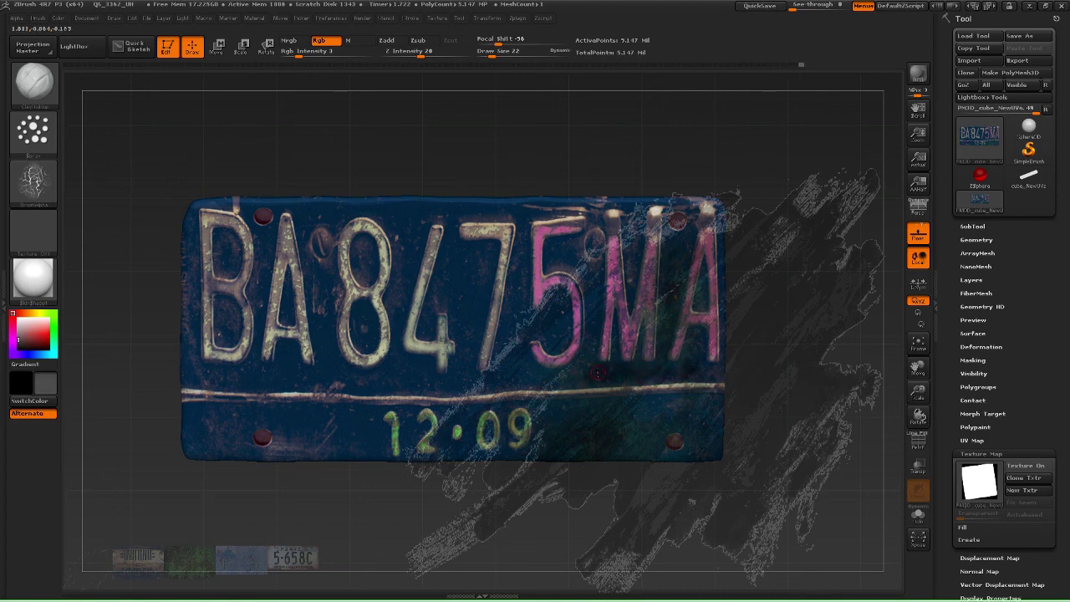
{"action": "left_click_drag", "start_coordinate": [598, 374], "coordinate": [568, 390]}
{"action": "key", "text": "shift+z"}
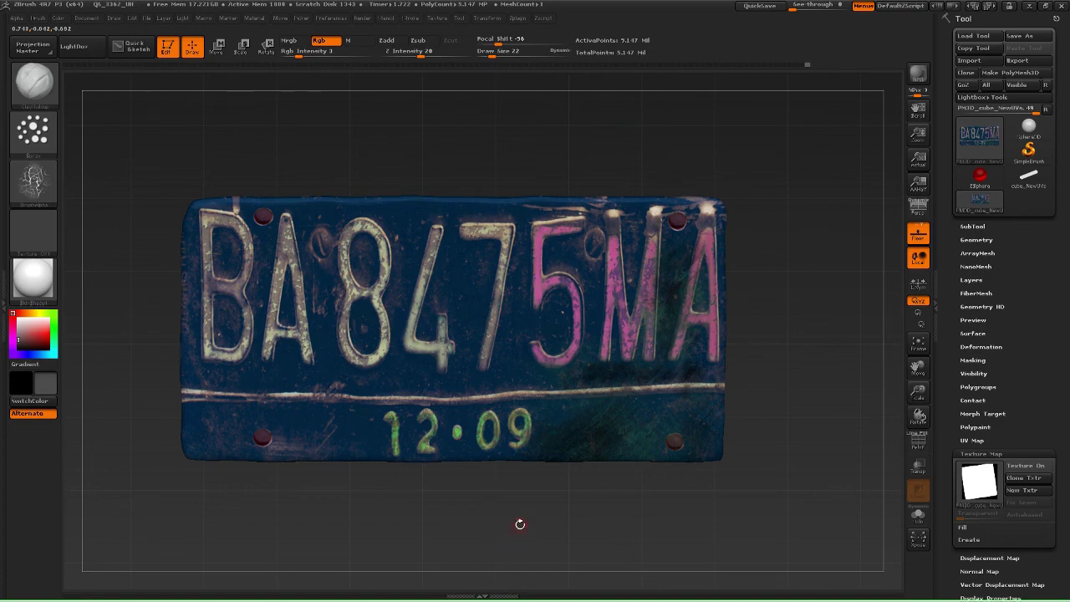
- Move the splatter image over the plate's left side, paint faint dark grime along the left edge and lower-left corner, and inspect the plate
{"action": "key", "text": "shift+z"}
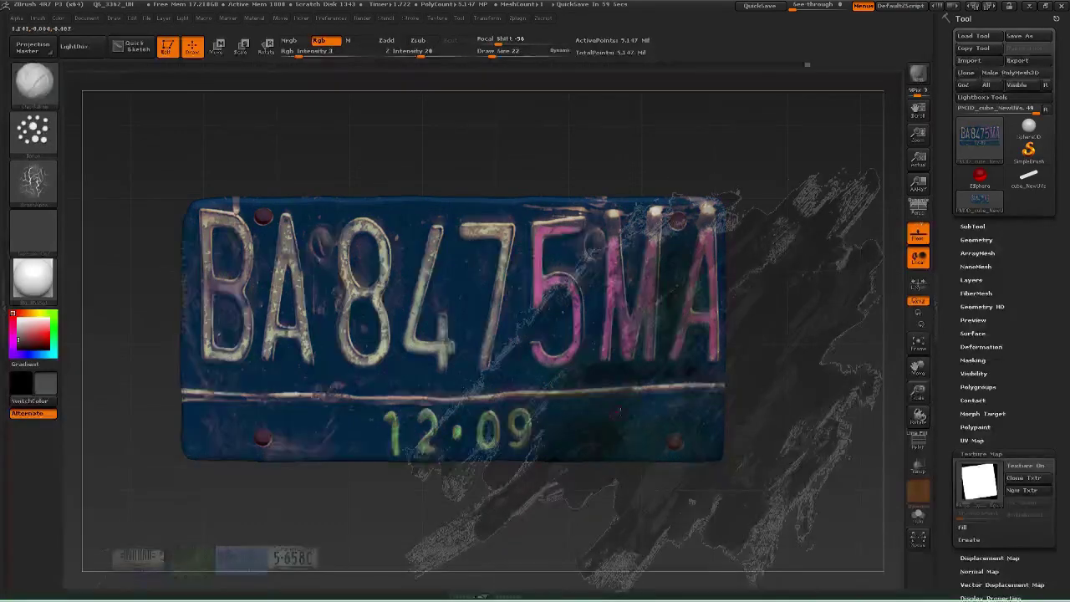
{"action": "key", "text": "z"}
{"action": "left_click_drag", "start_coordinate": [635, 384], "coordinate": [187, 412]}
{"action": "key", "text": "z"}
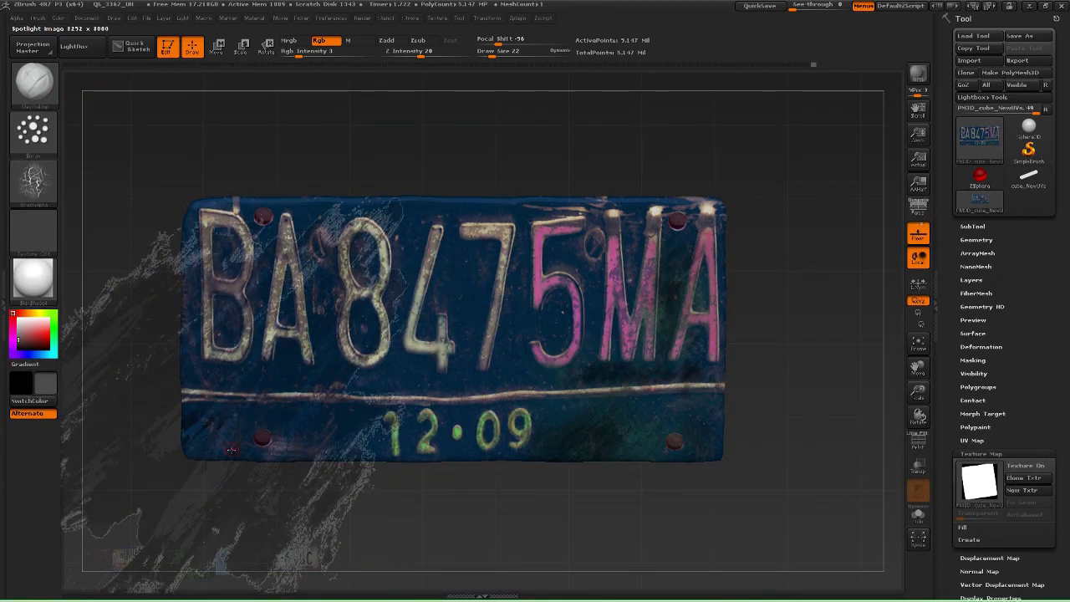
{"action": "key", "text": "shift+z"}
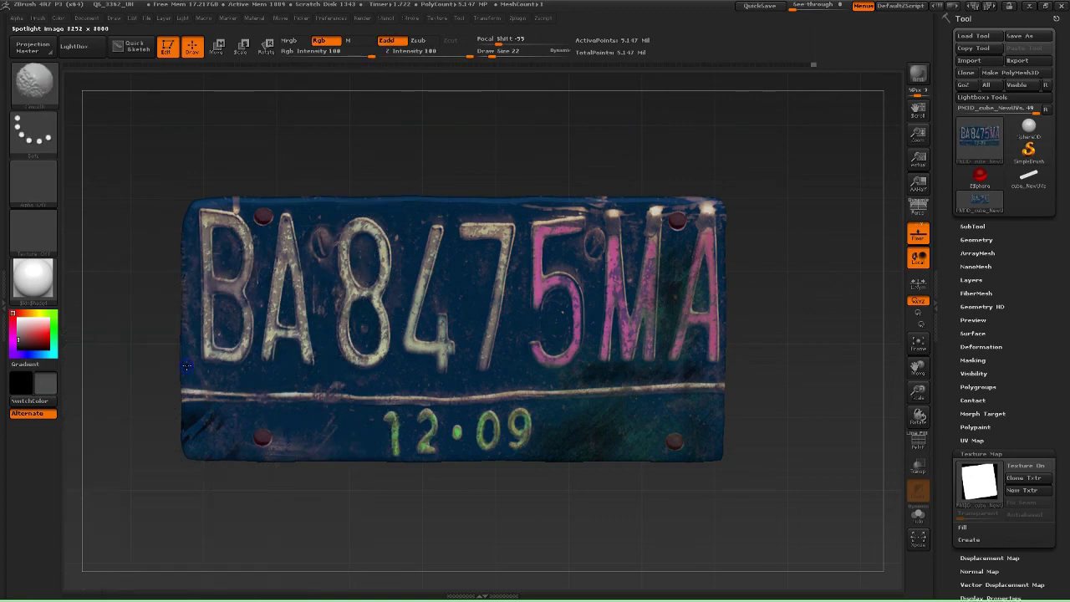
{"action": "key", "text": "shift+z"}
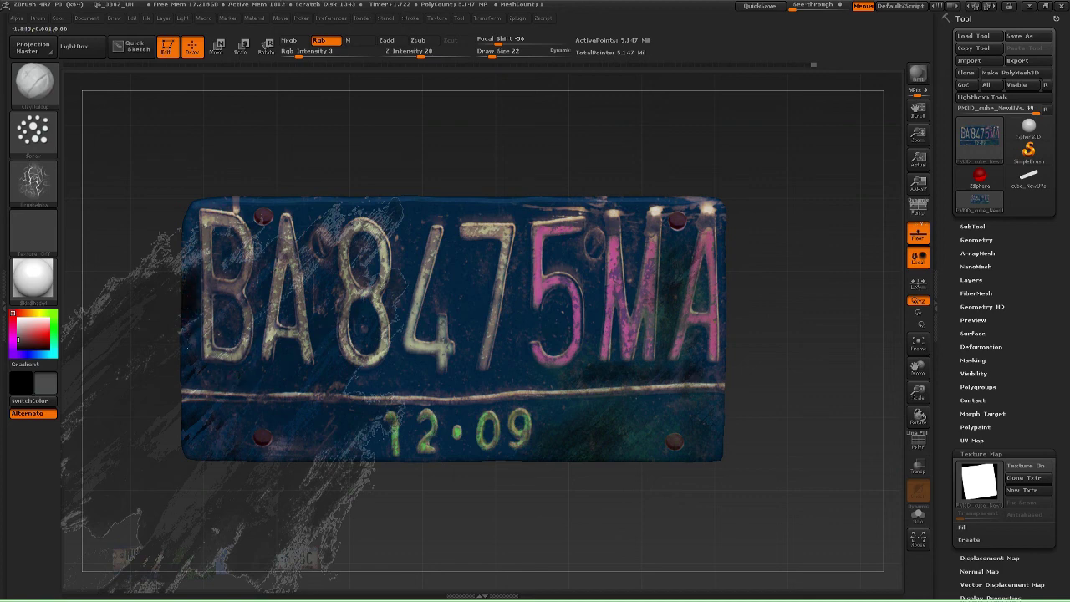
{"action": "key", "text": "shift+z"}
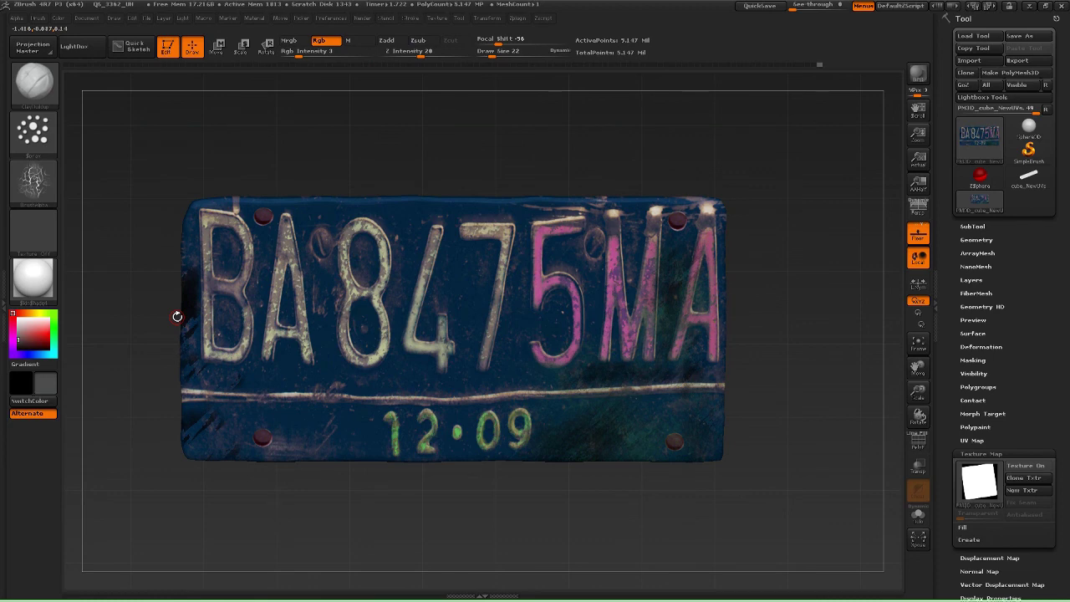
{"action": "mouse_move", "coordinate": [795, 430]}
{"action": "left_mouse_down"}
{"action": "mouse_move", "coordinate": [807, 420]}
{"action": "mouse_move", "coordinate": [724, 432]}
{"action": "mouse_move", "coordinate": [812, 428]}
{"action": "left_mouse_up"}
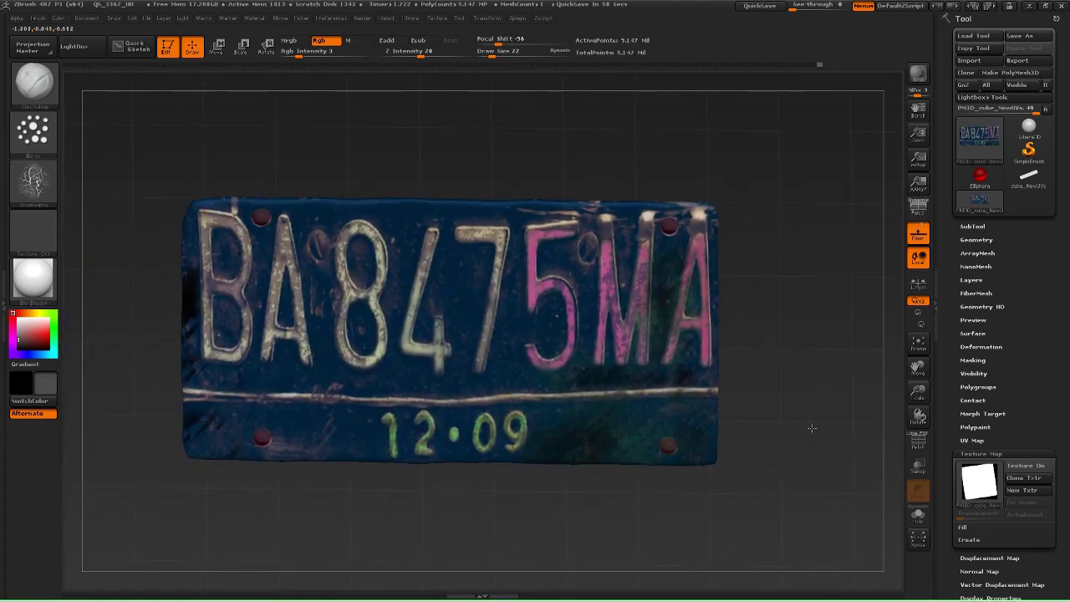